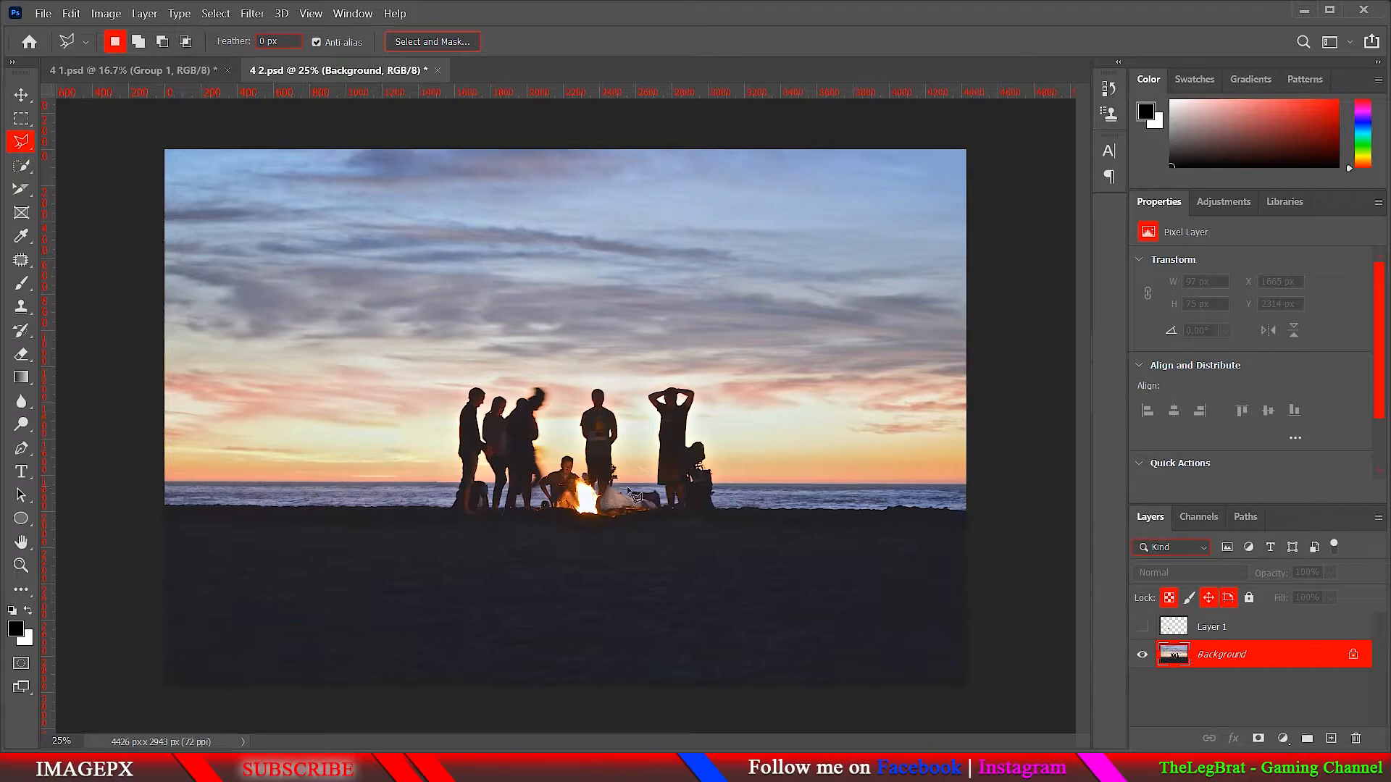
# In the 4 1.psd document, hide Group 1 and add a new empty layer above the Background
pyautogui.click(180, 75)
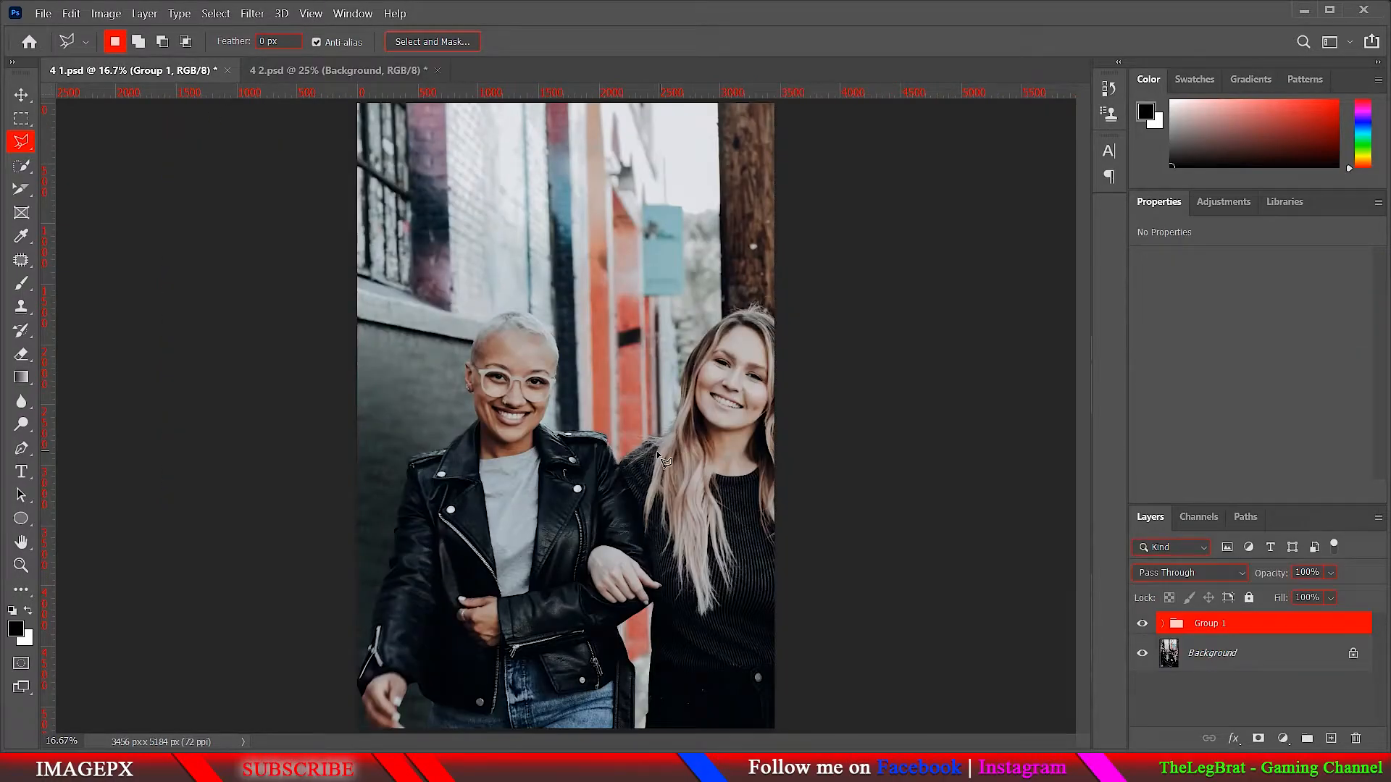
pyautogui.keyDown('alt'); pyautogui.click(1142, 654); pyautogui.keyUp('alt')
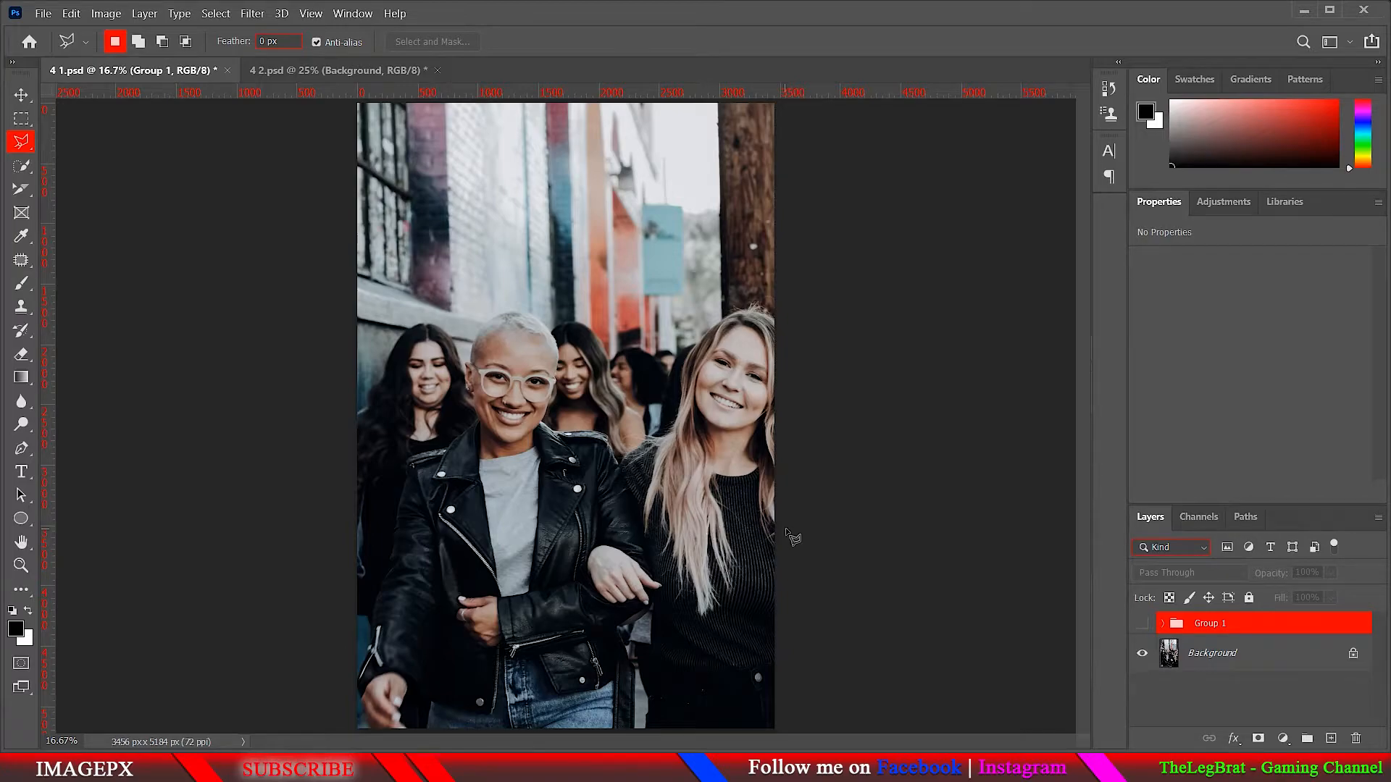
pyautogui.click(1199, 663)
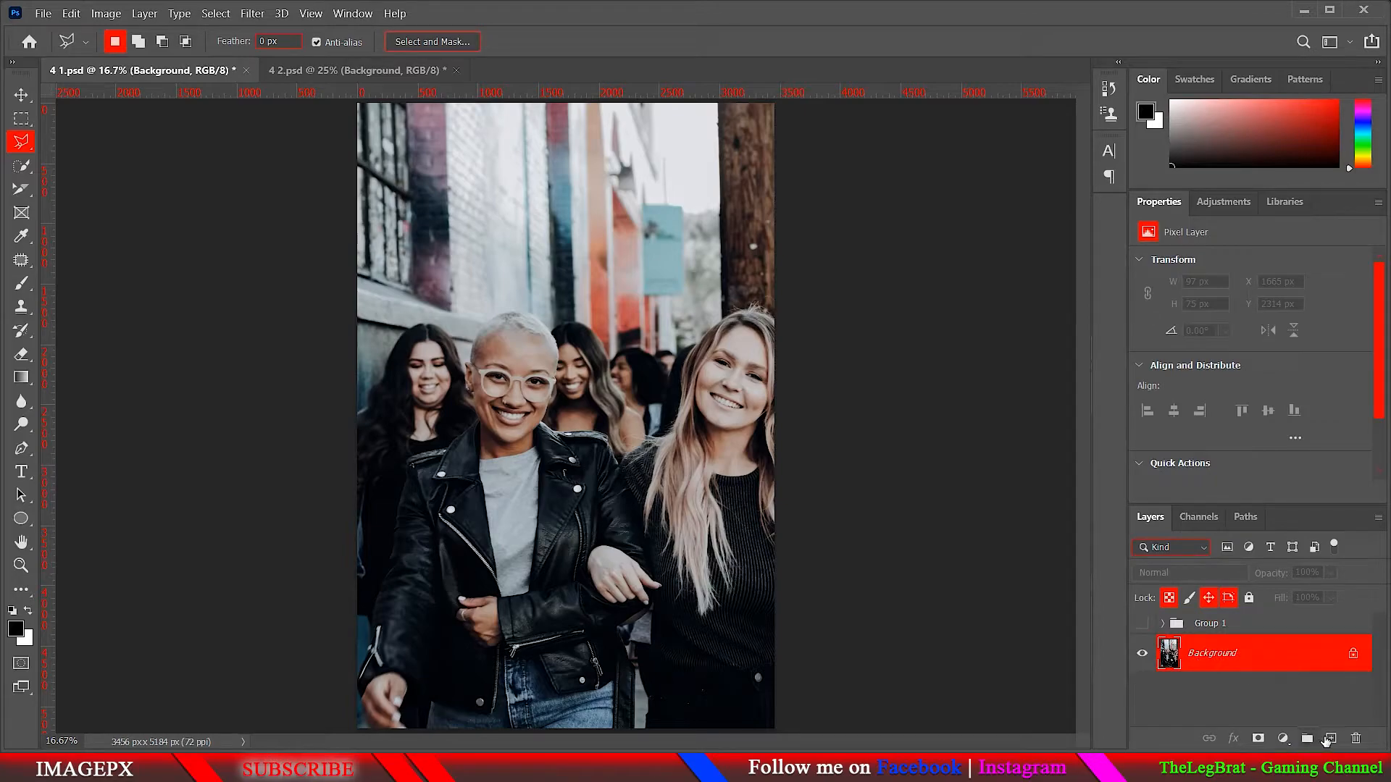
pyautogui.click(1329, 739)
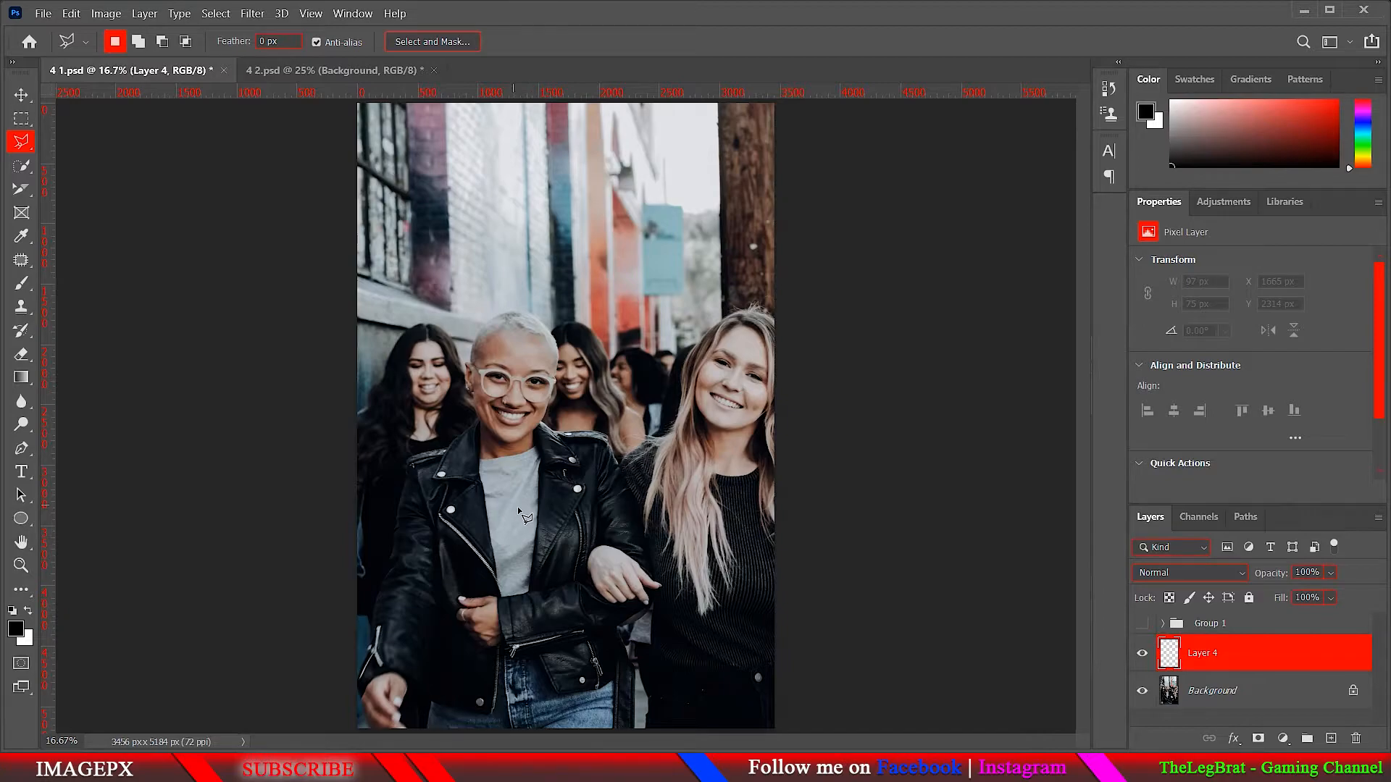
# Expand Group 1 and show only its masked Layer 1, the cutout of the two women in front
pyautogui.click(1166, 624)
pyautogui.scroll(-1, 1196, 668)
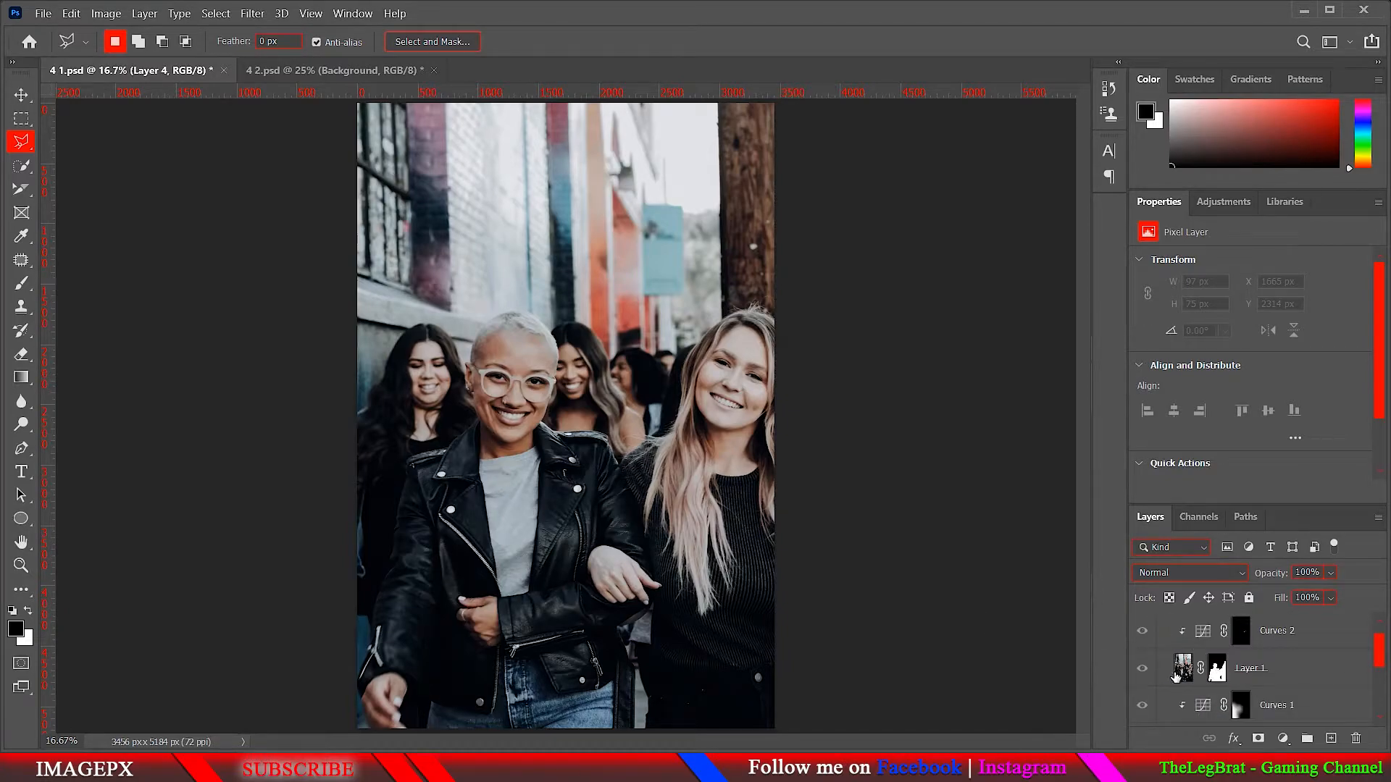
pyautogui.keyDown('alt'); pyautogui.click(1142, 672); pyautogui.keyUp('alt')
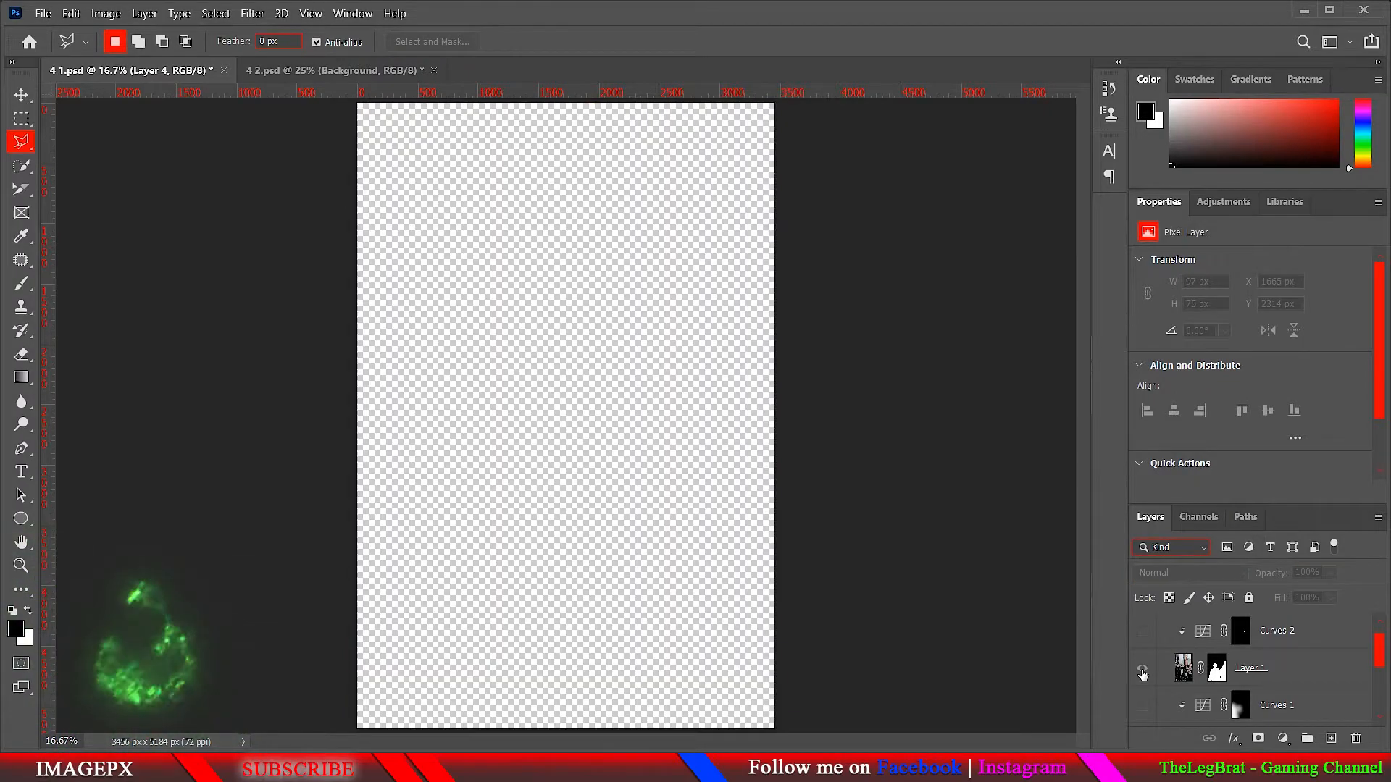
pyautogui.scroll(1, 1244, 674)
pyautogui.click(1143, 623)
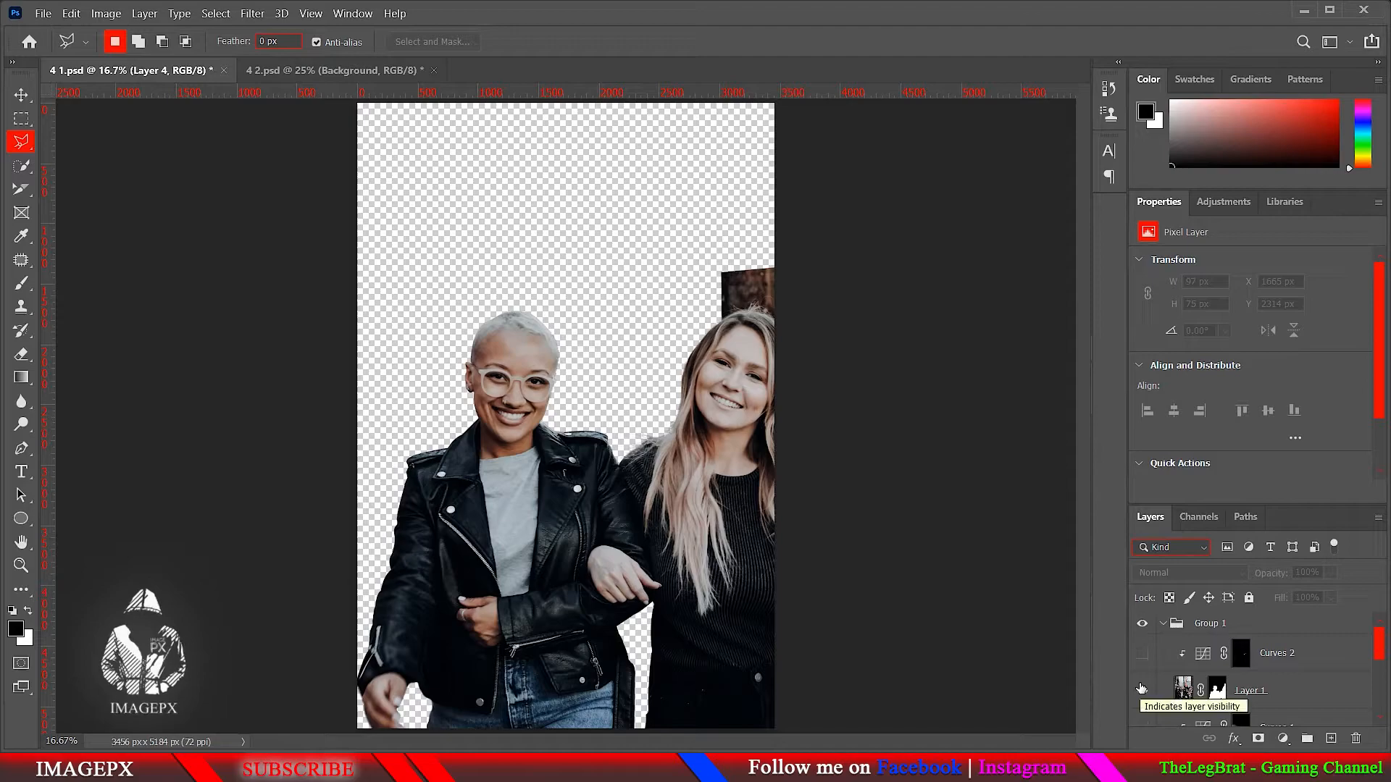
# Duplicate the masked Layer 1, move the original out of Group 1 to just above the Background, and collapse the group
pyautogui.click(1239, 692)
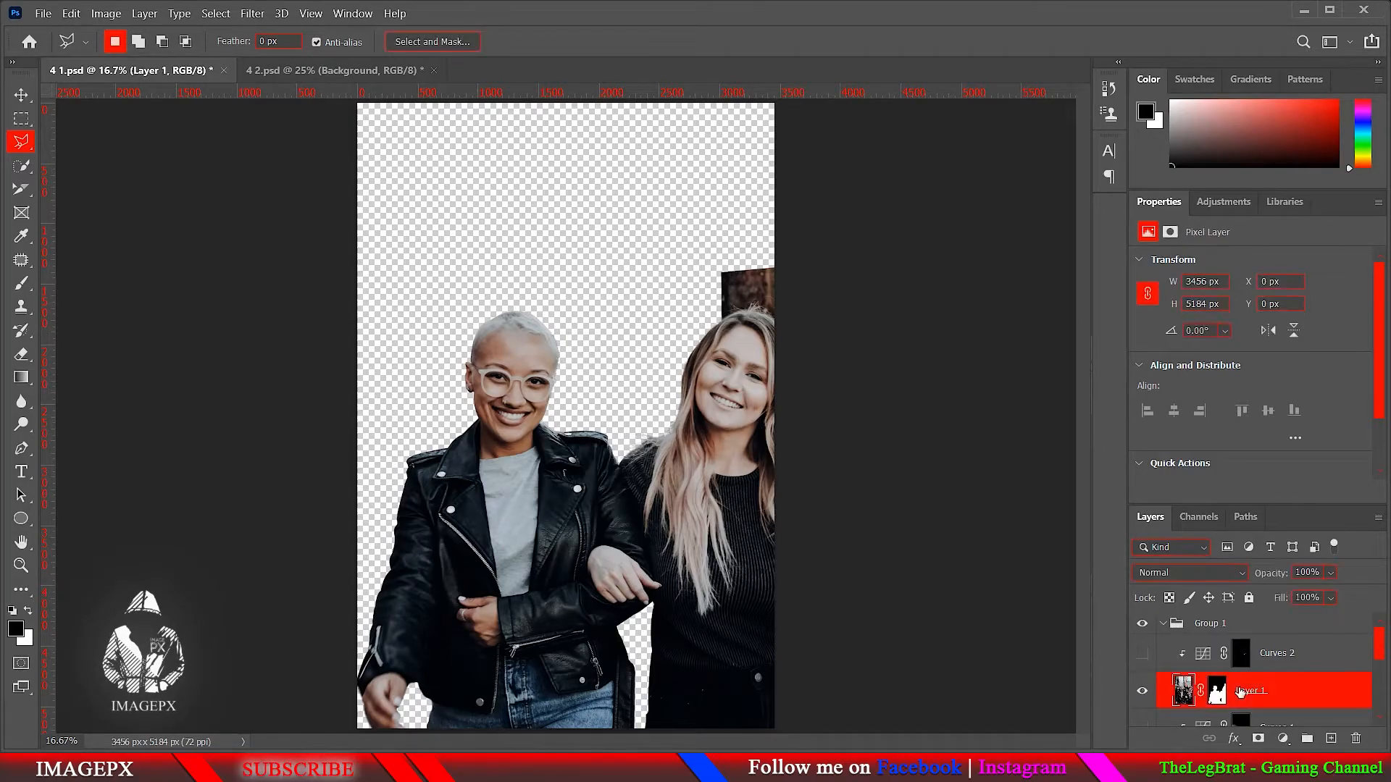
pyautogui.hotkey('ctrl', 'j')
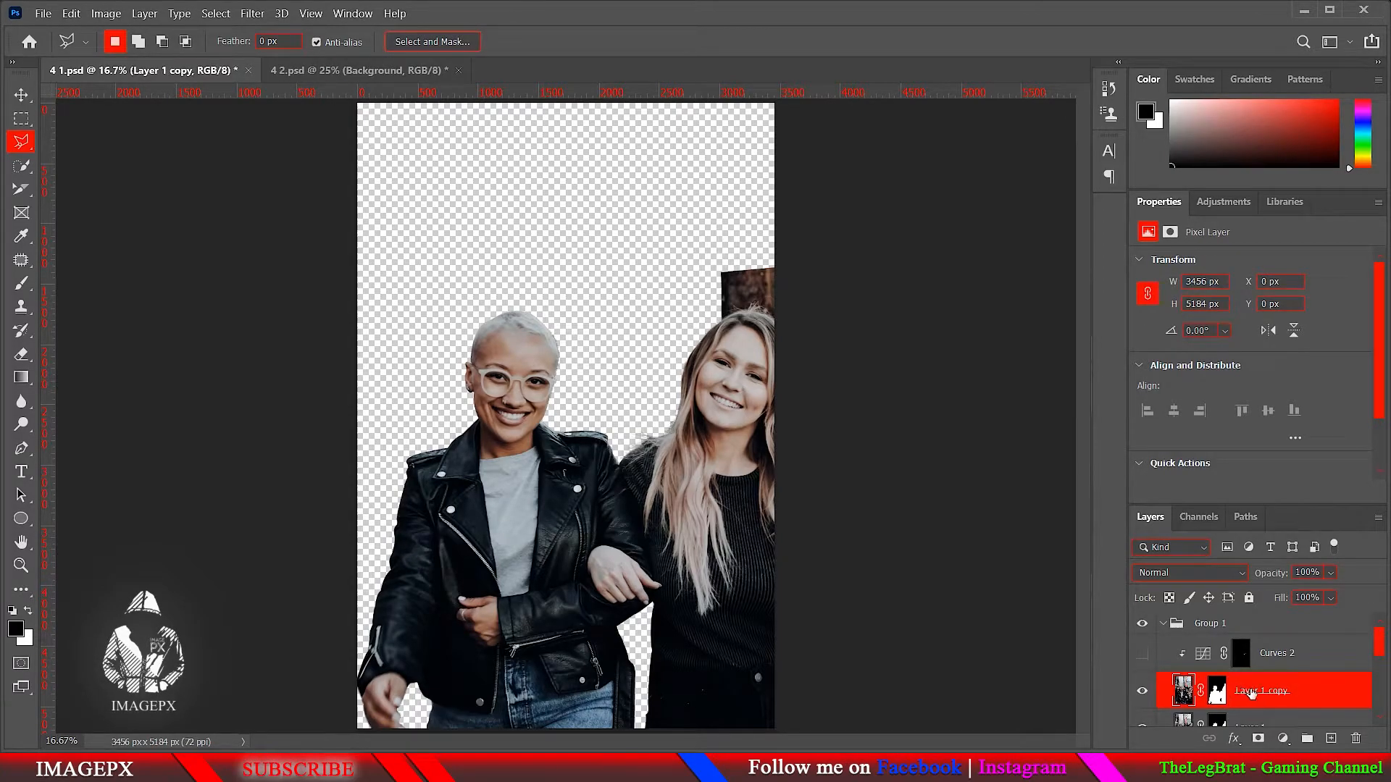
pyautogui.scroll(-5, 1248, 717)
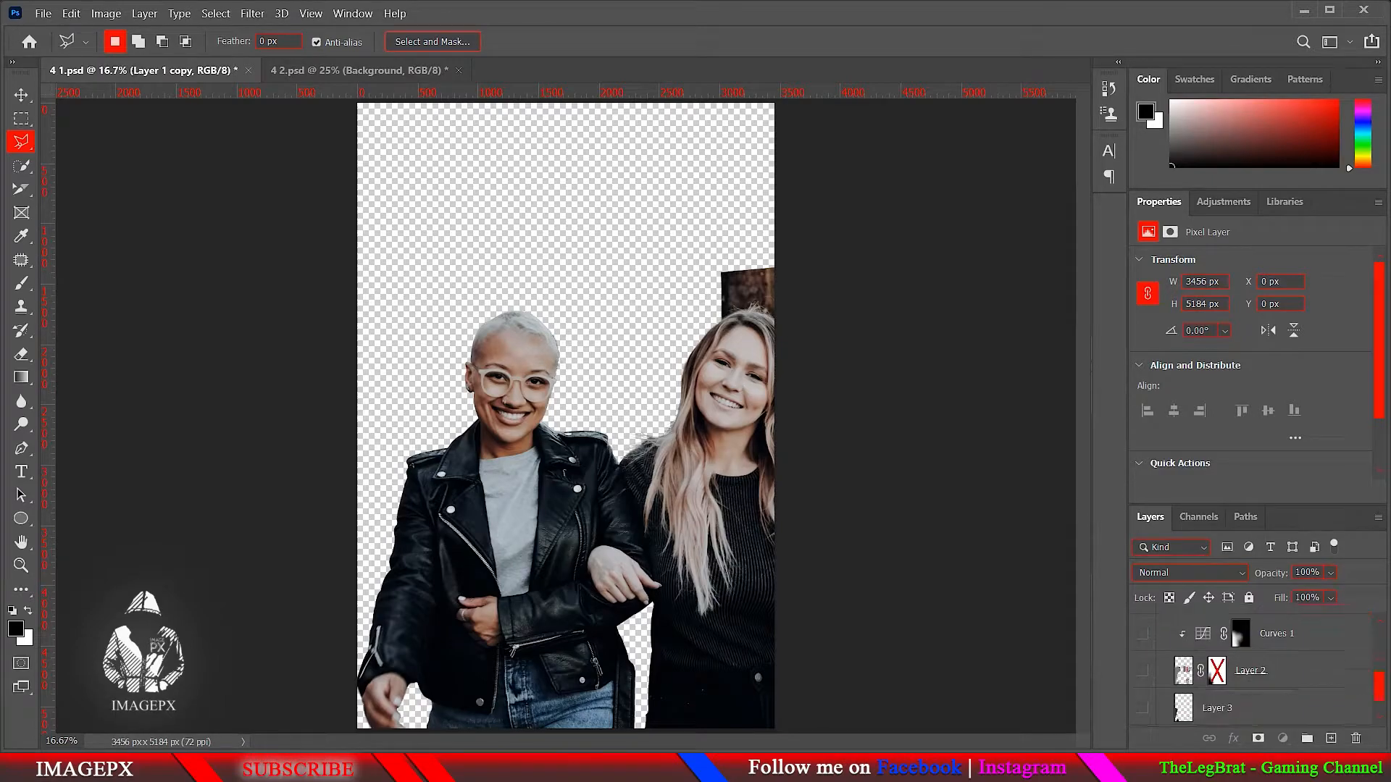
pyautogui.moveTo(1248, 739); pyautogui.dragTo(1248, 700)
pyautogui.scroll(5, 1248, 700)
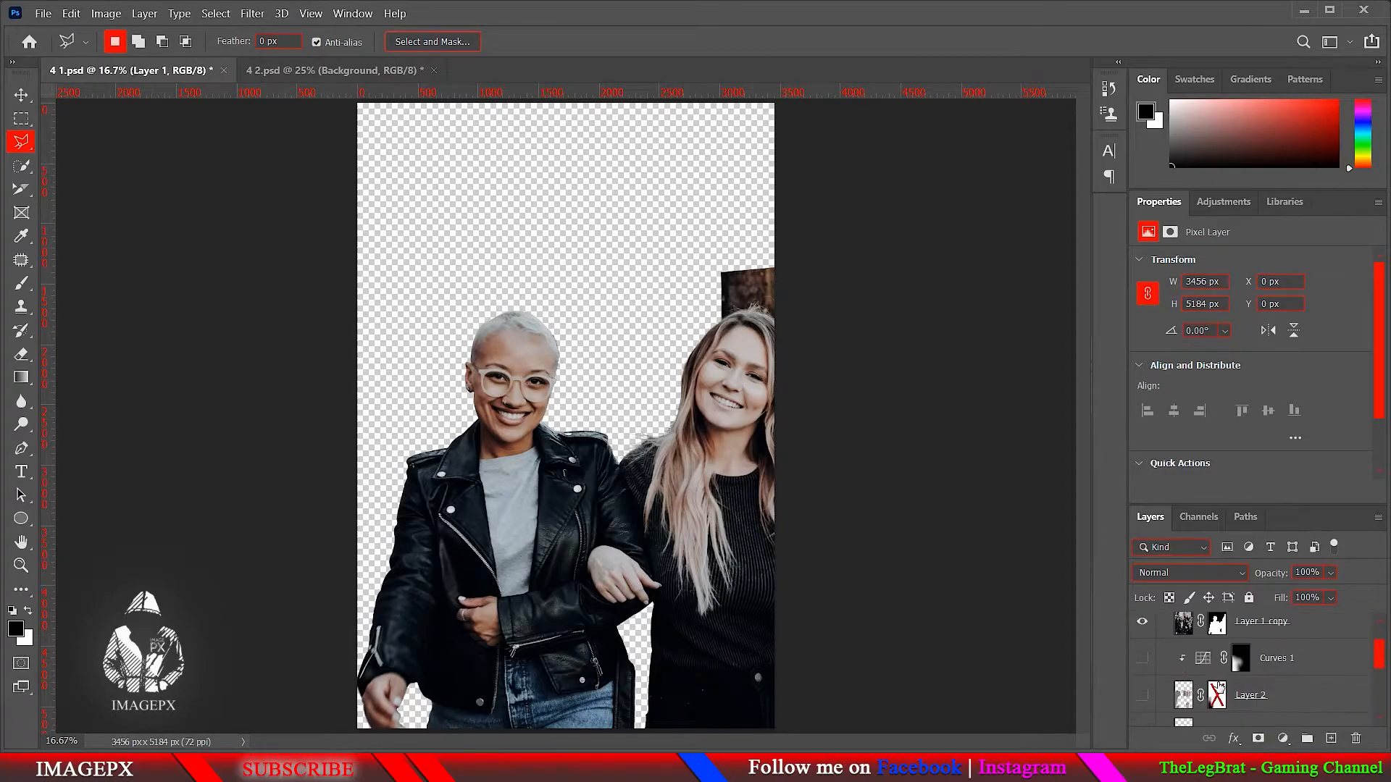
pyautogui.click(1163, 624)
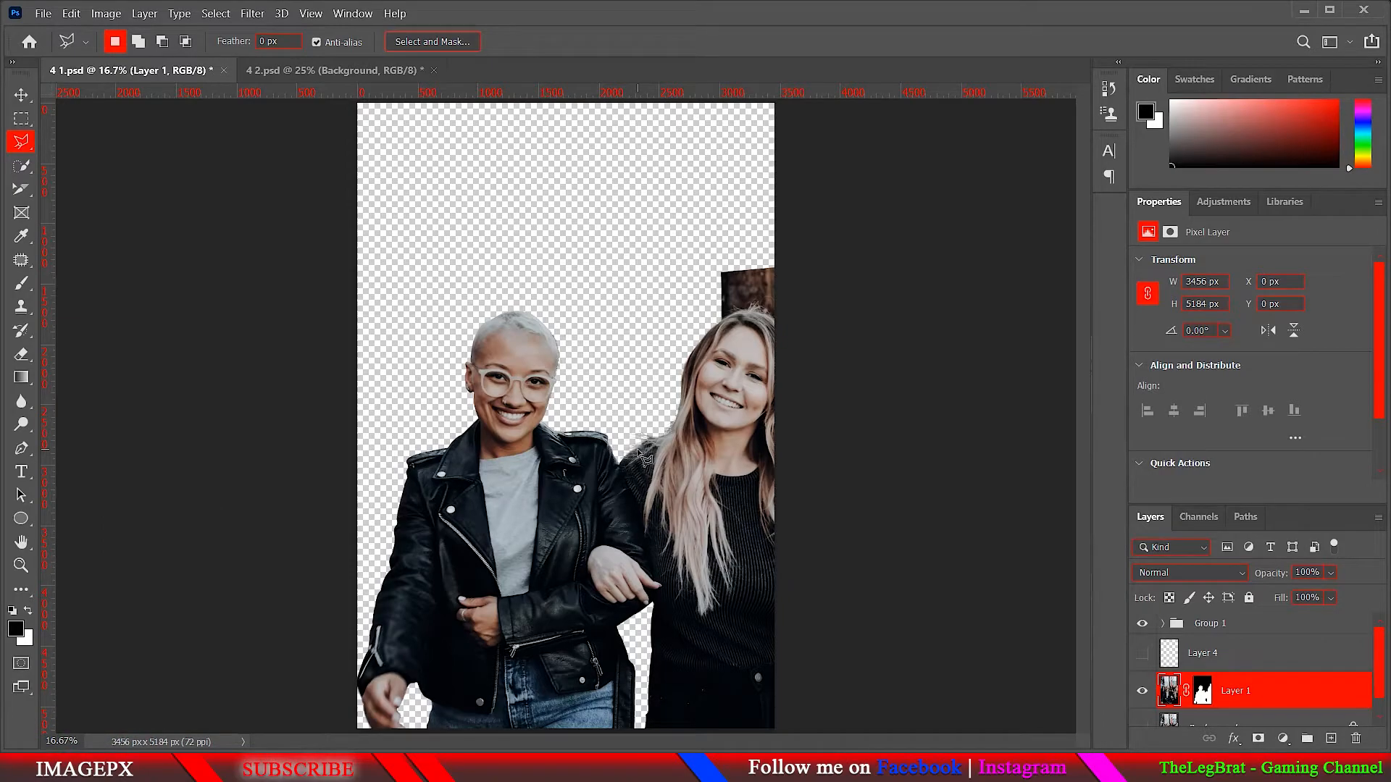
# Hide Group 1 and make the Background layer visible beneath the cutout
pyautogui.click(1143, 624)
pyautogui.click(1162, 625)
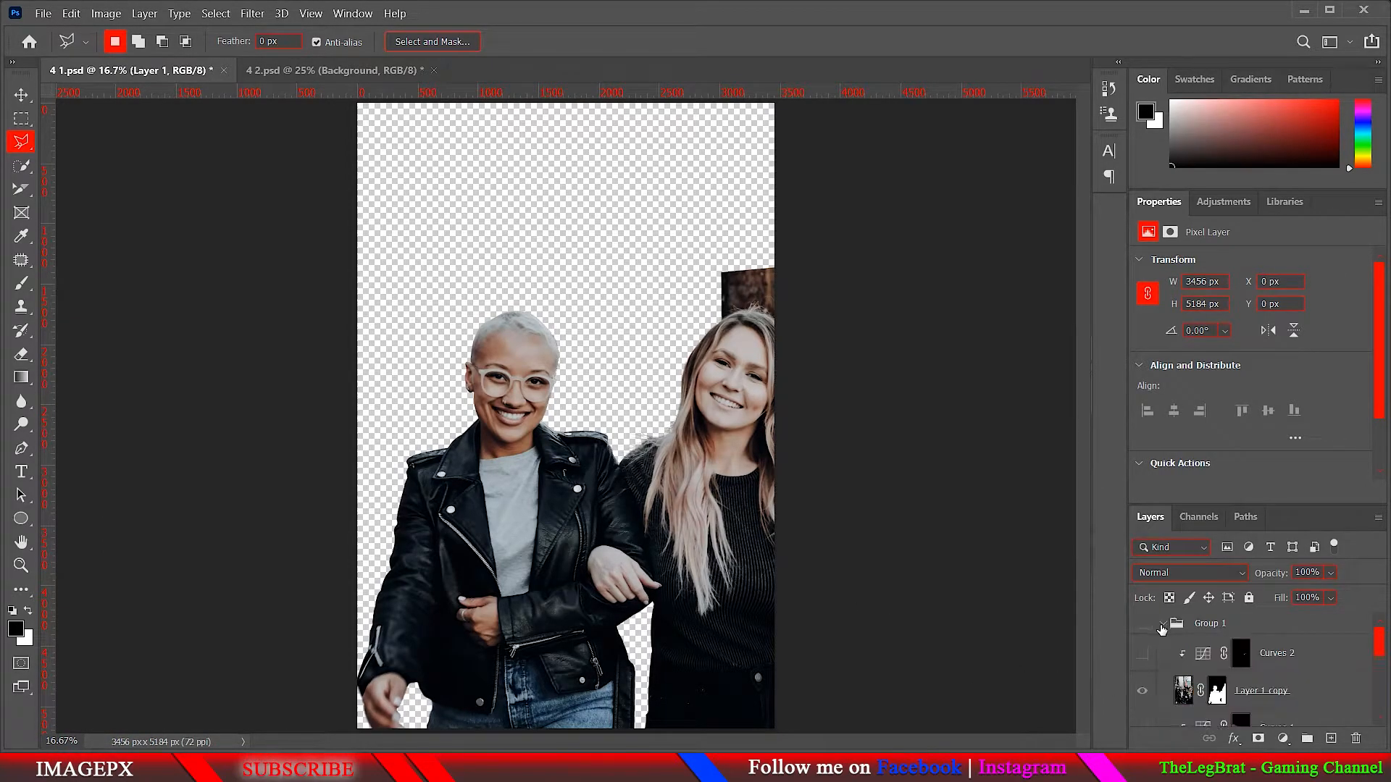
pyautogui.click(1163, 625)
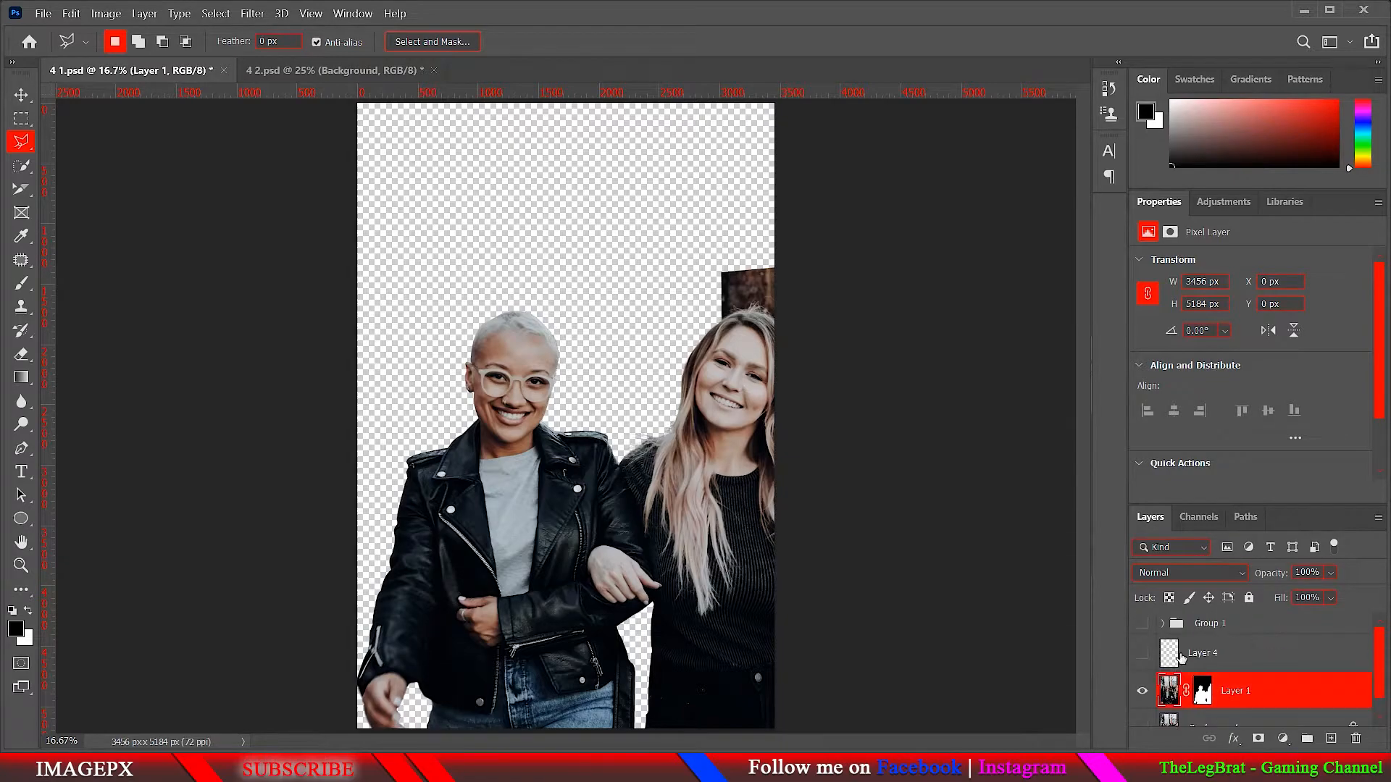
pyautogui.scroll(-1, 1188, 674)
pyautogui.click(1174, 708)
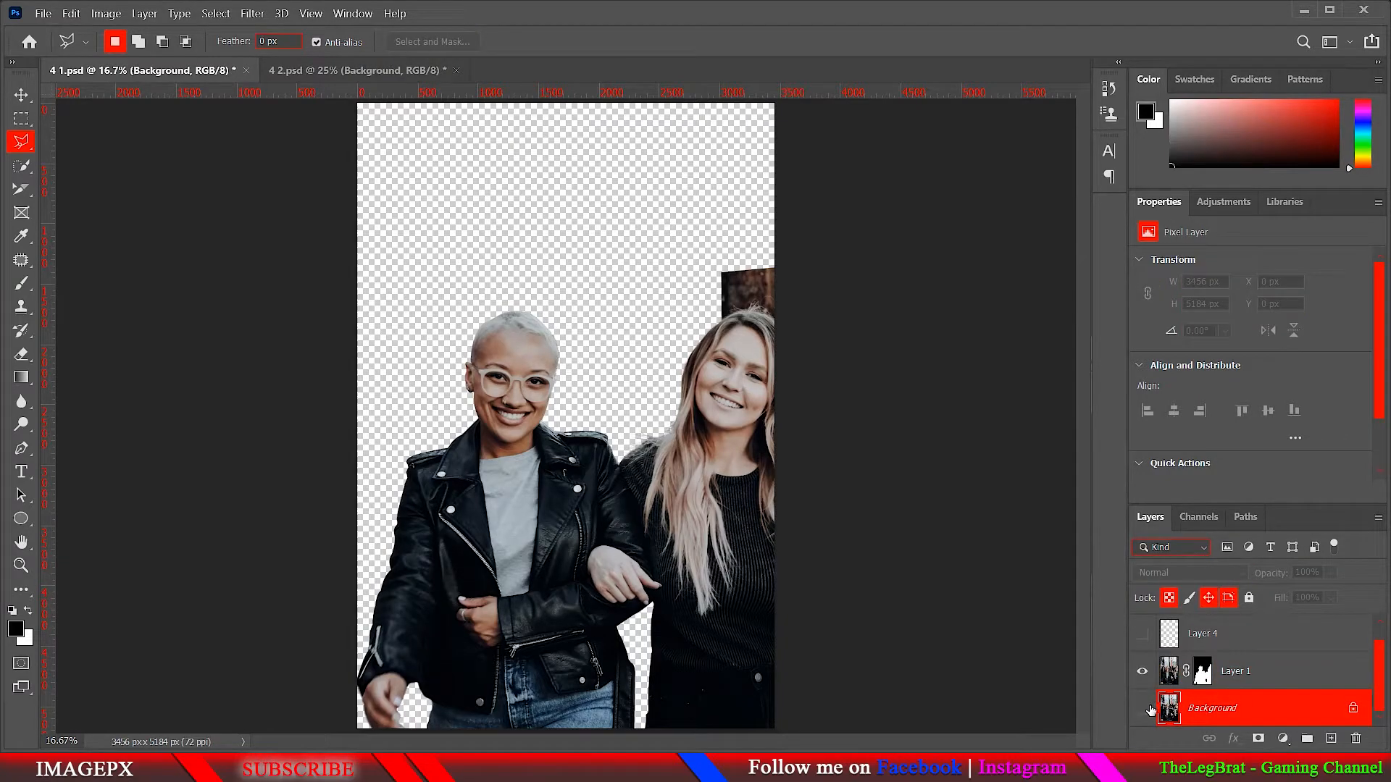
pyautogui.click(1143, 708)
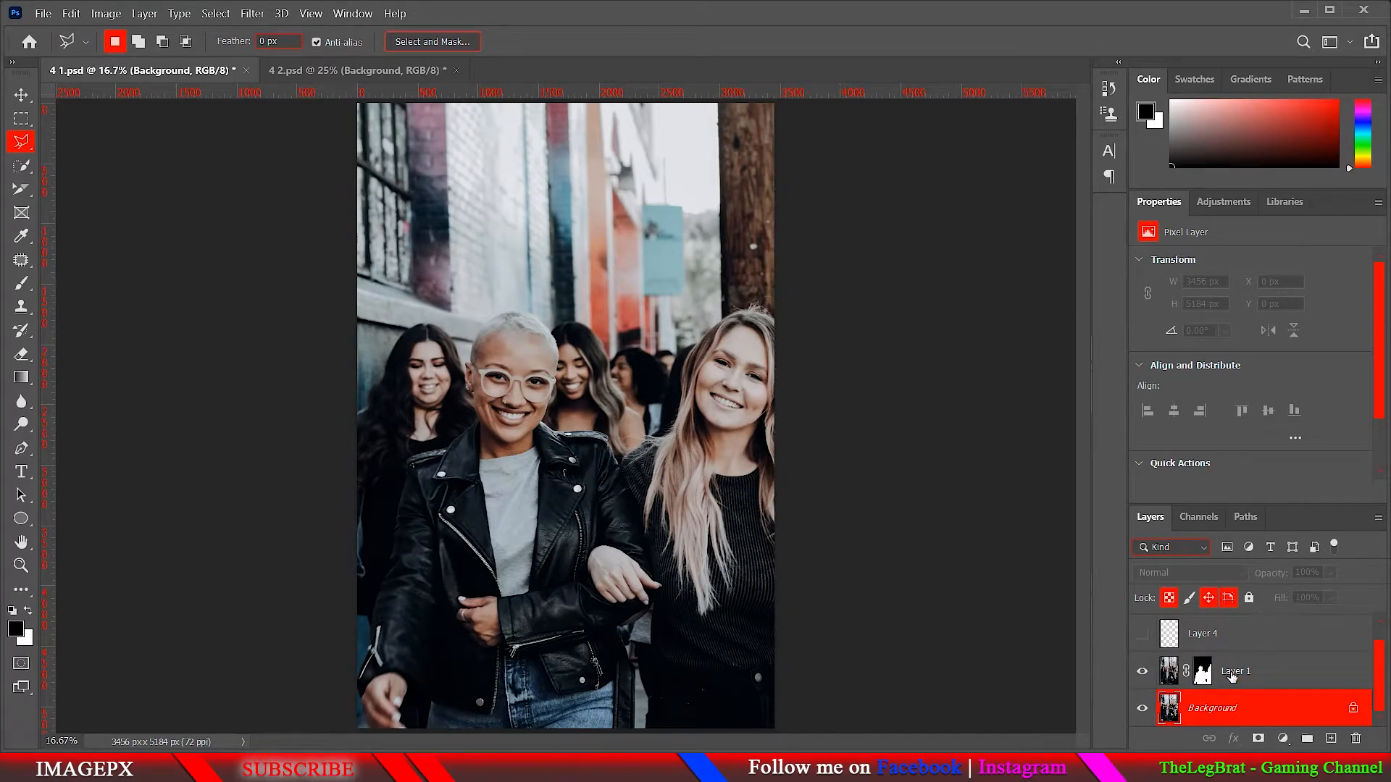
# Add an empty layer between Layer 1 and the Background and name it "Clone stamp tool layer"
pyautogui.click(1232, 674)
pyautogui.click(1241, 710)
pyautogui.click(1353, 707)
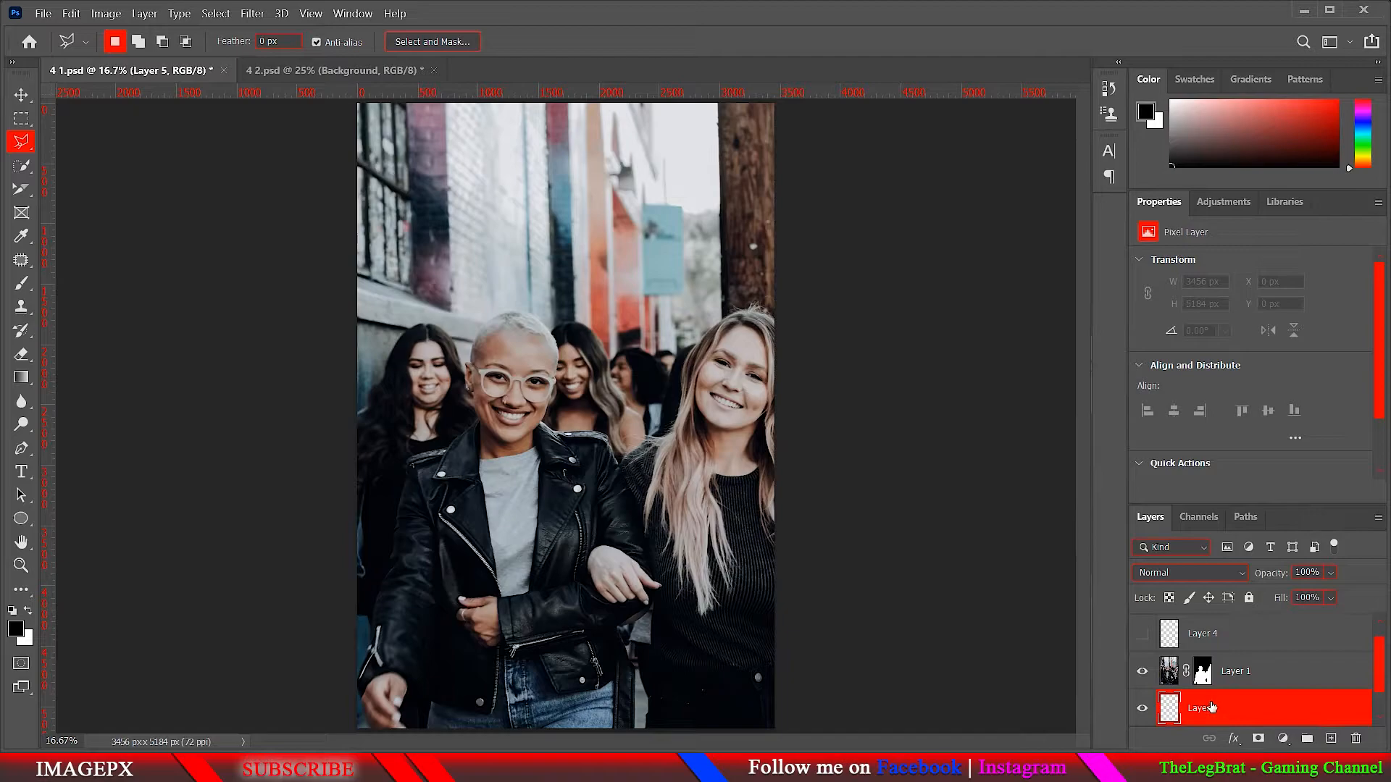
pyautogui.doubleClick(1208, 710)
pyautogui.write('Clone stamp tool')
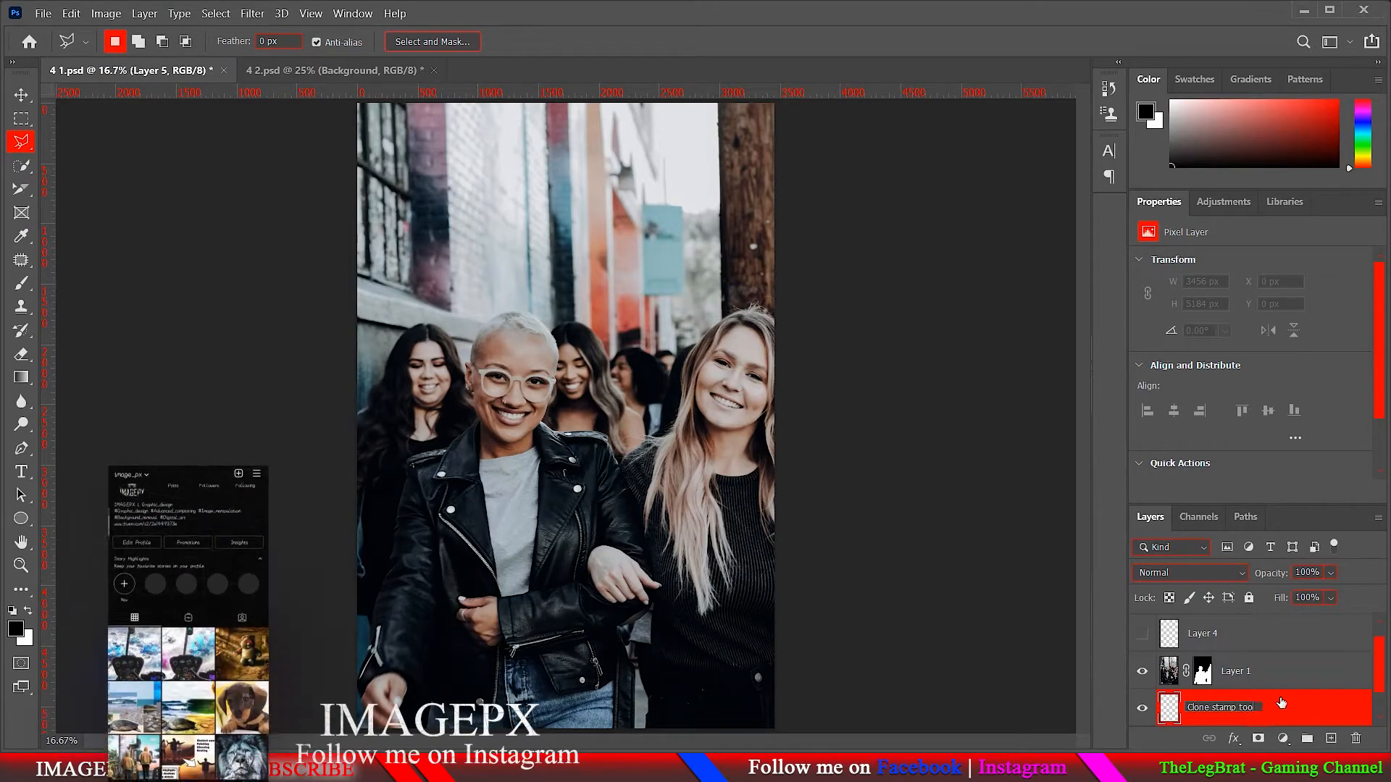
pyautogui.write(' layer')
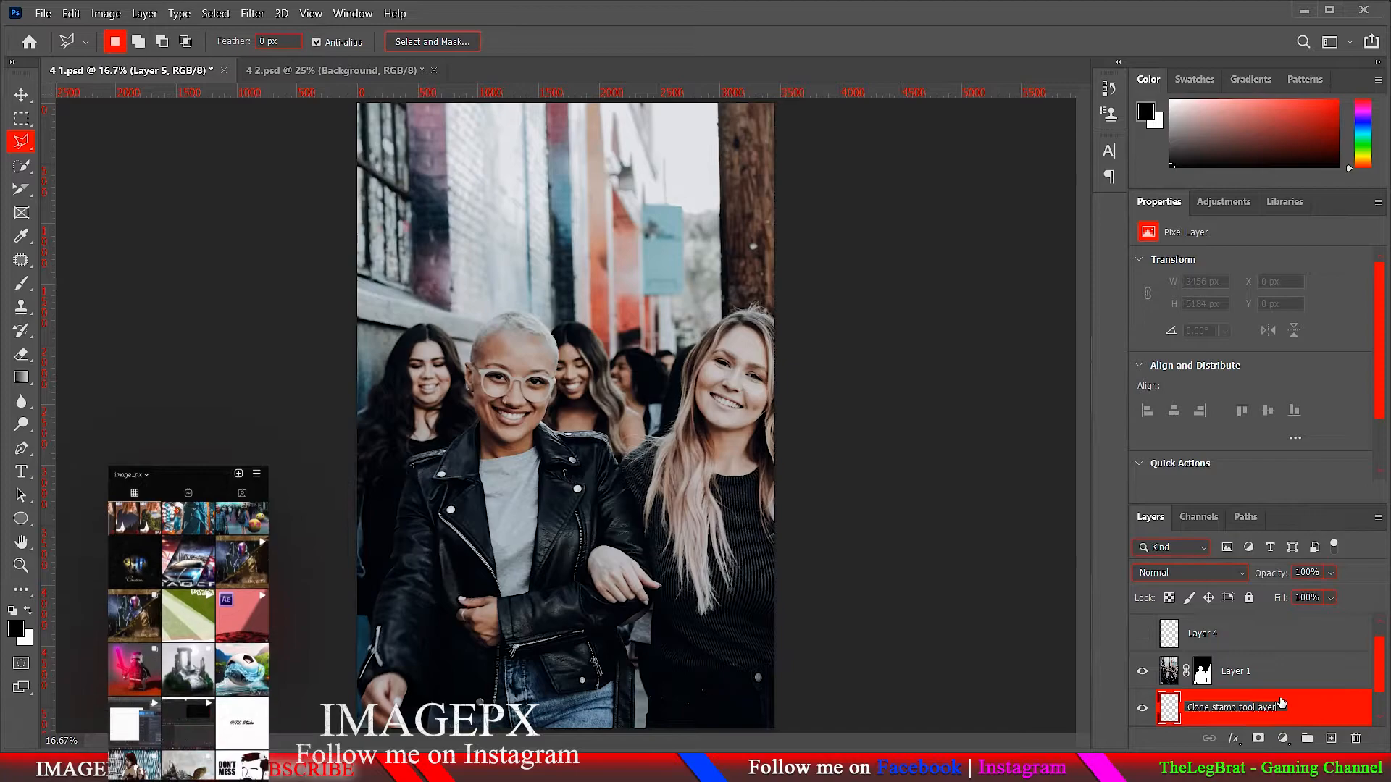
pyautogui.press('Return')
# Set up the Clone Stamp tool with a 336 px brush, sample the wall above the back row, and set sampling to All Layers
pyautogui.scroll(-1, 1311, 718)
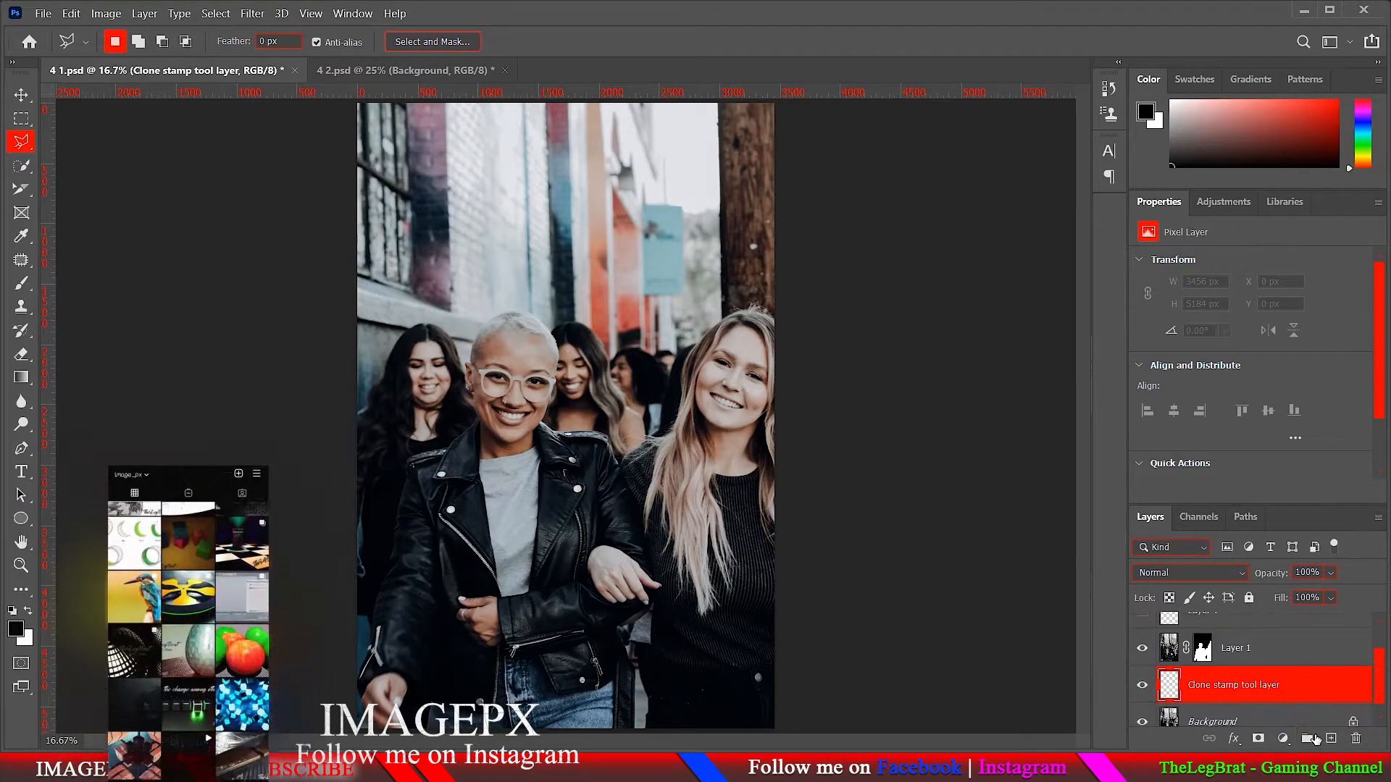
pyautogui.click(21, 306)
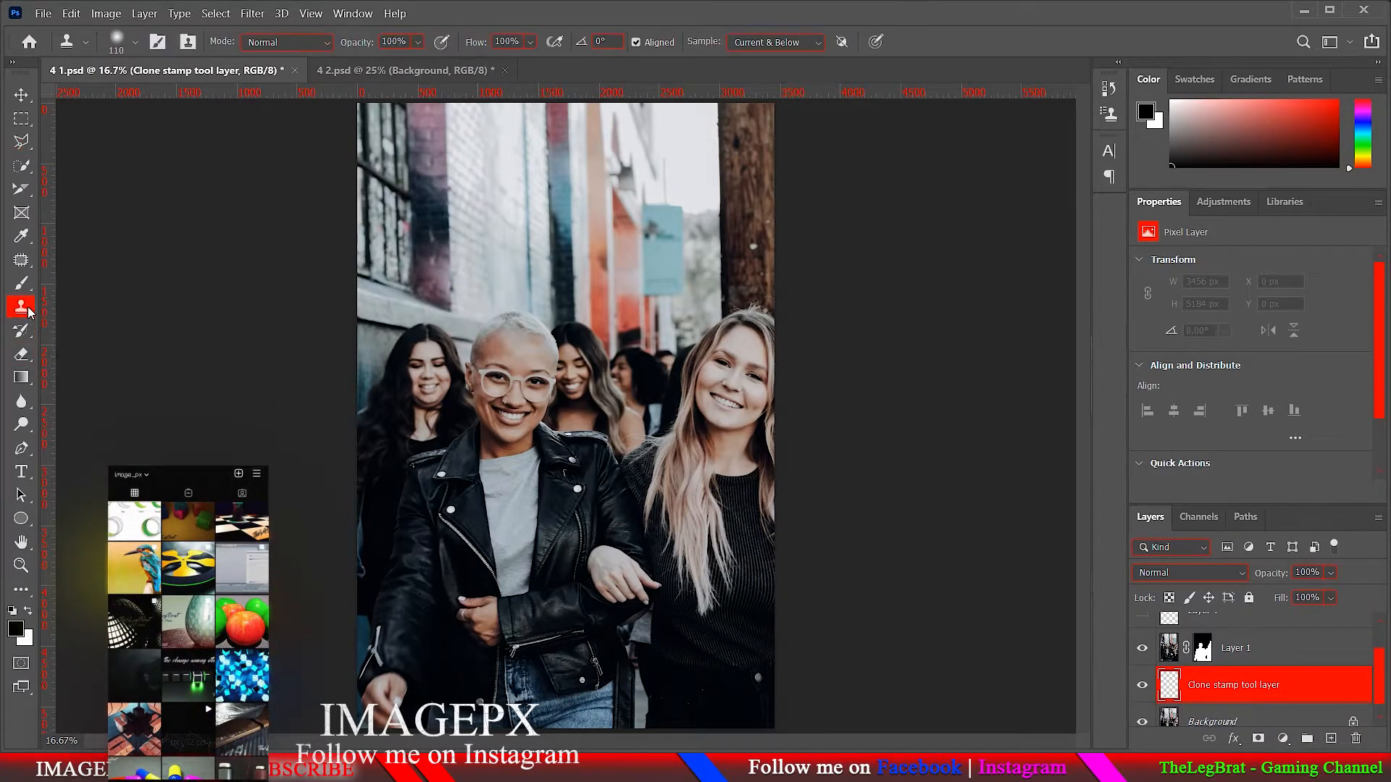
pyautogui.scroll(5, 391, 383)
pyautogui.scroll(-6, 600, 398)
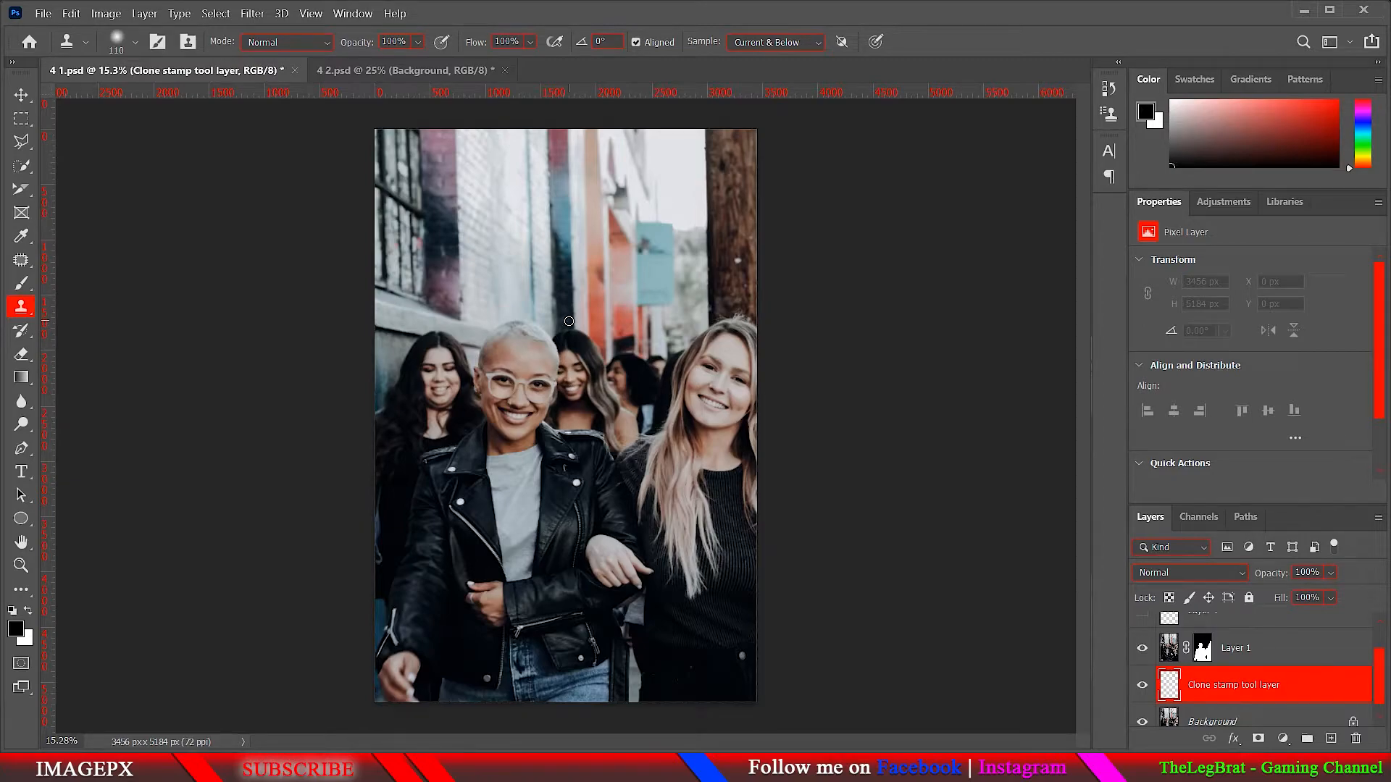
pyautogui.scroll(4, 555, 270)
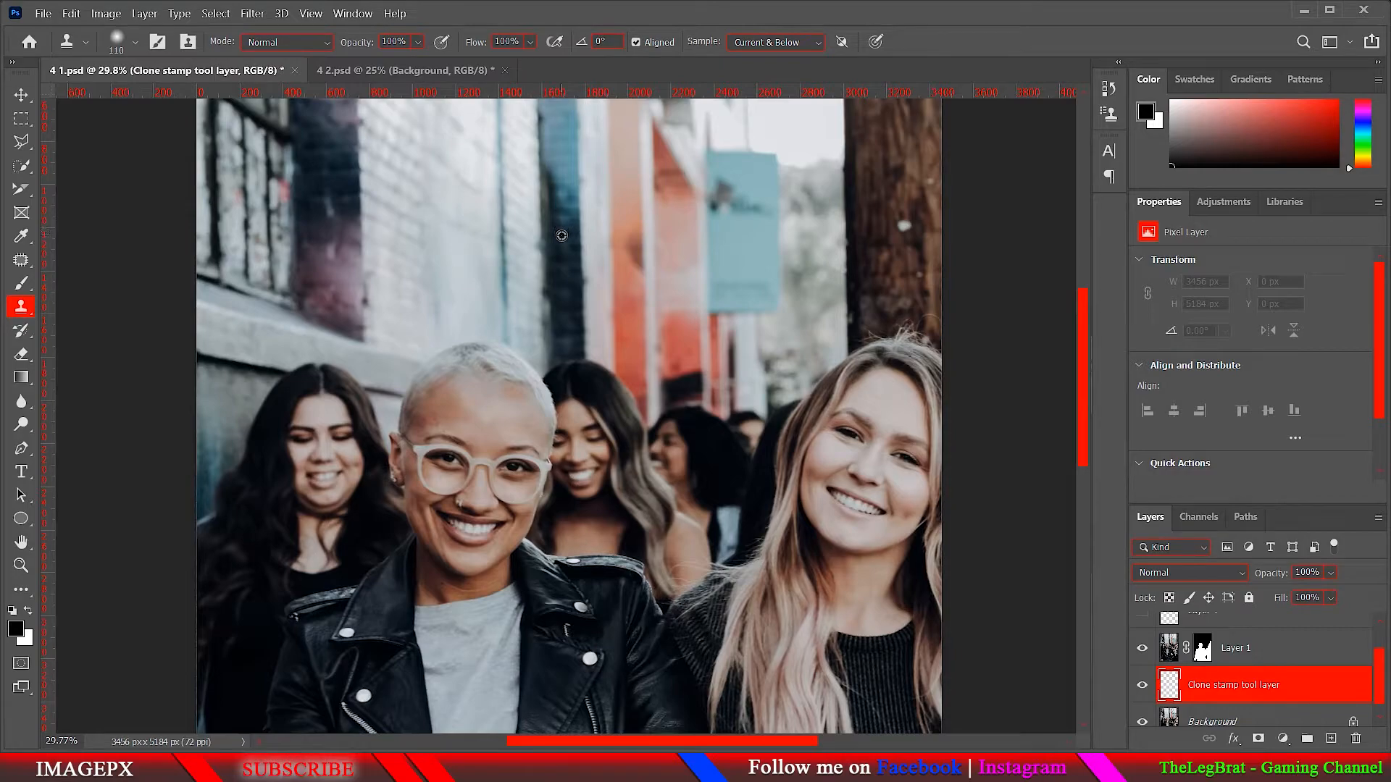
pyautogui.keyDown('alt'); pyautogui.moveTo(564, 302); pyautogui.dragTo(598, 309); pyautogui.keyUp('alt')
pyautogui.click(568, 363)
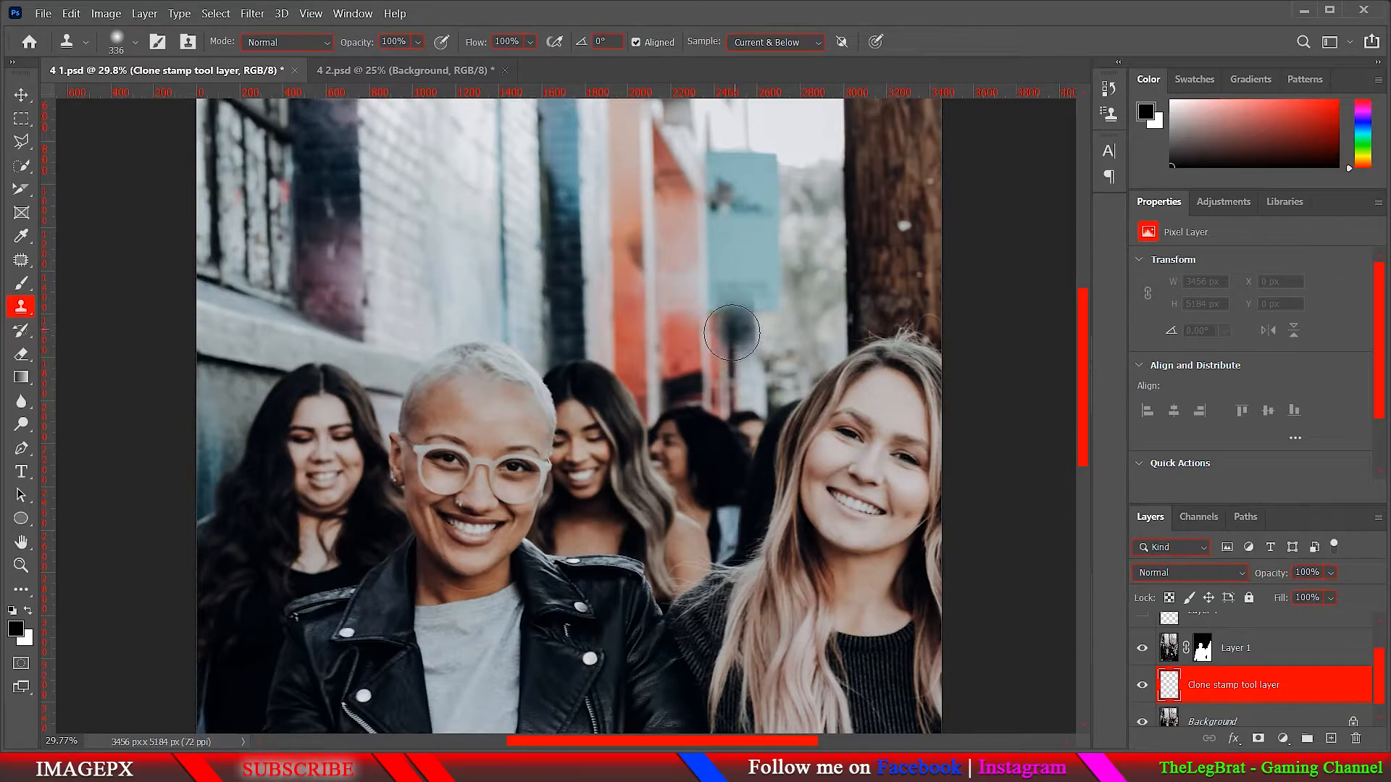
pyautogui.click(793, 40)
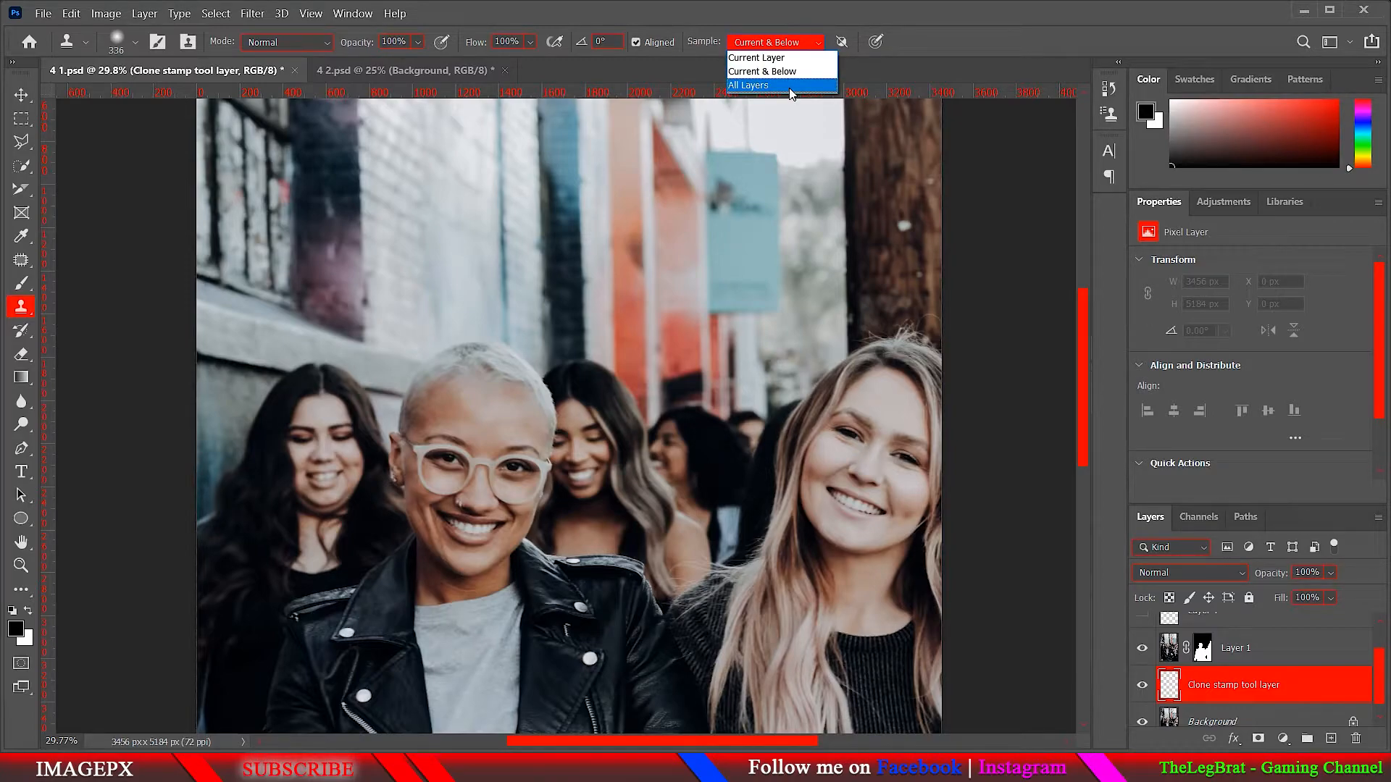
pyautogui.click(791, 86)
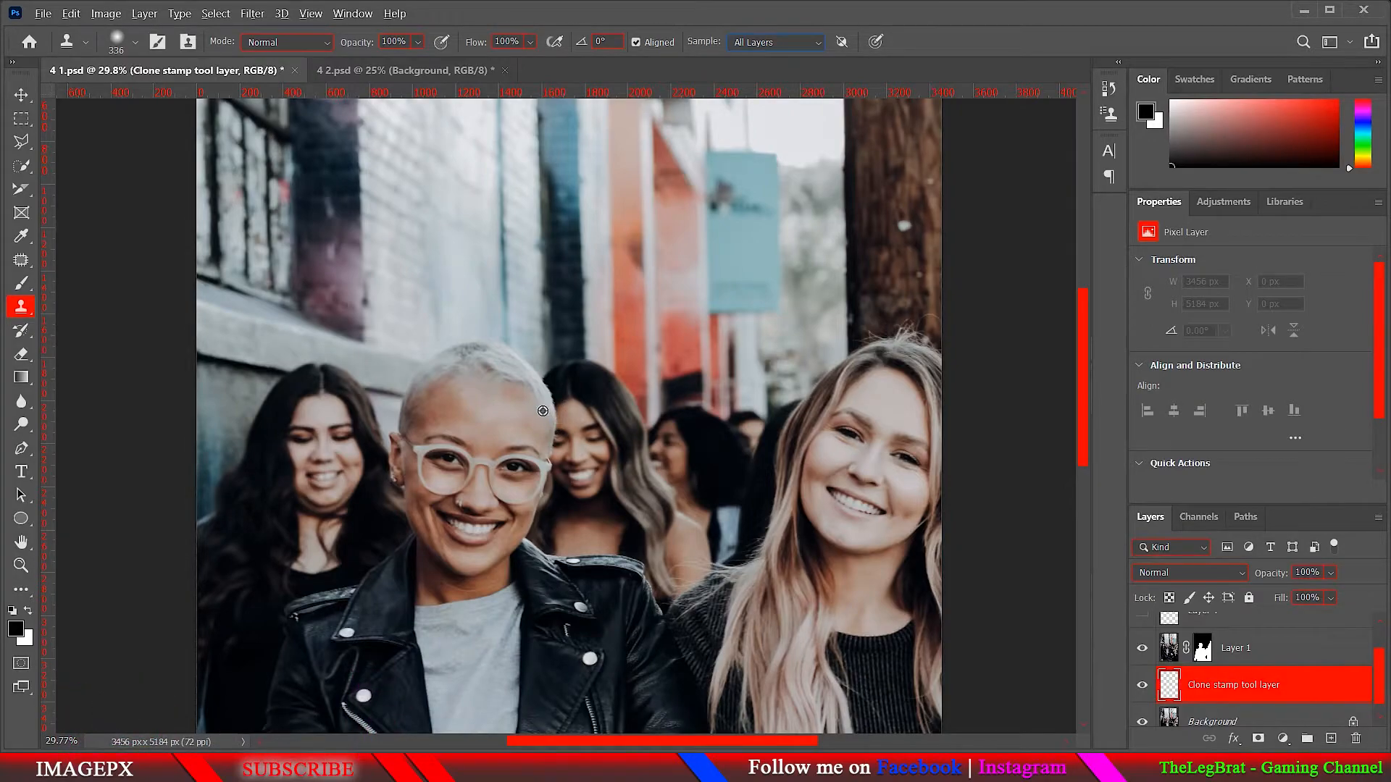
# Draw a white rectangle of about 906 × 510 px on the wall above the short-haired woman's head
pyautogui.click(21, 378)
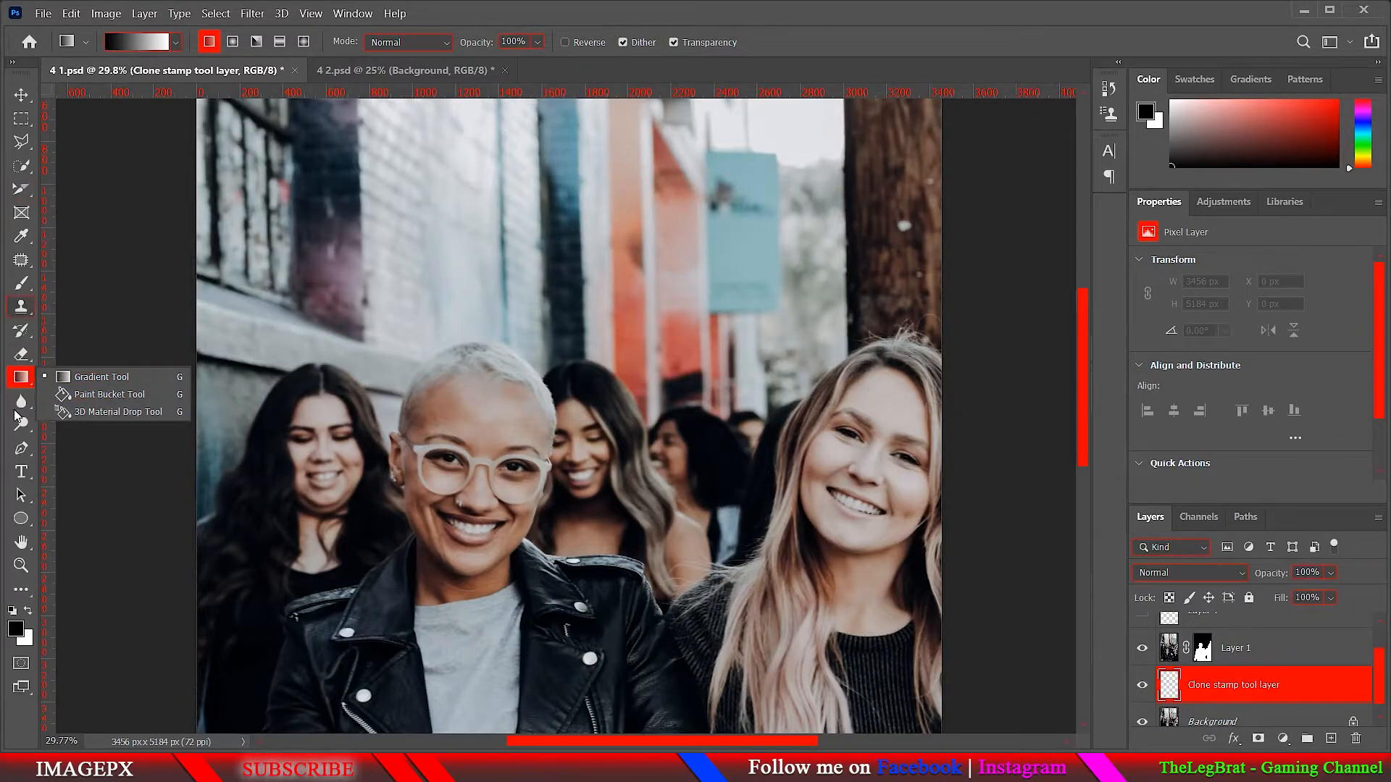
pyautogui.click(20, 519)
pyautogui.rightClick(21, 519)
pyautogui.click(95, 519)
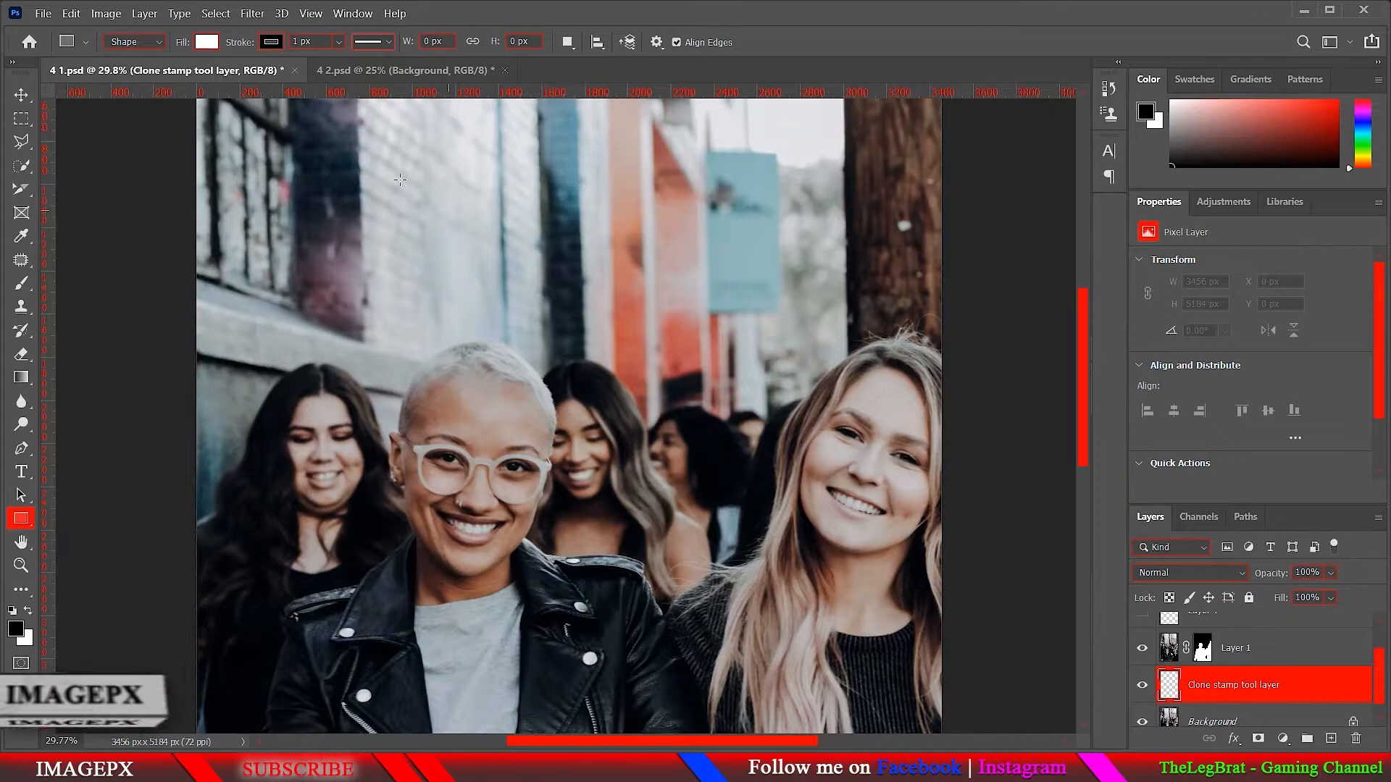
pyautogui.moveTo(398, 177); pyautogui.dragTo(594, 287)
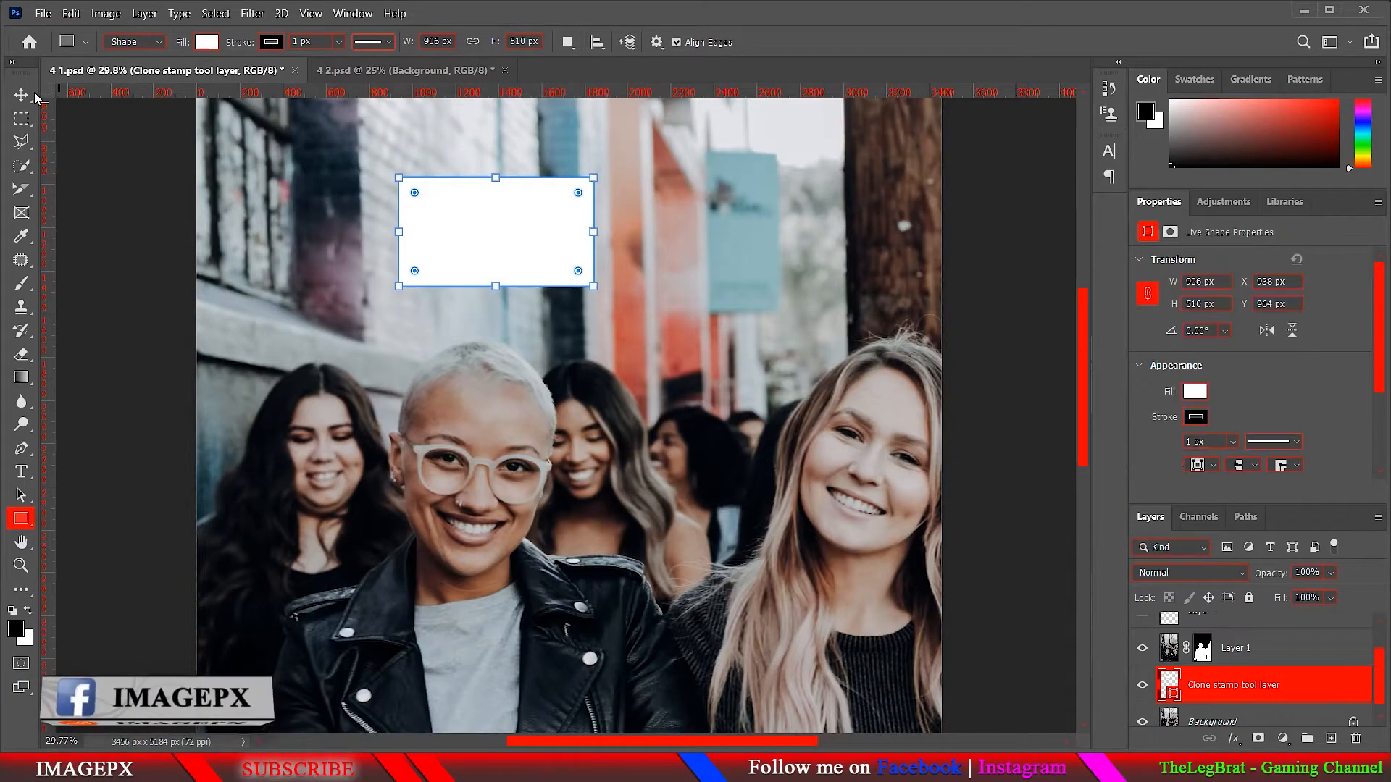
# Move the Clone stamp tool layer above Layer 1 and reposition its white rectangle slightly lower on the wall
pyautogui.press('v')
pyautogui.scroll(1, 1257, 704)
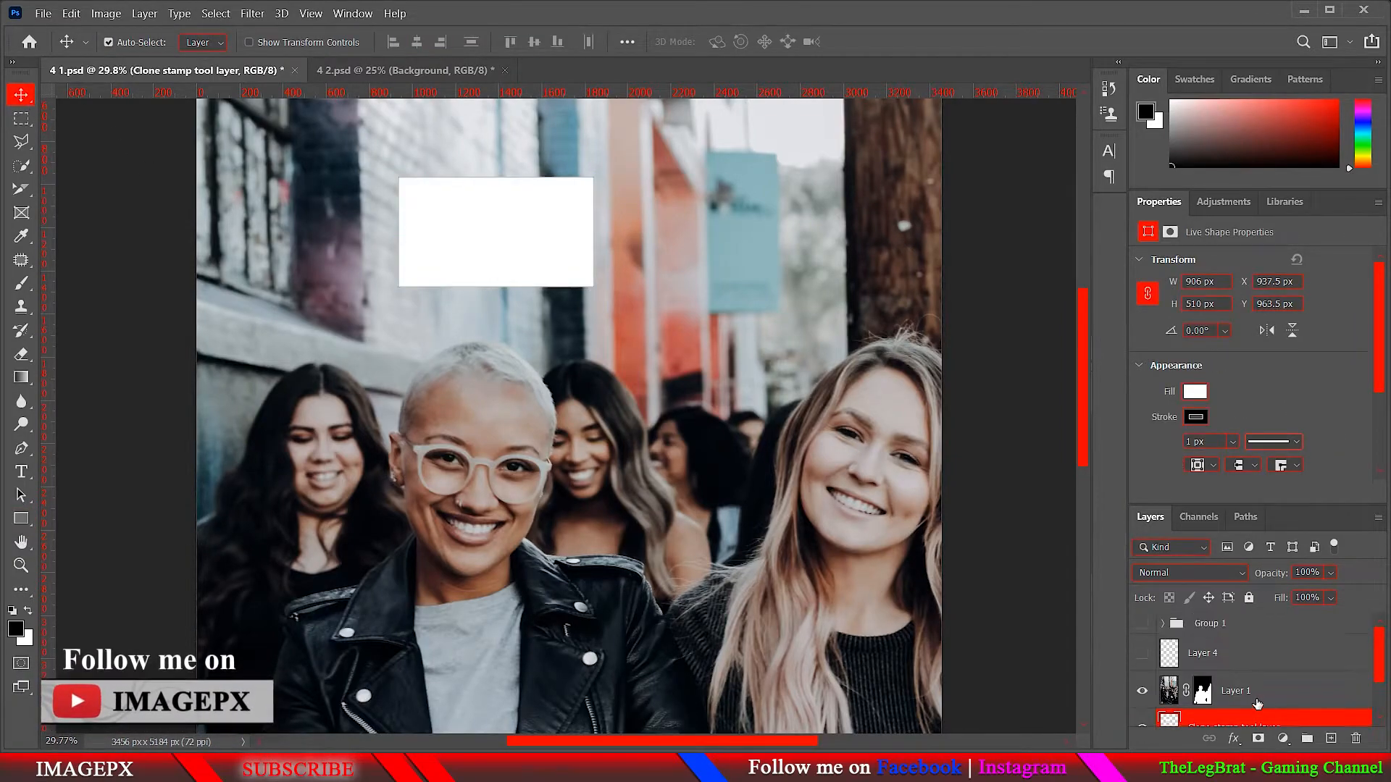
pyautogui.scroll(-1, 1229, 658)
pyautogui.scroll(1, 1229, 659)
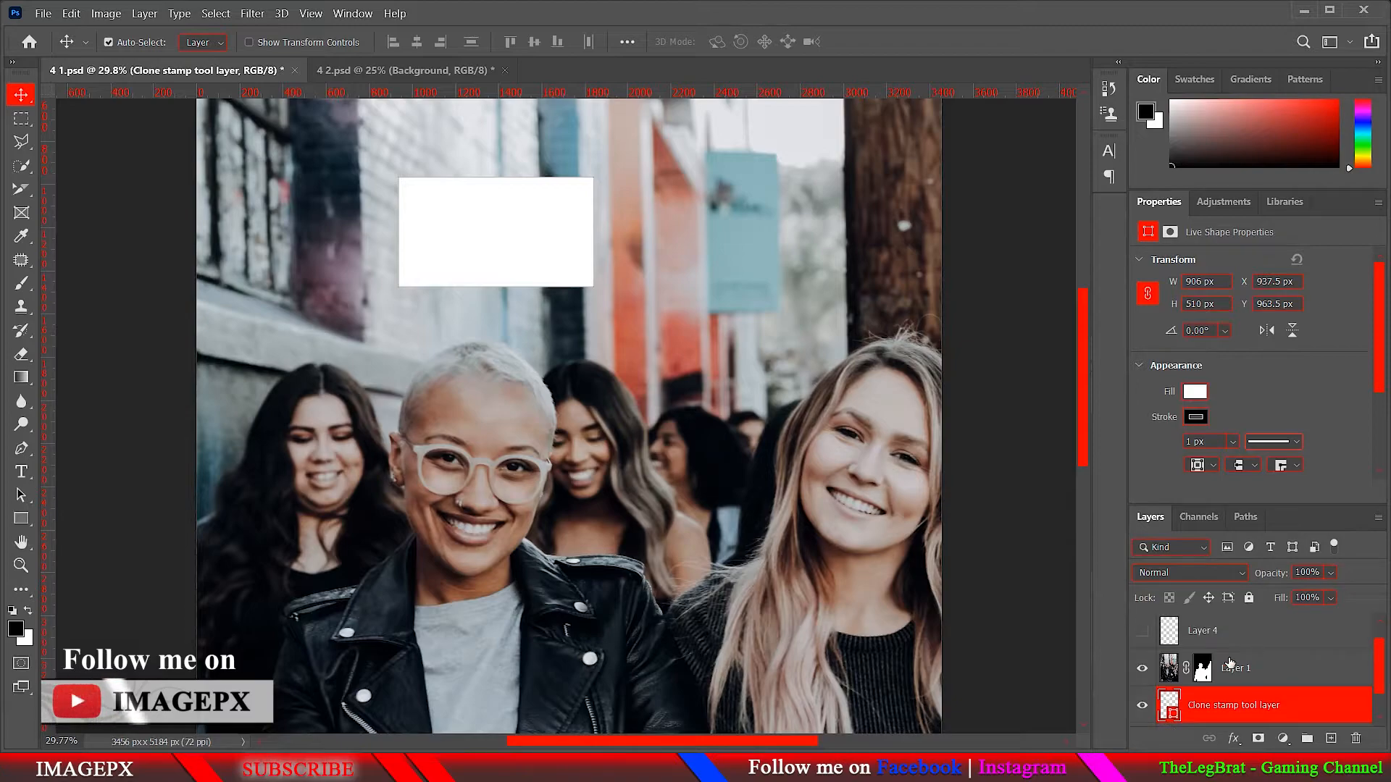
pyautogui.scroll(-1, 1230, 661)
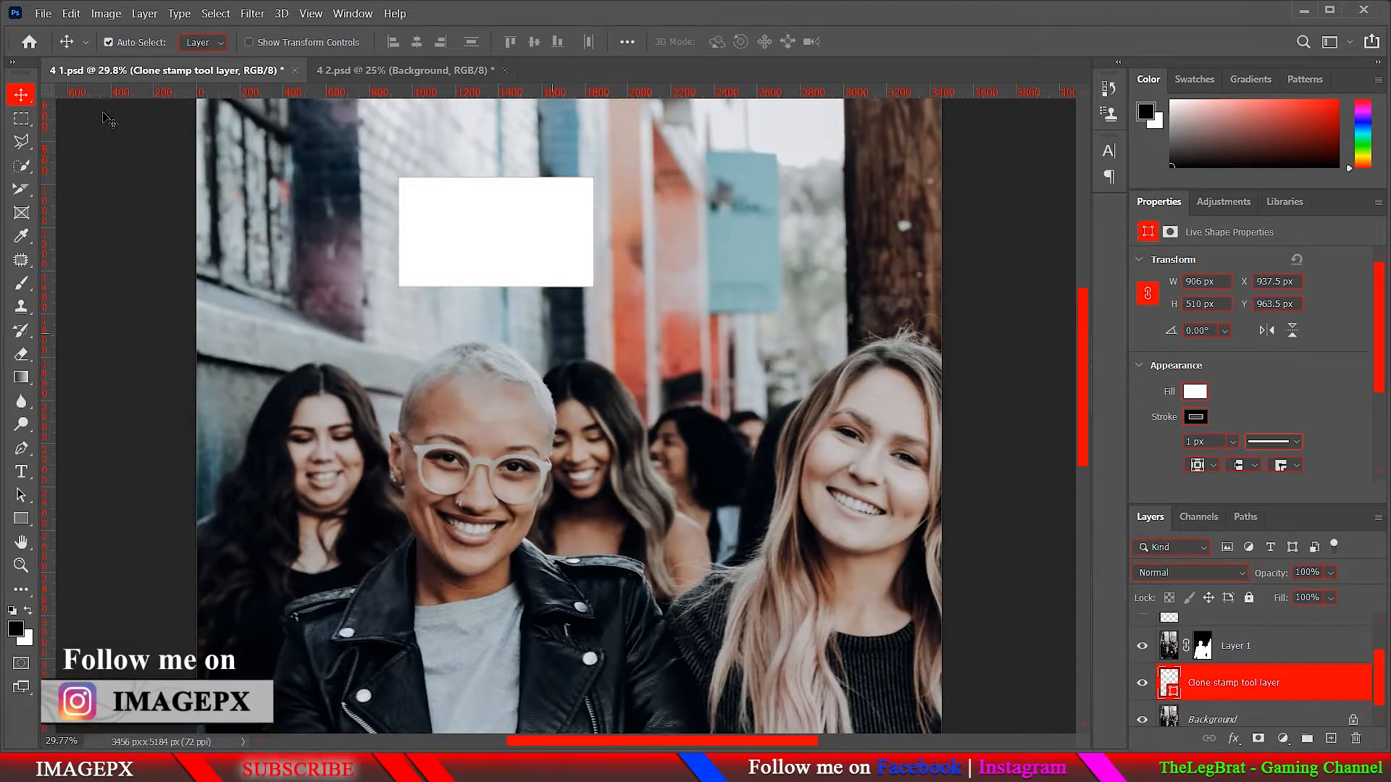
pyautogui.moveTo(494, 221)
pyautogui.mouseDown()
pyautogui.moveTo(544, 260)
pyautogui.moveTo(695, 283)
pyautogui.moveTo(655, 297)
pyautogui.moveTo(529, 222)
pyautogui.mouseUp()
pyautogui.click(745, 331)
pyautogui.moveTo(1232, 683); pyautogui.dragTo(1246, 628)
pyautogui.click(1295, 682)
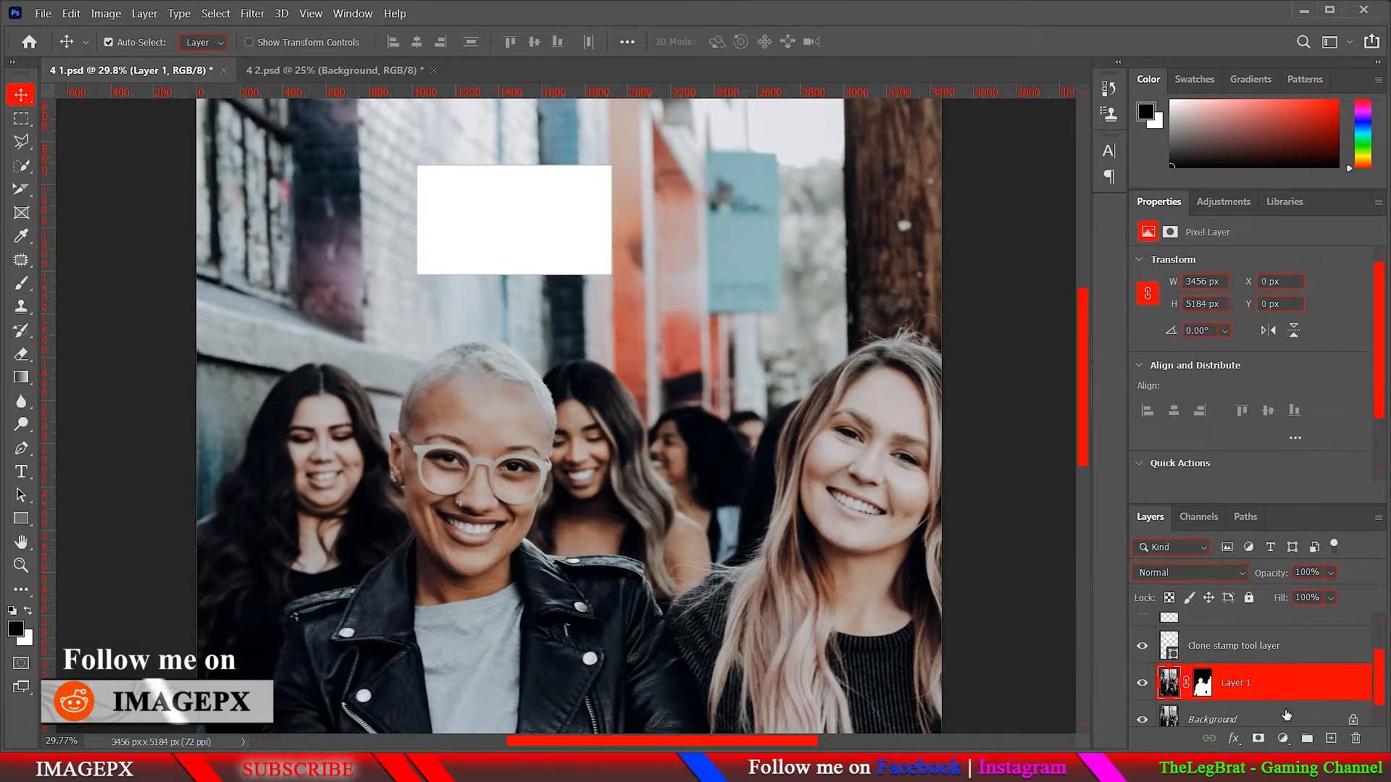
pyautogui.moveTo(531, 251)
pyautogui.mouseDown()
pyautogui.moveTo(505, 289)
pyautogui.moveTo(518, 280)
pyautogui.mouseUp()
# Add a new empty layer directly above the Background, beneath the masked Layer 1
pyautogui.click(1253, 694)
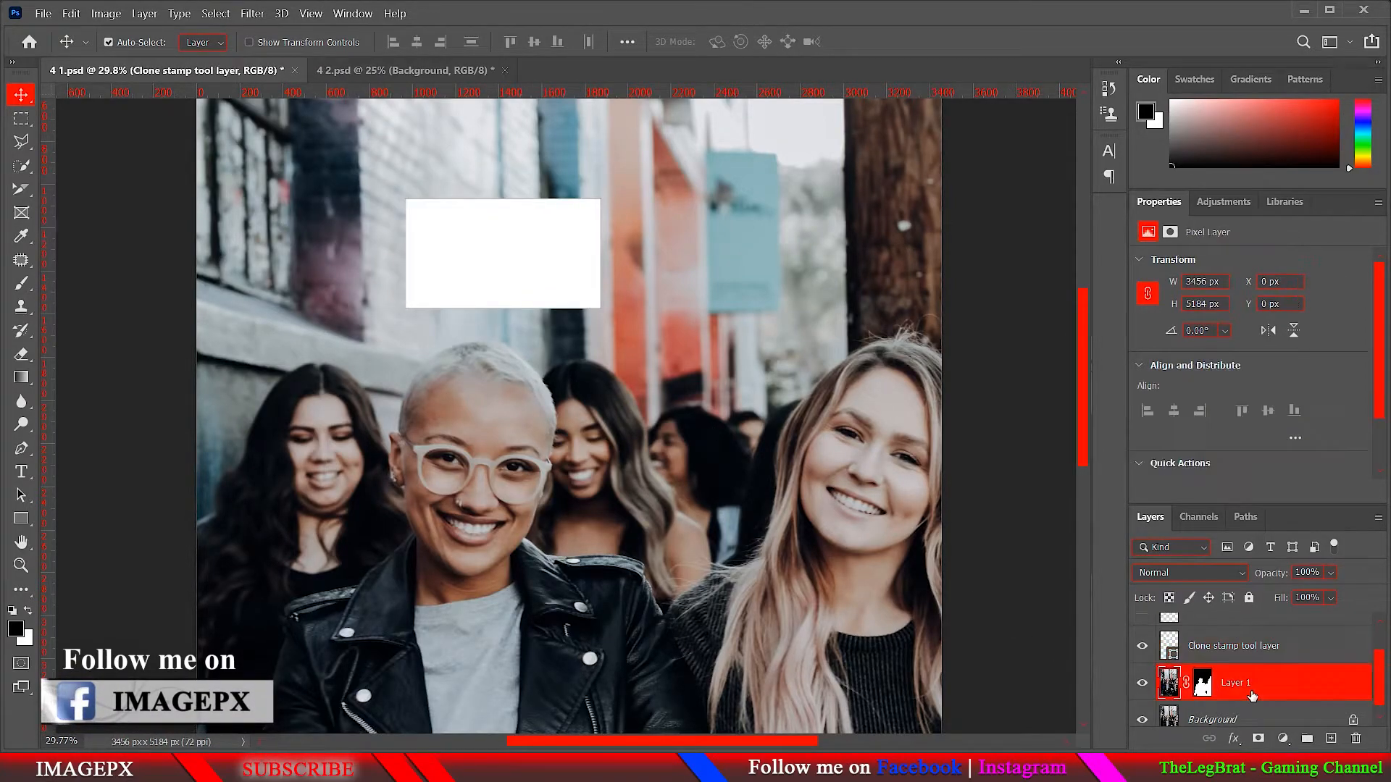
pyautogui.click(1265, 720)
pyautogui.click(1331, 738)
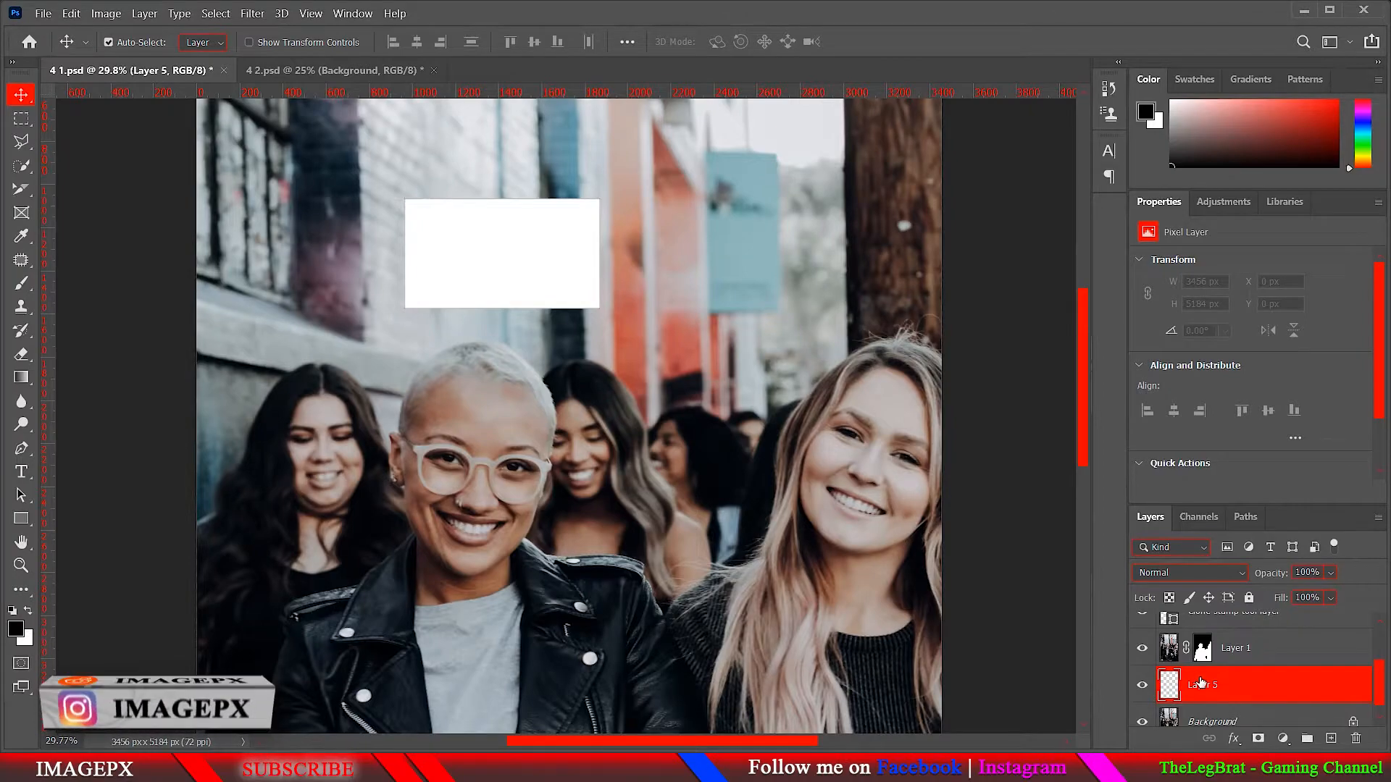
# Try to clone the dark wall strip over the hanging blue sign on Layer 5 with sampling at All Layers, and undo the stroke
pyautogui.click(23, 314)
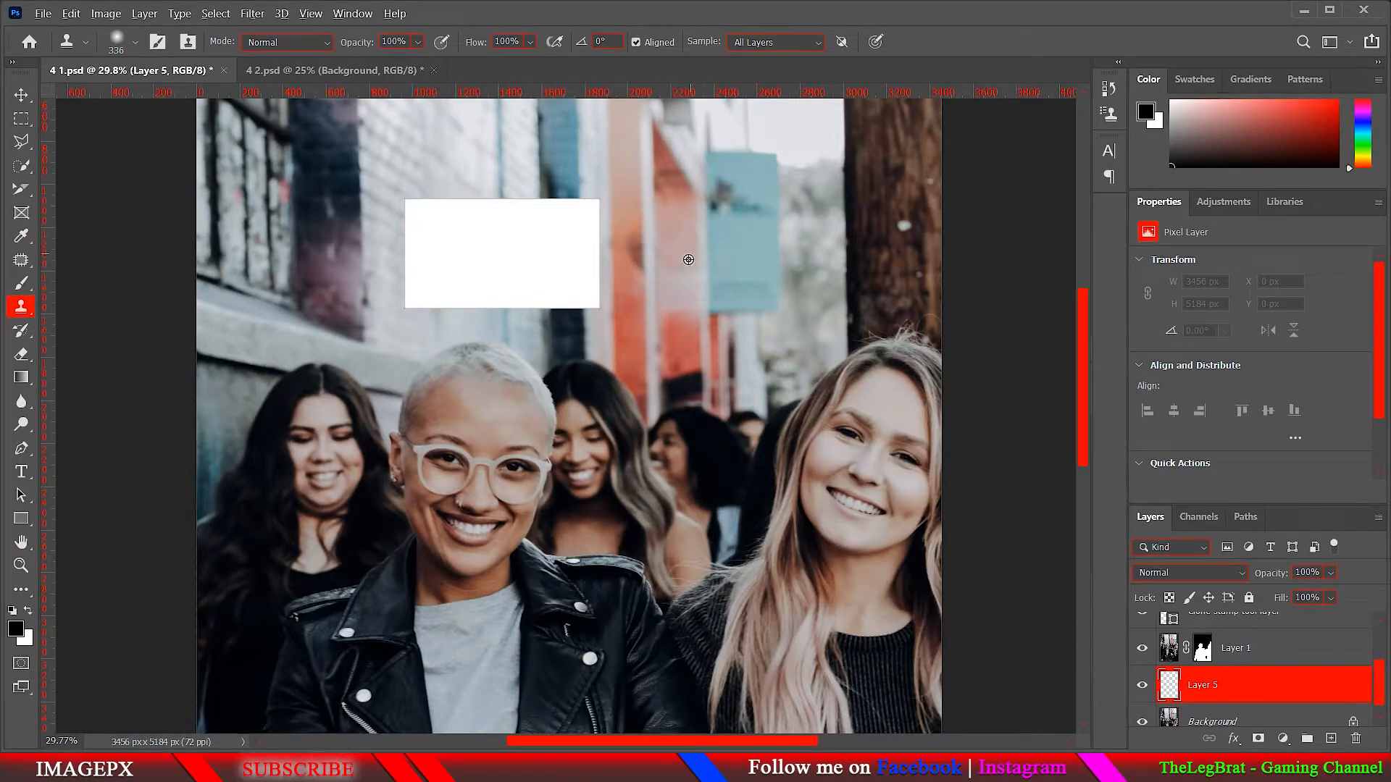
pyautogui.keyDown('alt'); pyautogui.click(565, 149); pyautogui.keyUp('alt')
pyautogui.moveTo(711, 172)
pyautogui.mouseDown()
pyautogui.moveTo(717, 242)
pyautogui.moveTo(678, 268)
pyautogui.moveTo(705, 227)
pyautogui.moveTo(750, 245)
pyautogui.moveTo(709, 267)
pyautogui.moveTo(720, 242)
pyautogui.mouseUp()
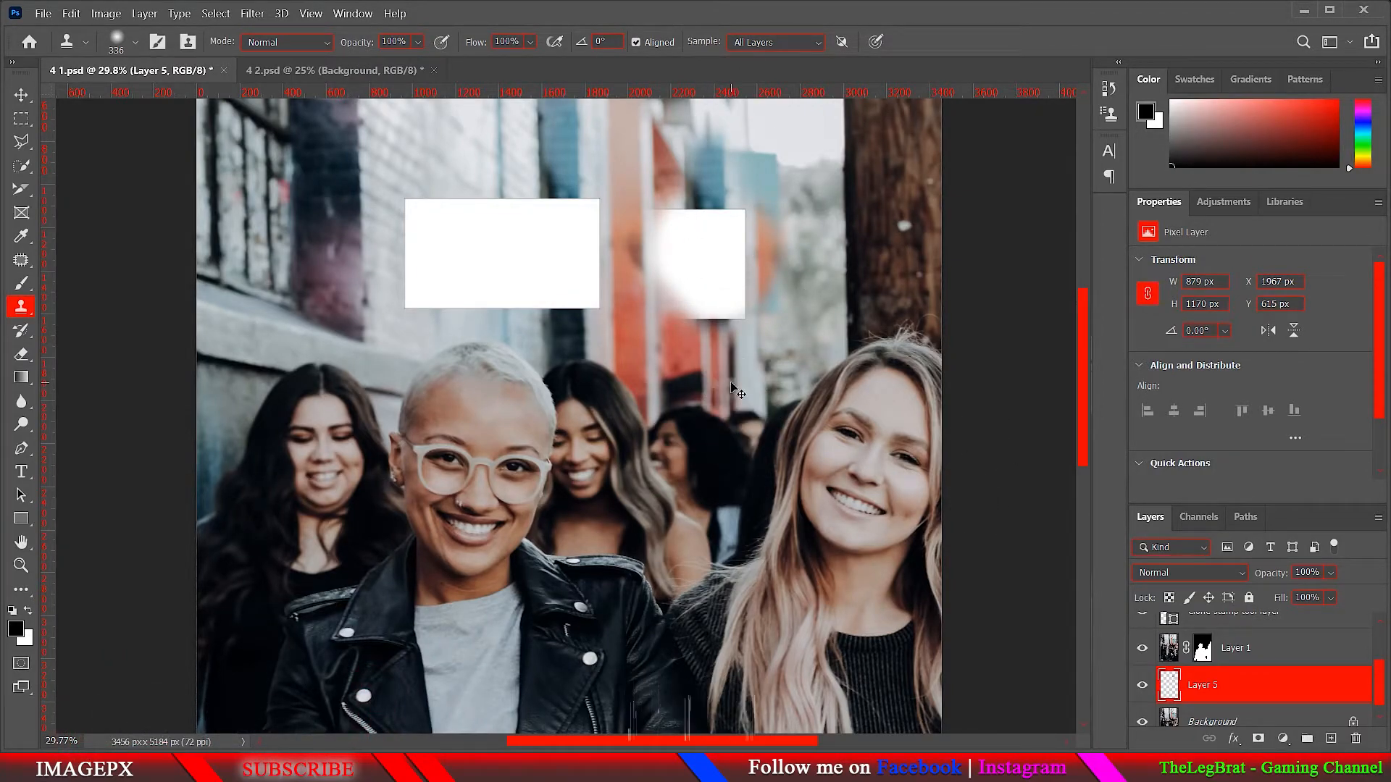
pyautogui.hotkey('ctrl', 'z')
# Change the clone sampling to Current & Below and clone the dark blue wall strip over the hanging blue sign
pyautogui.click(774, 42)
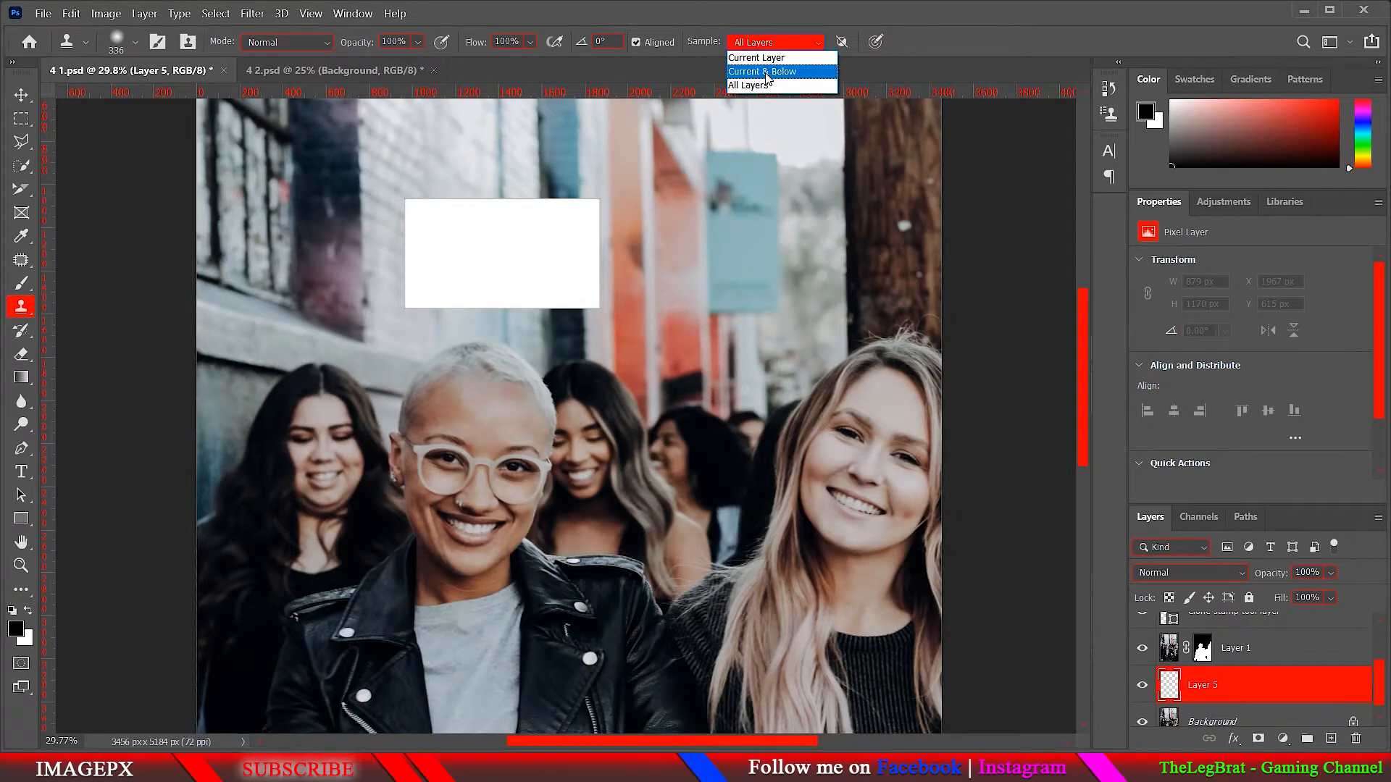
pyautogui.click(767, 77)
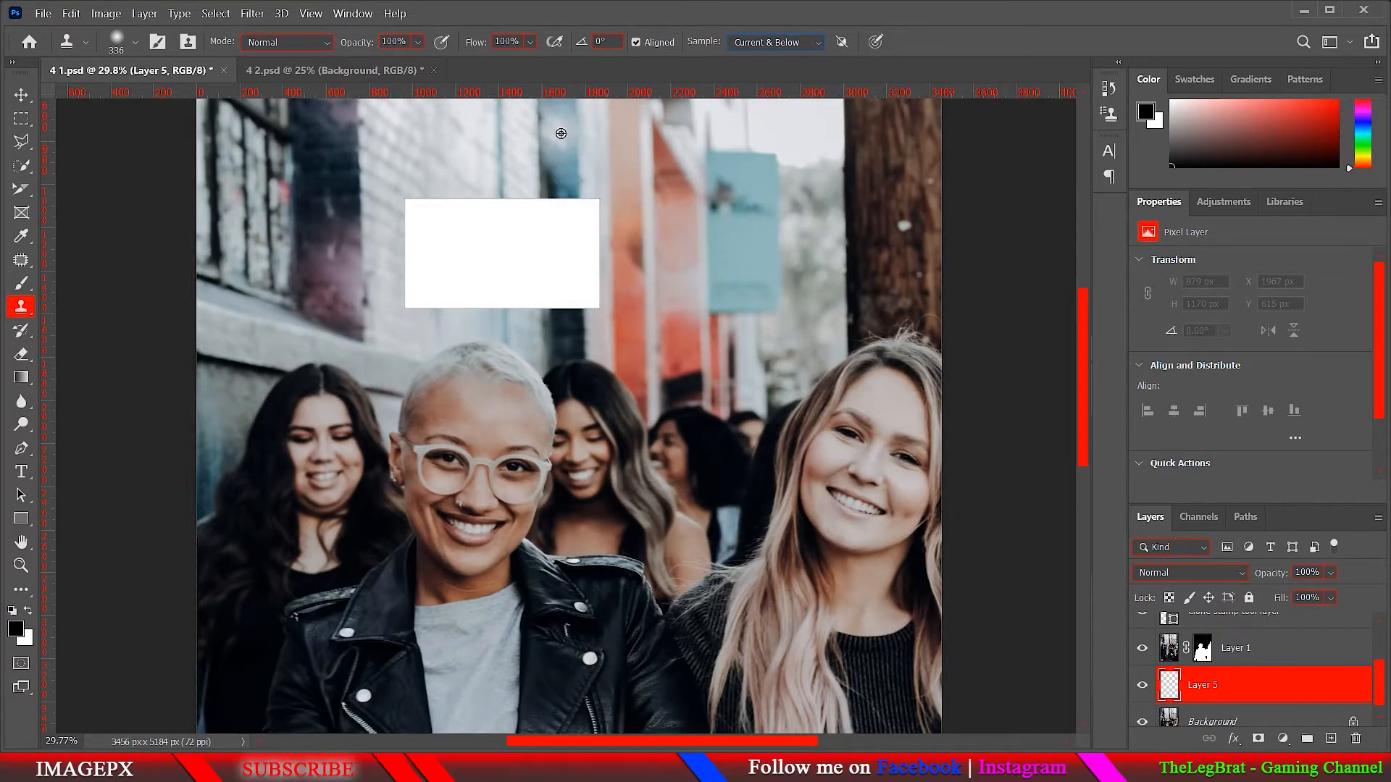
pyautogui.moveTo(730, 172)
pyautogui.mouseDown()
pyautogui.moveTo(729, 262)
pyautogui.moveTo(699, 247)
pyautogui.moveTo(684, 200)
pyautogui.moveTo(712, 228)
pyautogui.moveTo(696, 250)
pyautogui.moveTo(732, 255)
pyautogui.moveTo(698, 269)
pyautogui.mouseUp()
pyautogui.hotkey('ctrl', 'z')
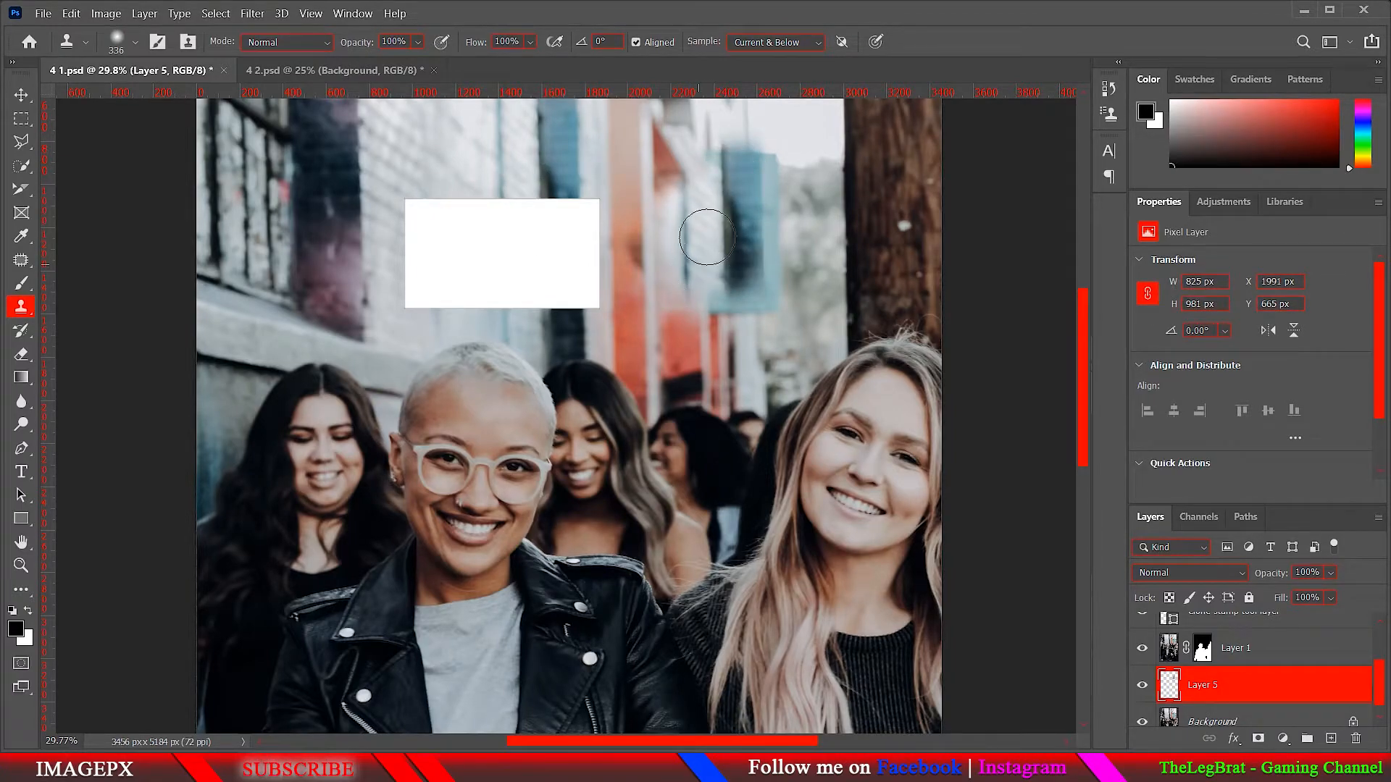
# Delete the Clone stamp tool layer that holds the white rectangle
pyautogui.scroll(1, 1147, 654)
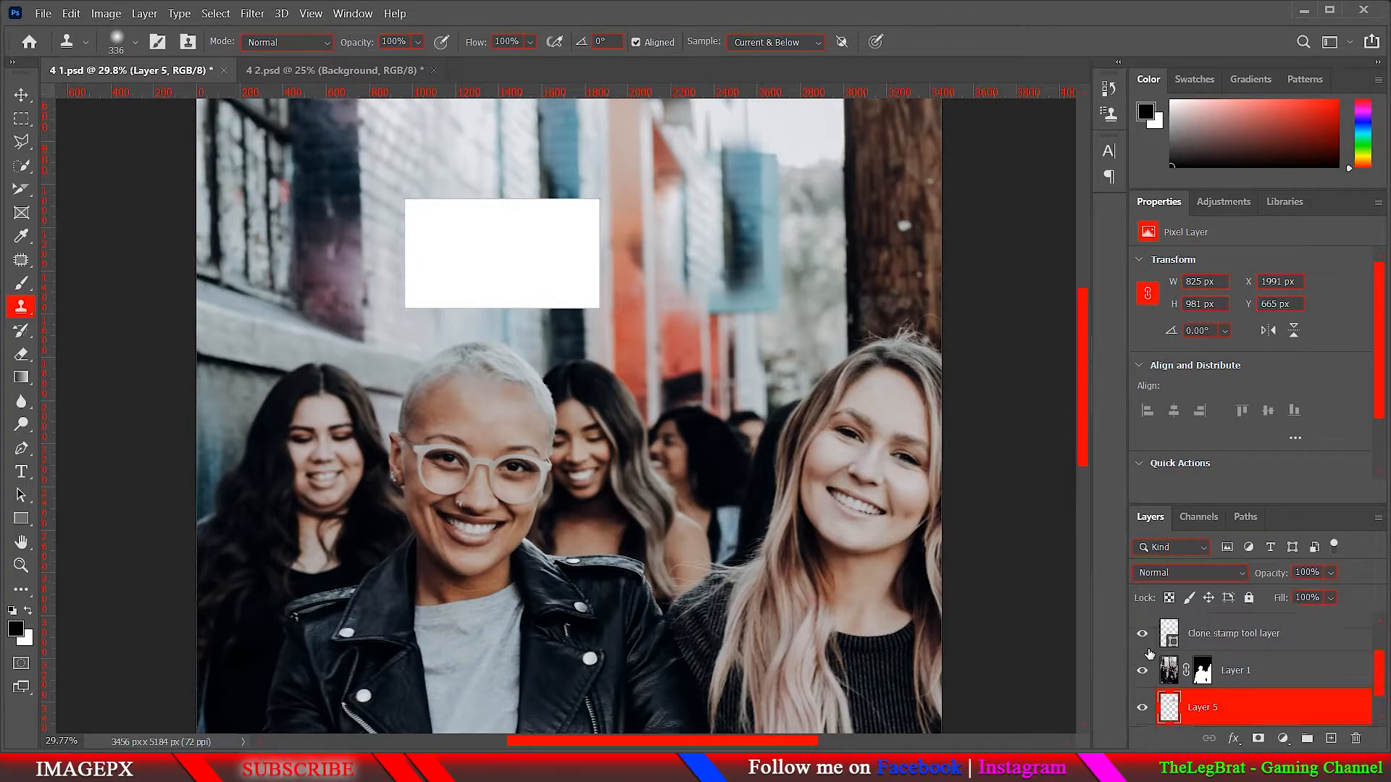
pyautogui.moveTo(1209, 648)
pyautogui.mouseDown()
pyautogui.moveTo(1258, 645)
pyautogui.moveTo(1355, 738)
pyautogui.mouseUp()
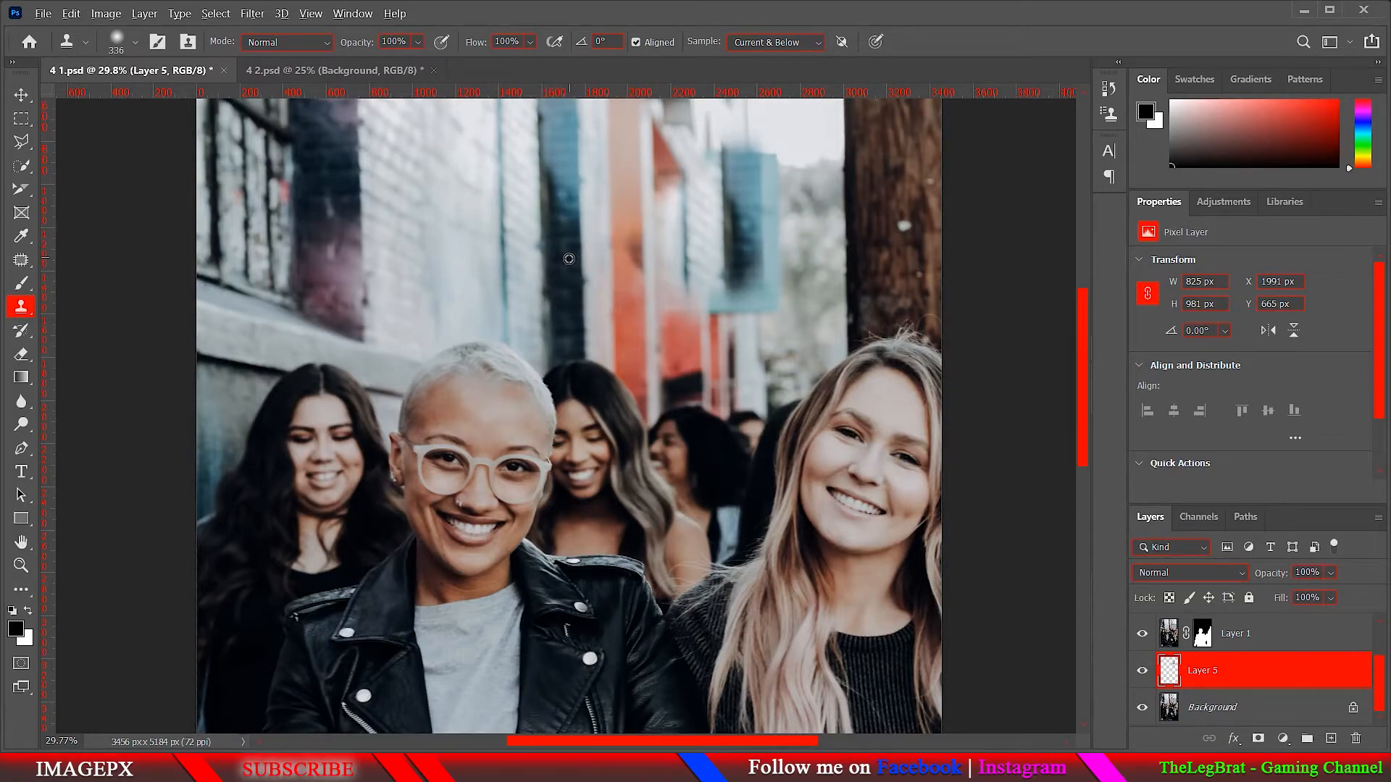
# Clone the dark brick strip and the neighbouring white and orange wall down over the long-haired woman between the two front women
pyautogui.keyDown('alt'); pyautogui.click(562, 261); pyautogui.keyUp('alt')
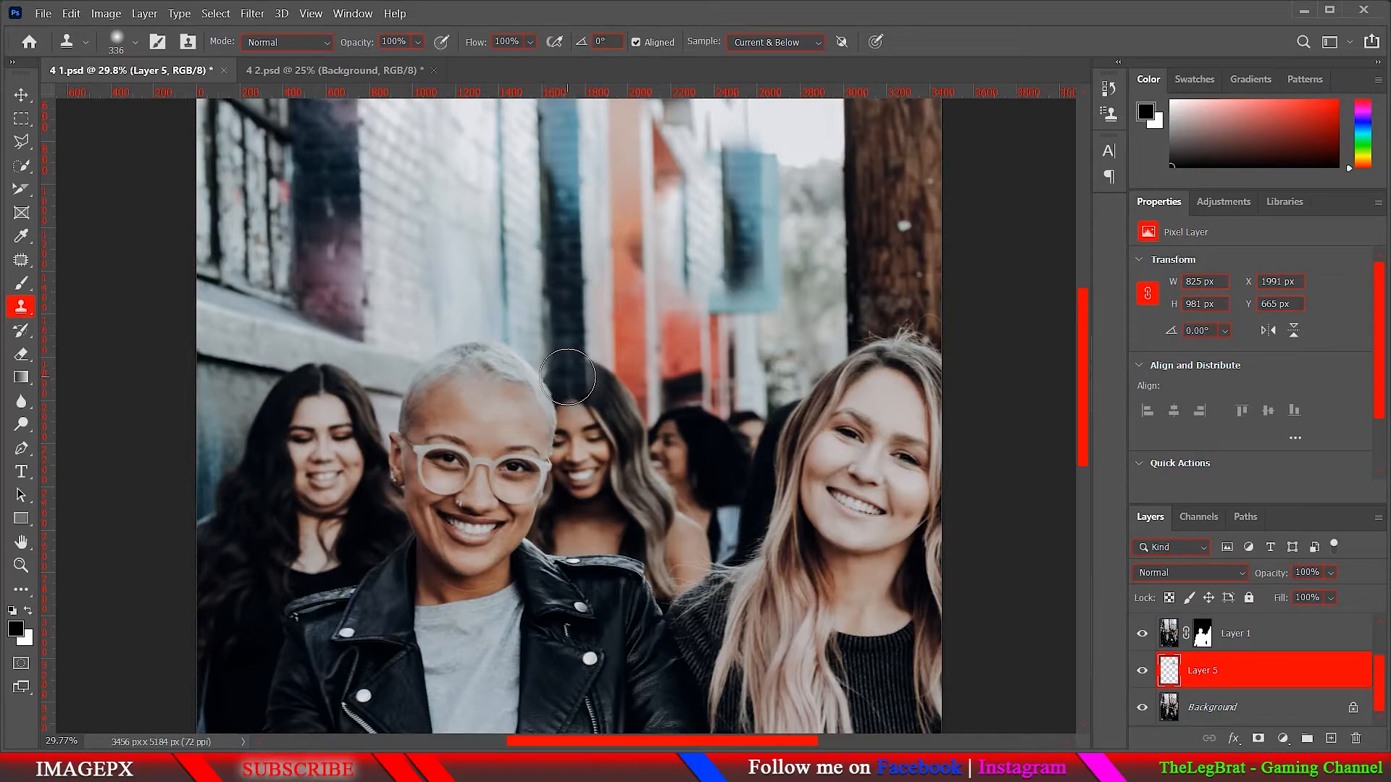
pyautogui.moveTo(567, 377)
pyautogui.mouseDown()
pyautogui.moveTo(568, 456)
pyautogui.moveTo(565, 283)
pyautogui.mouseUp()
pyautogui.hotkey('ctrl', 'z')
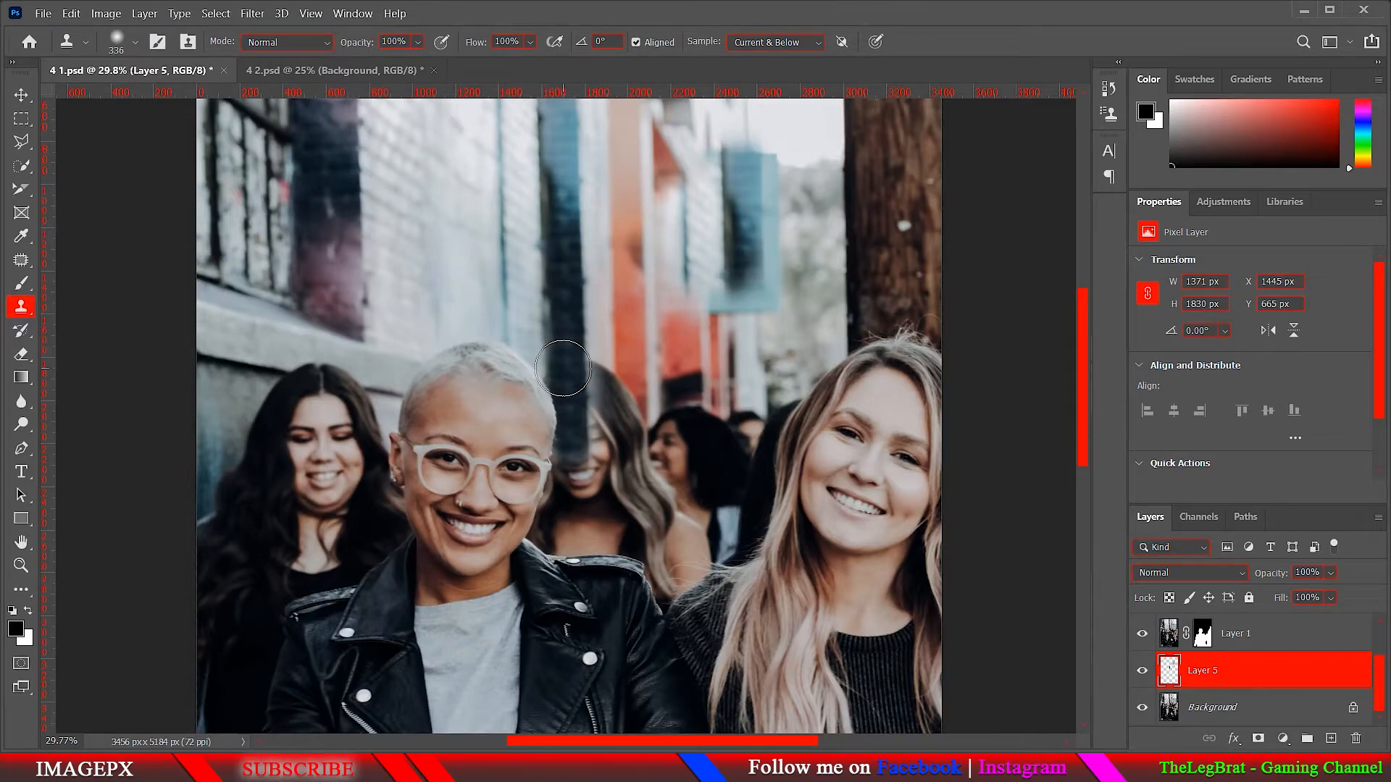
pyautogui.click(564, 368)
pyautogui.moveTo(569, 472)
pyautogui.mouseDown()
pyautogui.moveTo(570, 558)
pyautogui.moveTo(550, 520)
pyautogui.moveTo(557, 478)
pyautogui.moveTo(583, 469)
pyautogui.moveTo(598, 533)
pyautogui.moveTo(596, 365)
pyautogui.moveTo(609, 423)
pyautogui.moveTo(621, 395)
pyautogui.moveTo(635, 451)
pyautogui.moveTo(636, 560)
pyautogui.moveTo(639, 446)
pyautogui.moveTo(707, 388)
pyautogui.moveTo(679, 419)
pyautogui.moveTo(687, 497)
pyautogui.moveTo(670, 388)
pyautogui.mouseUp()
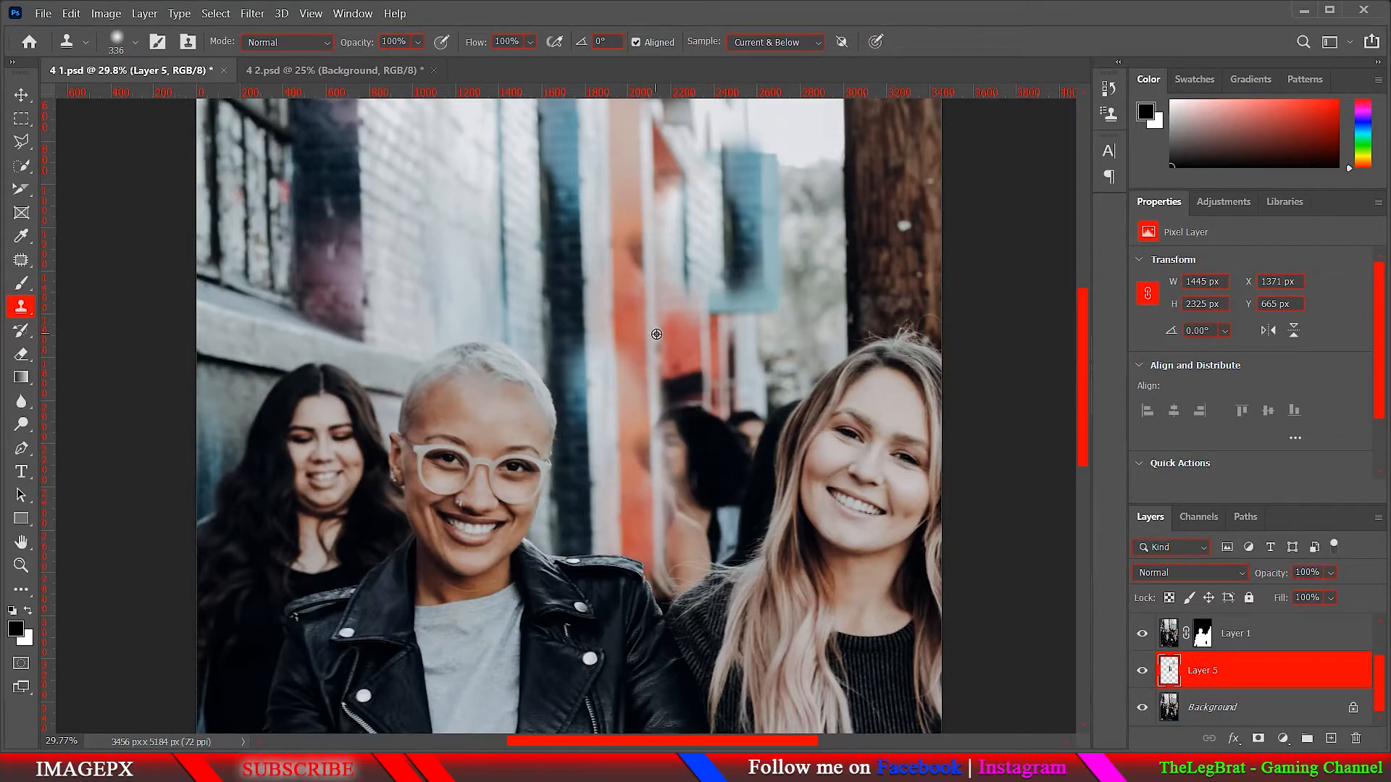
# Try to clone the red wall panel down over the next dark-haired background woman with a harder brush, and undo the strokes
pyautogui.moveTo(667, 435); pyautogui.dragTo(667, 550)
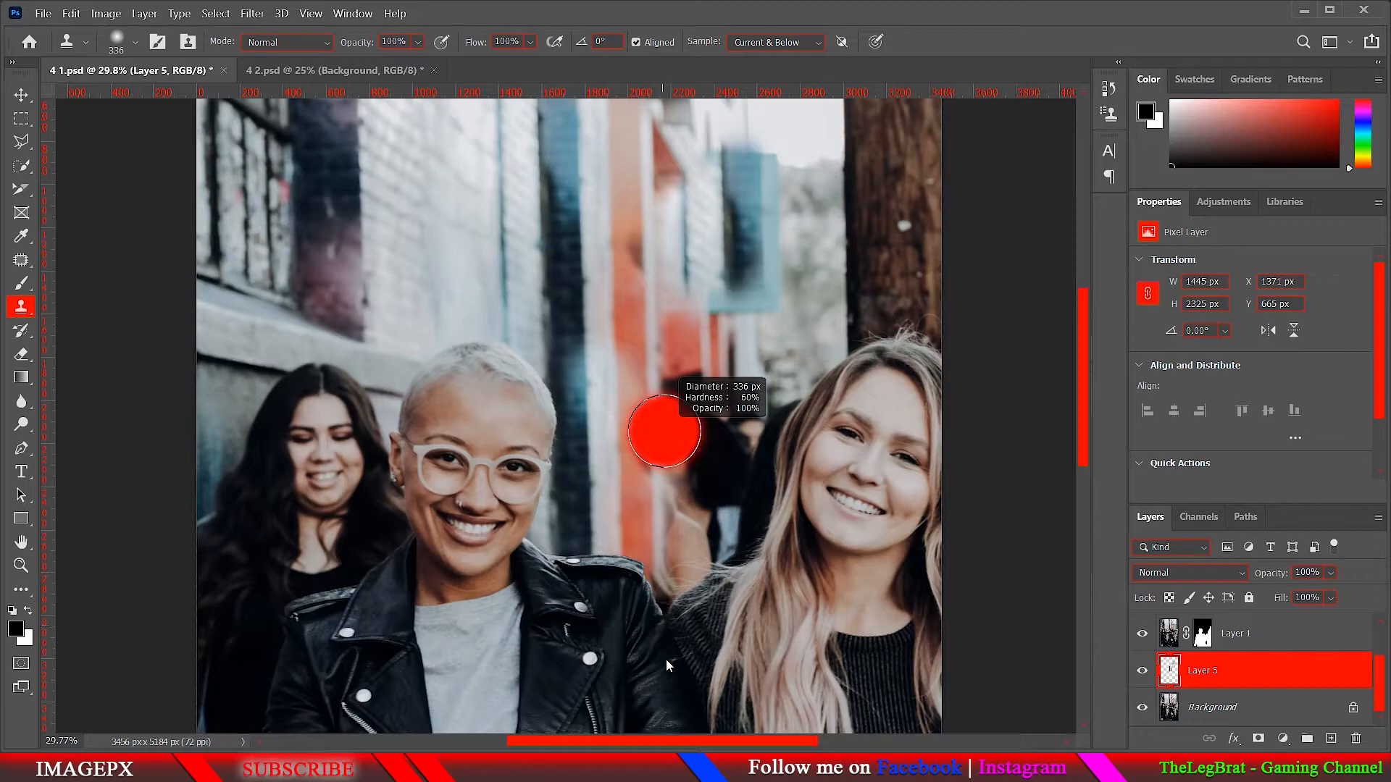
pyautogui.moveTo(667, 659); pyautogui.dragTo(667, 659)
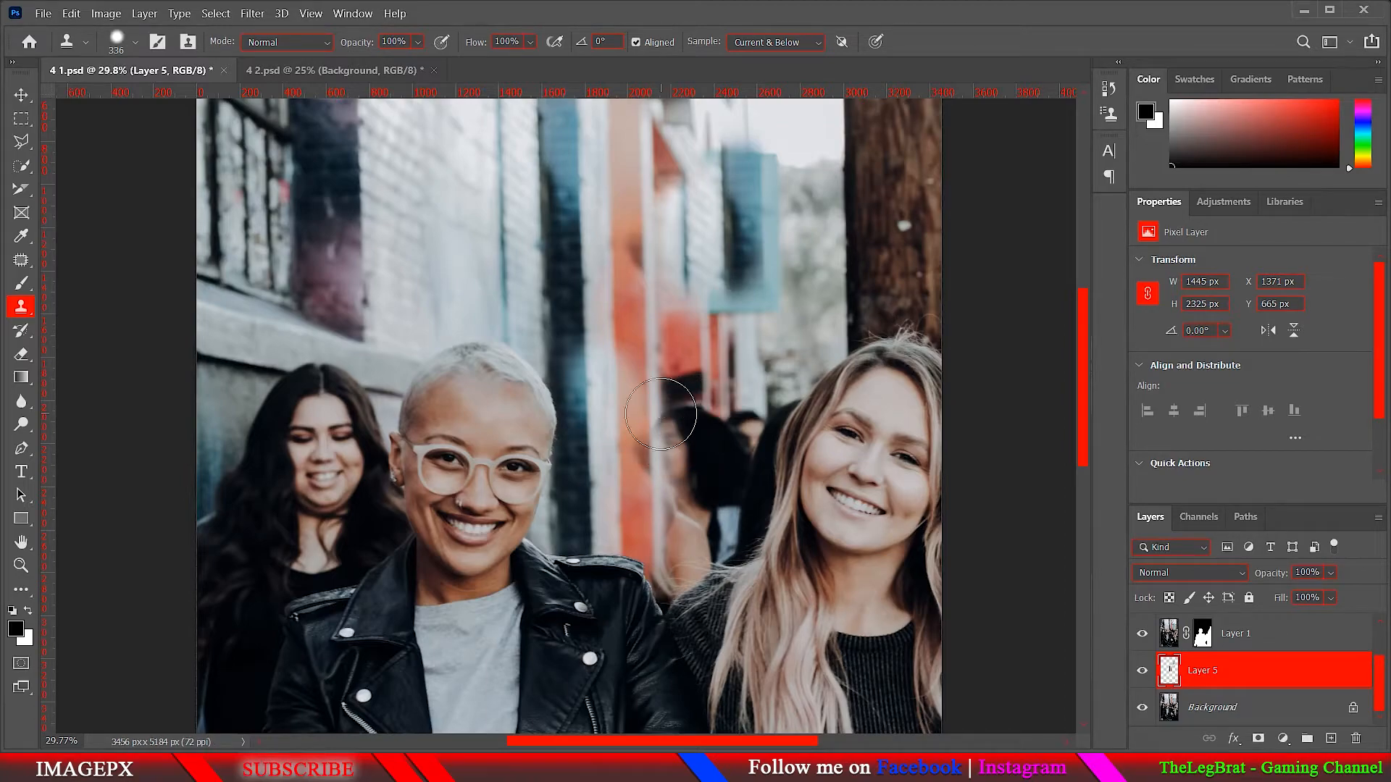
pyautogui.keyDown('alt'); pyautogui.click(661, 414); pyautogui.keyUp('alt')
pyautogui.moveTo(662, 463); pyautogui.dragTo(665, 484)
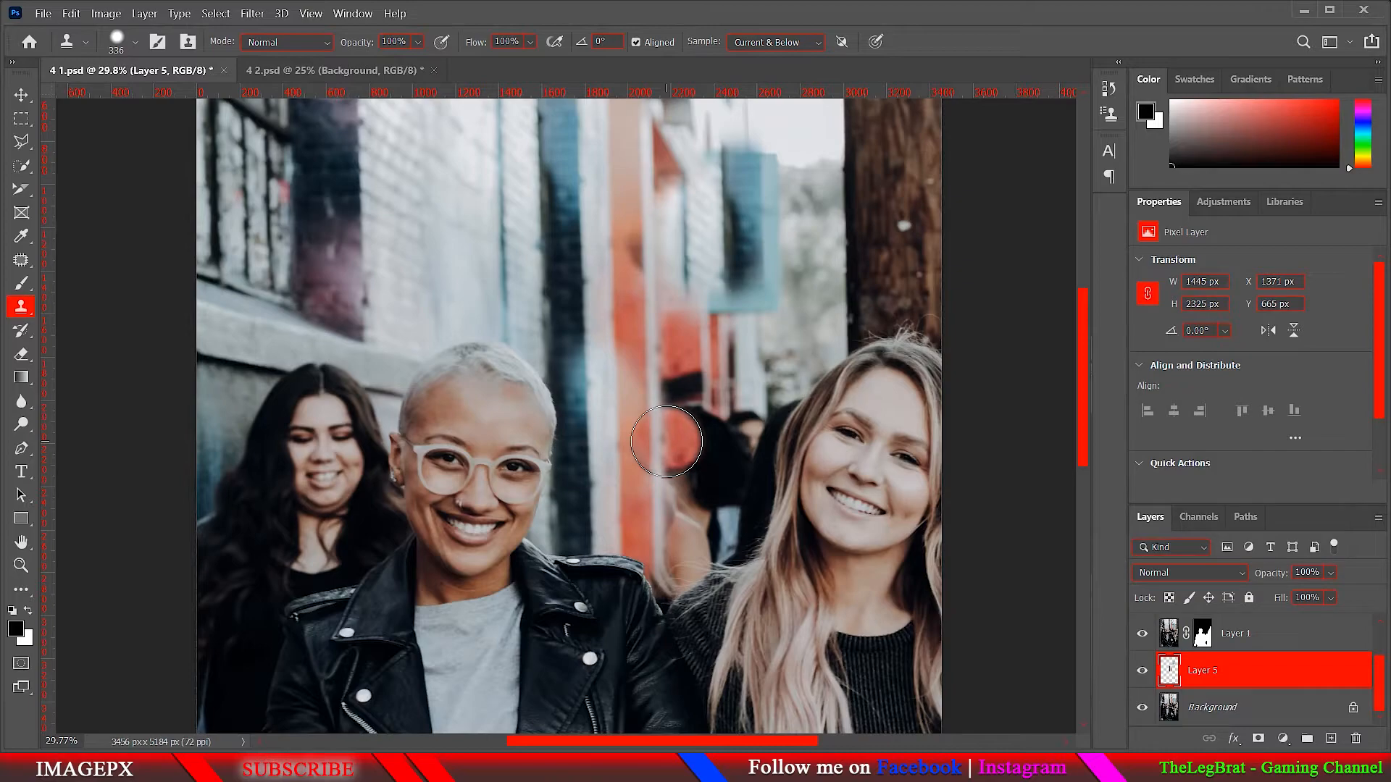
pyautogui.moveTo(667, 442)
pyautogui.mouseDown()
pyautogui.moveTo(667, 566)
pyautogui.moveTo(677, 527)
pyautogui.moveTo(733, 579)
pyautogui.moveTo(747, 537)
pyautogui.mouseUp()
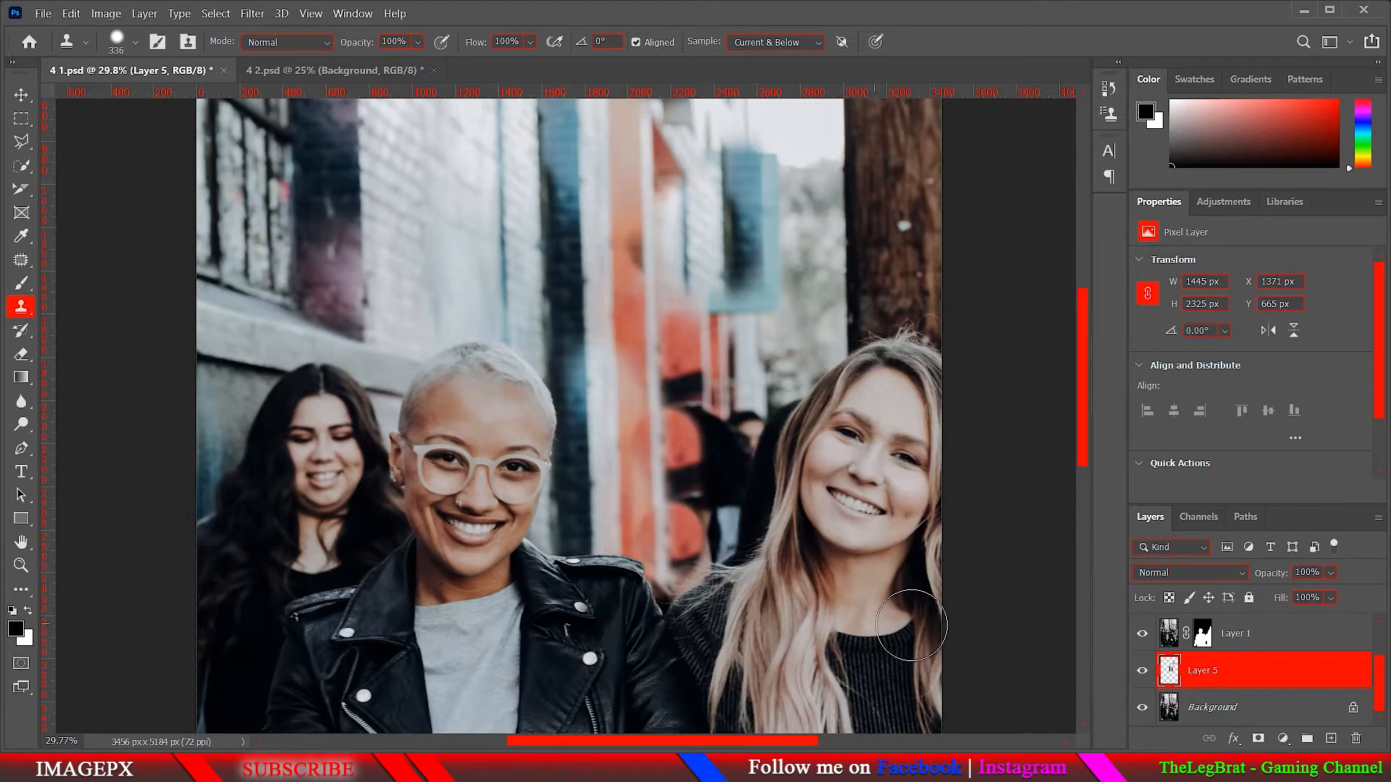
pyautogui.hotkey('ctrl', 'z')
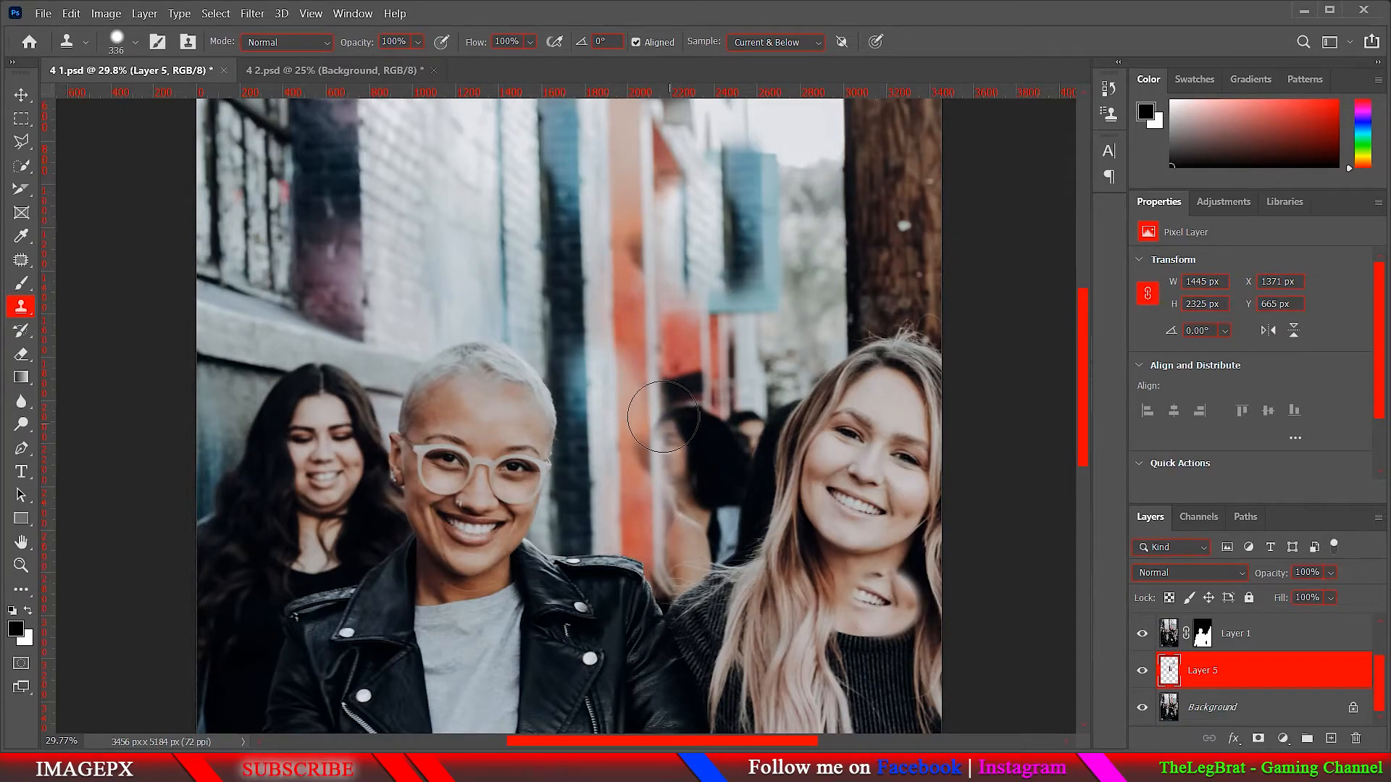
# Reduce the clone brush to 147 px with a soft edge and clone the red wall over the dark-haired background woman's face
pyautogui.moveTo(674, 363); pyautogui.dragTo(693, 381)
pyautogui.keyDown('alt'); pyautogui.rightClick(682, 355); pyautogui.keyUp('alt')
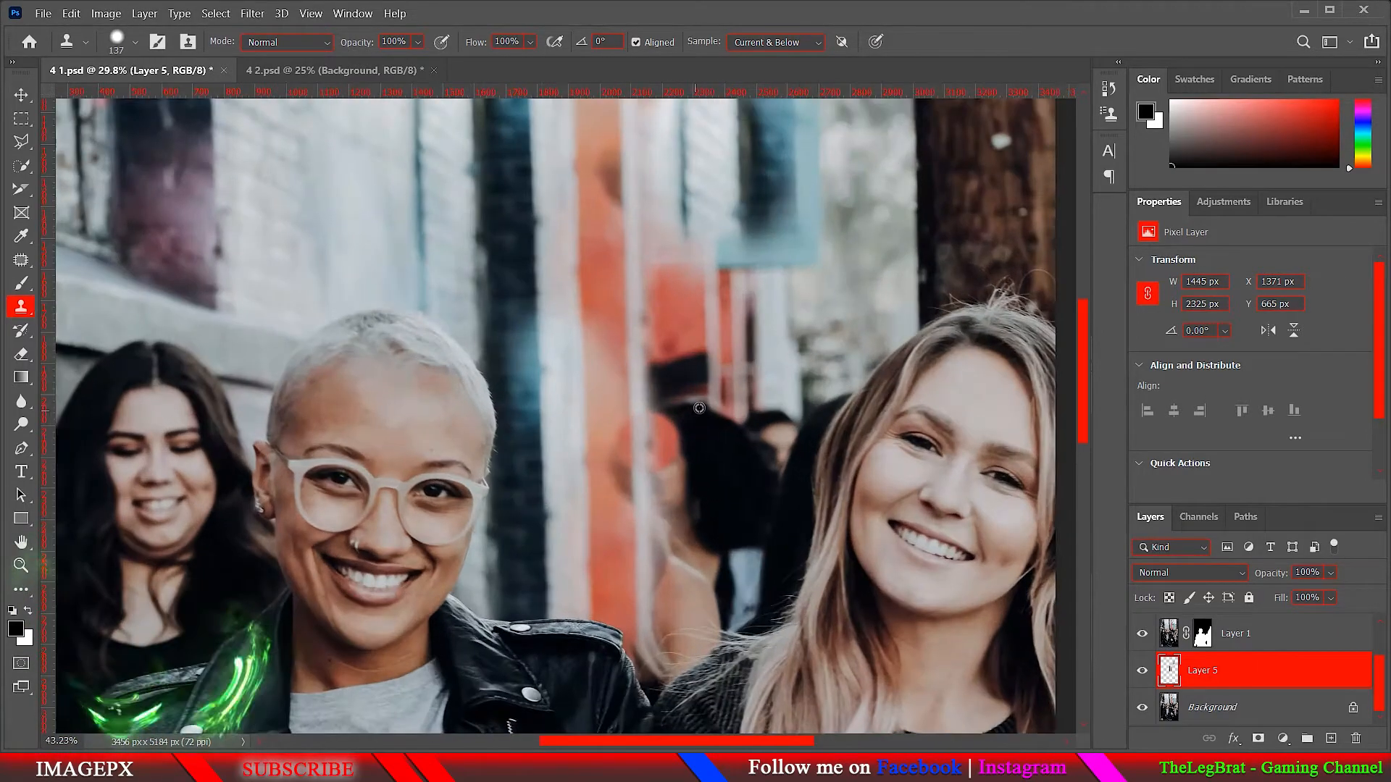
pyautogui.scroll(2, 663, 430)
pyautogui.moveTo(655, 319); pyautogui.dragTo(663, 80)
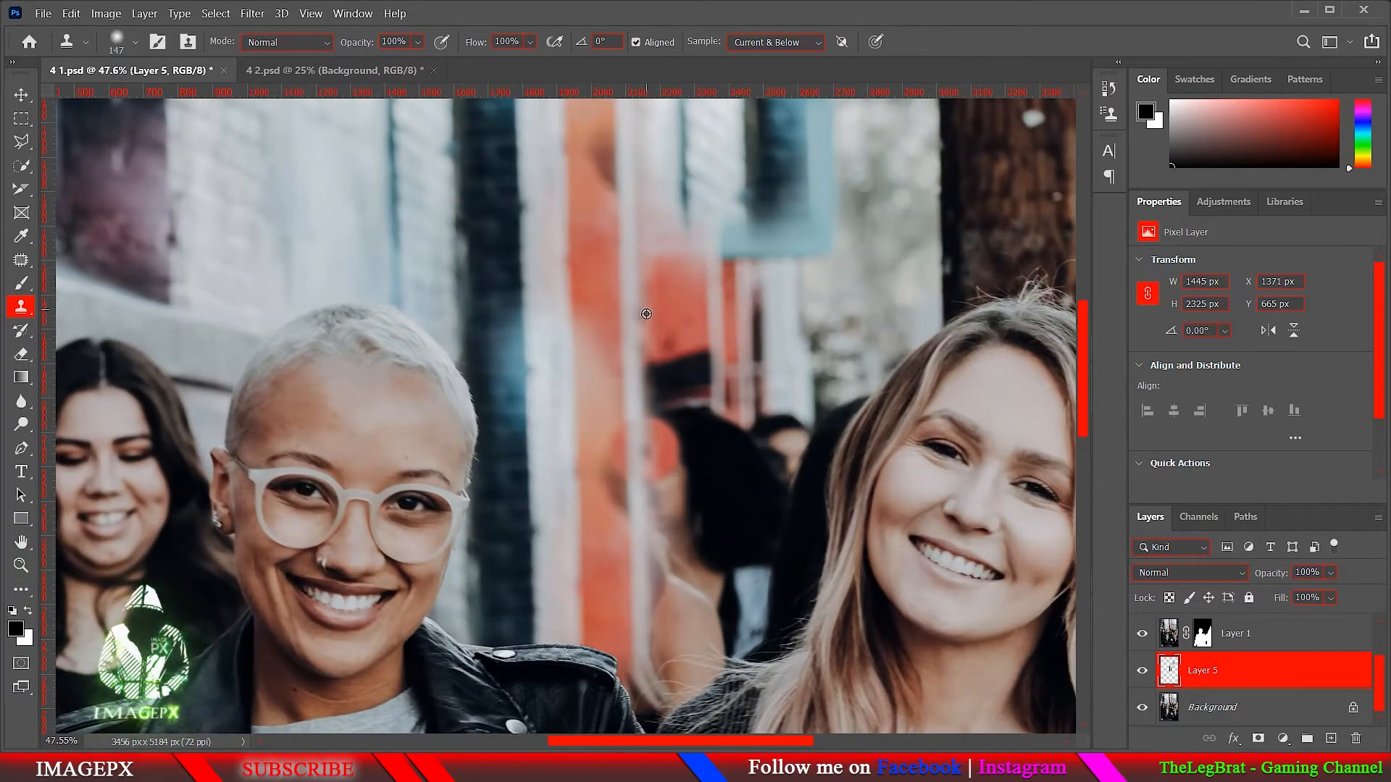
pyautogui.keyDown('alt'); pyautogui.click(649, 339); pyautogui.keyUp('alt')
pyautogui.moveTo(651, 433)
pyautogui.mouseDown()
pyautogui.moveTo(675, 444)
pyautogui.moveTo(663, 429)
pyautogui.moveTo(699, 422)
pyautogui.moveTo(694, 464)
pyautogui.moveTo(697, 419)
pyautogui.moveTo(674, 437)
pyautogui.mouseUp()
pyautogui.click(652, 428)
# Enlarge the clone brush to 323 px and extend the red panel with its black band down over the dark-haired background woman's body
pyautogui.scroll(-2, 682, 405)
pyautogui.moveTo(680, 314); pyautogui.dragTo(700, 314)
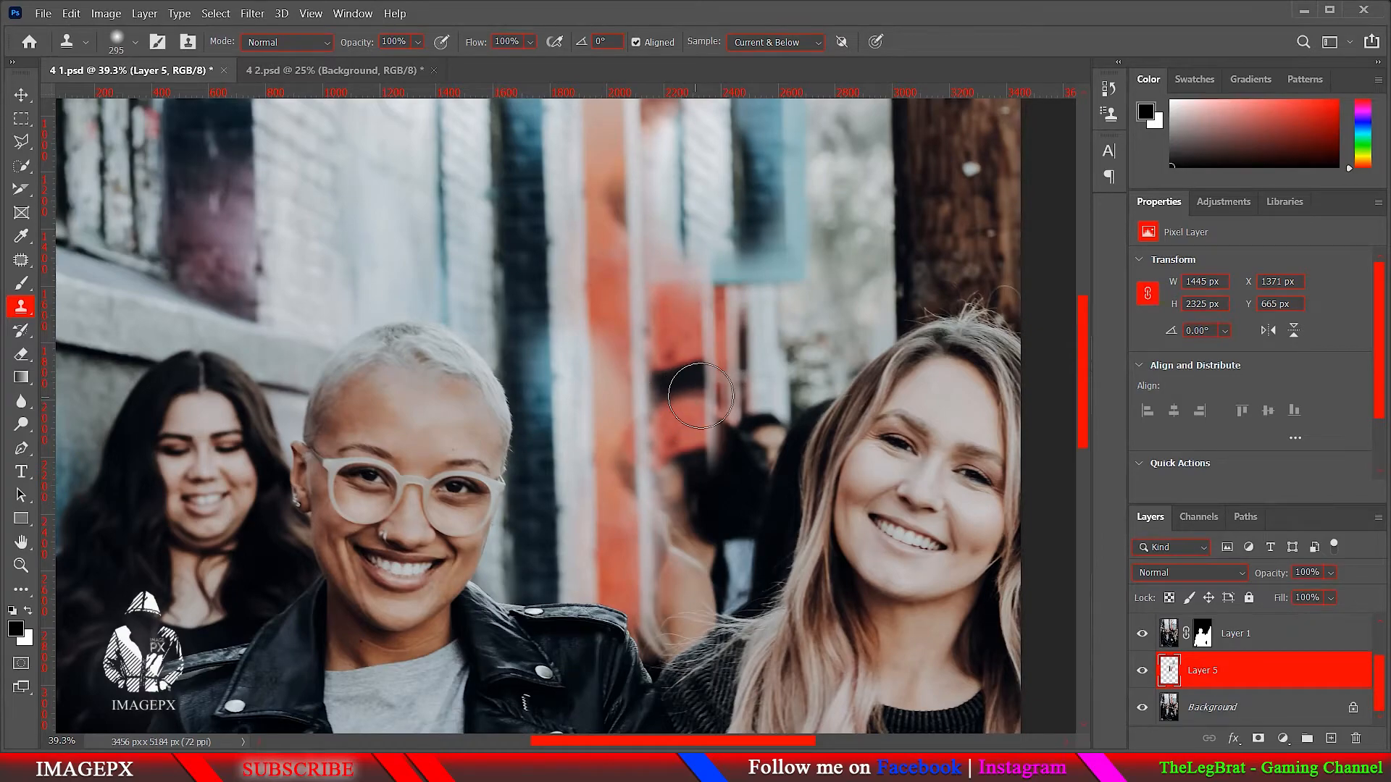
pyautogui.scroll(-1, 681, 428)
pyautogui.moveTo(678, 437); pyautogui.dragTo(678, 368)
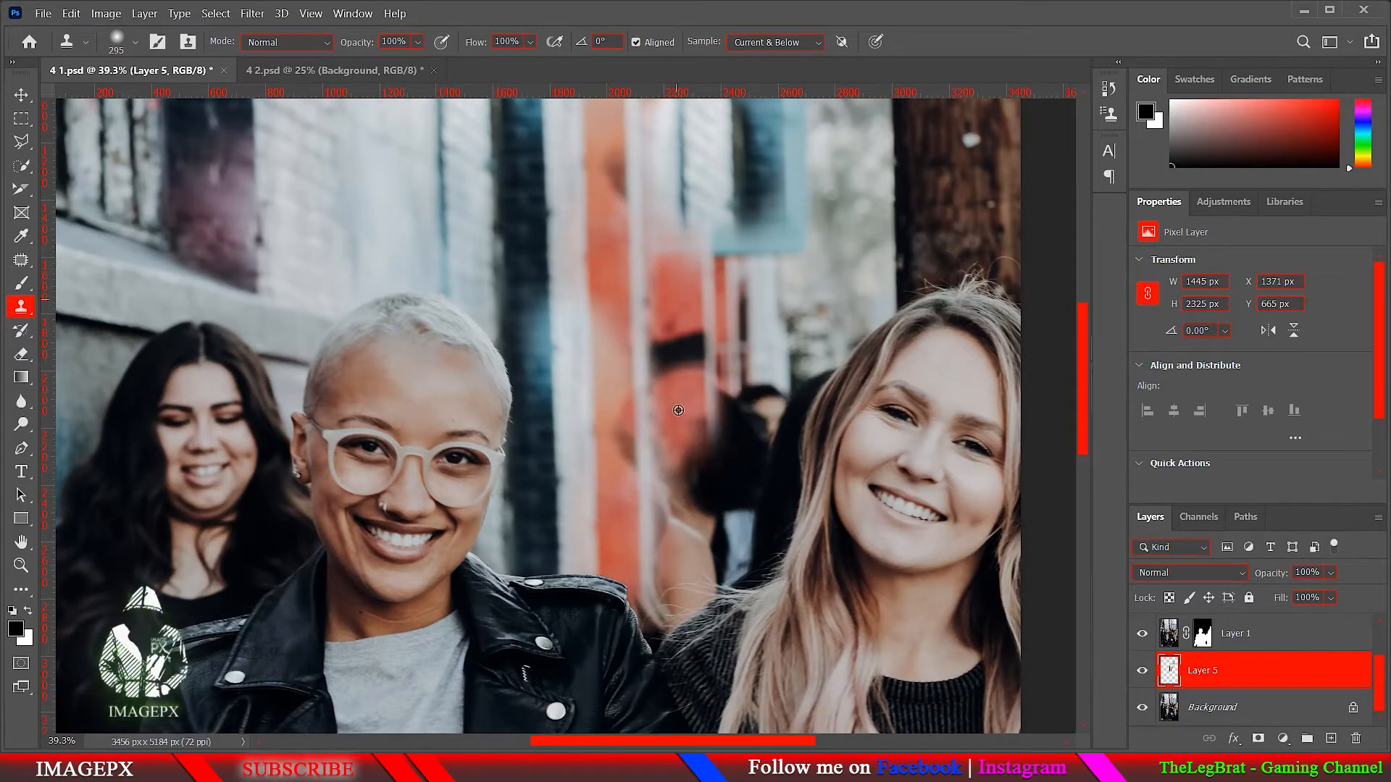
pyautogui.keyDown('alt'); pyautogui.click(680, 436); pyautogui.keyUp('alt')
pyautogui.moveTo(679, 435); pyautogui.dragTo(684, 503)
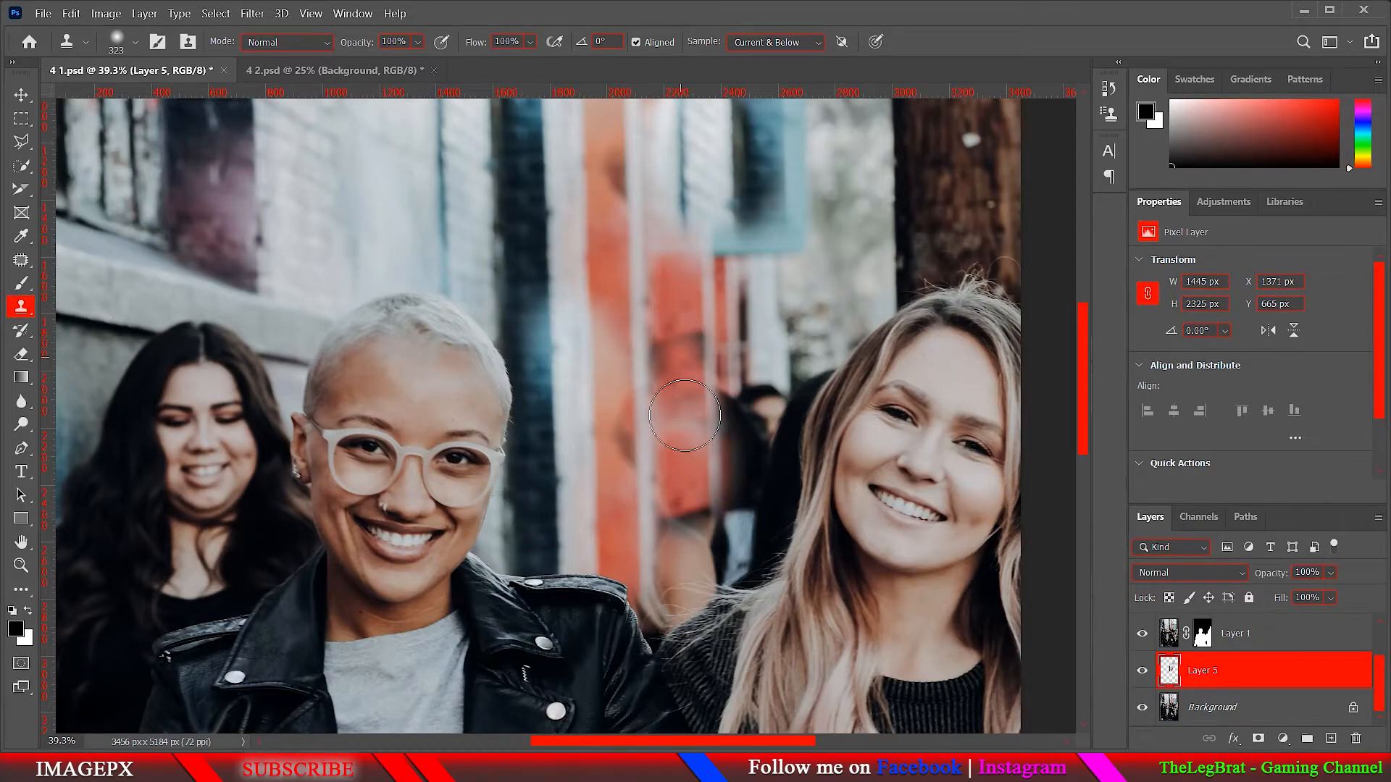
pyautogui.moveTo(683, 499)
pyautogui.mouseDown()
pyautogui.moveTo(683, 516)
pyautogui.moveTo(685, 464)
pyautogui.mouseUp()
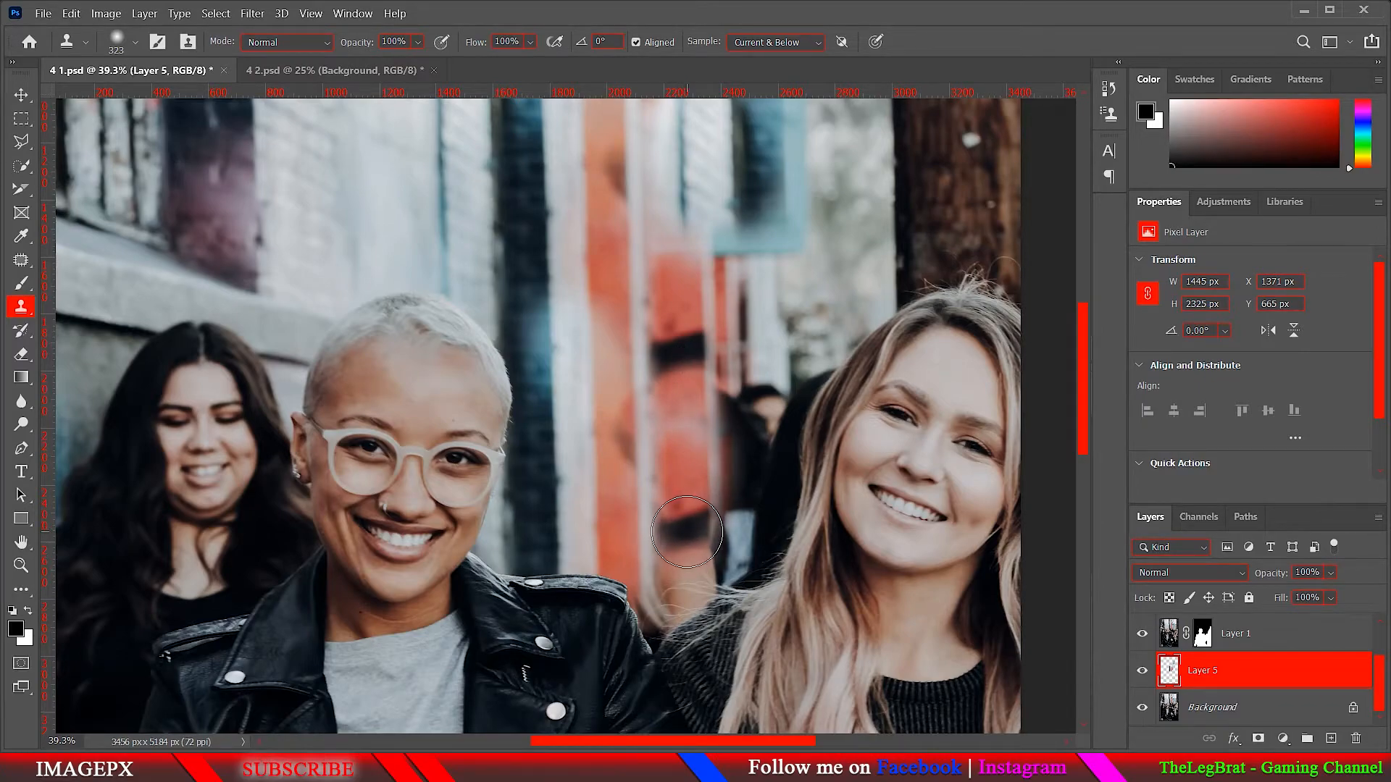
pyautogui.moveTo(687, 532)
pyautogui.mouseDown()
pyautogui.moveTo(689, 624)
pyautogui.moveTo(740, 645)
pyautogui.moveTo(712, 607)
pyautogui.moveTo(672, 602)
pyautogui.moveTo(719, 607)
pyautogui.moveTo(681, 612)
pyautogui.moveTo(731, 678)
pyautogui.moveTo(682, 620)
pyautogui.mouseUp()
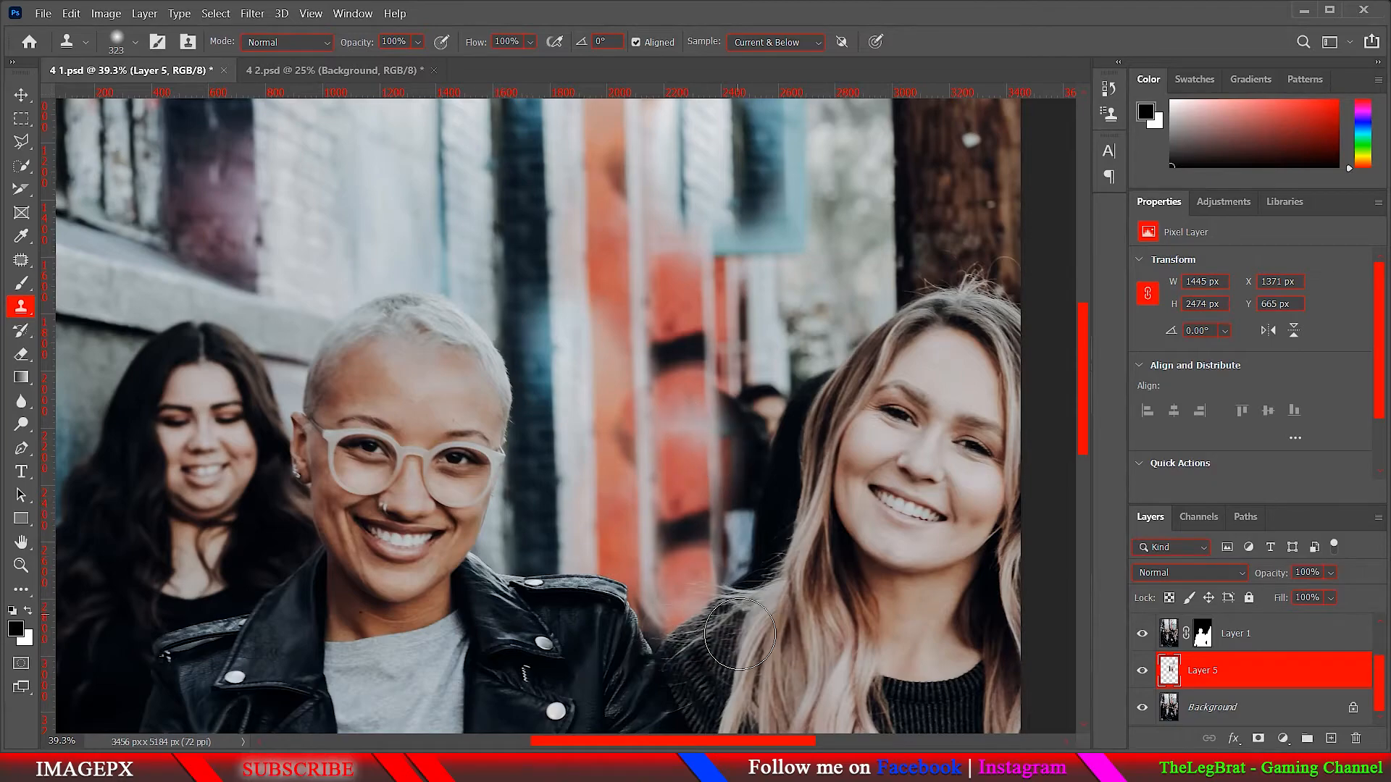
# Reduce the clone brush to 260 px and clone the white wall edge into the gap between the two front women's shoulders
pyautogui.scroll(-2, 739, 634)
pyautogui.scroll(3, 672, 595)
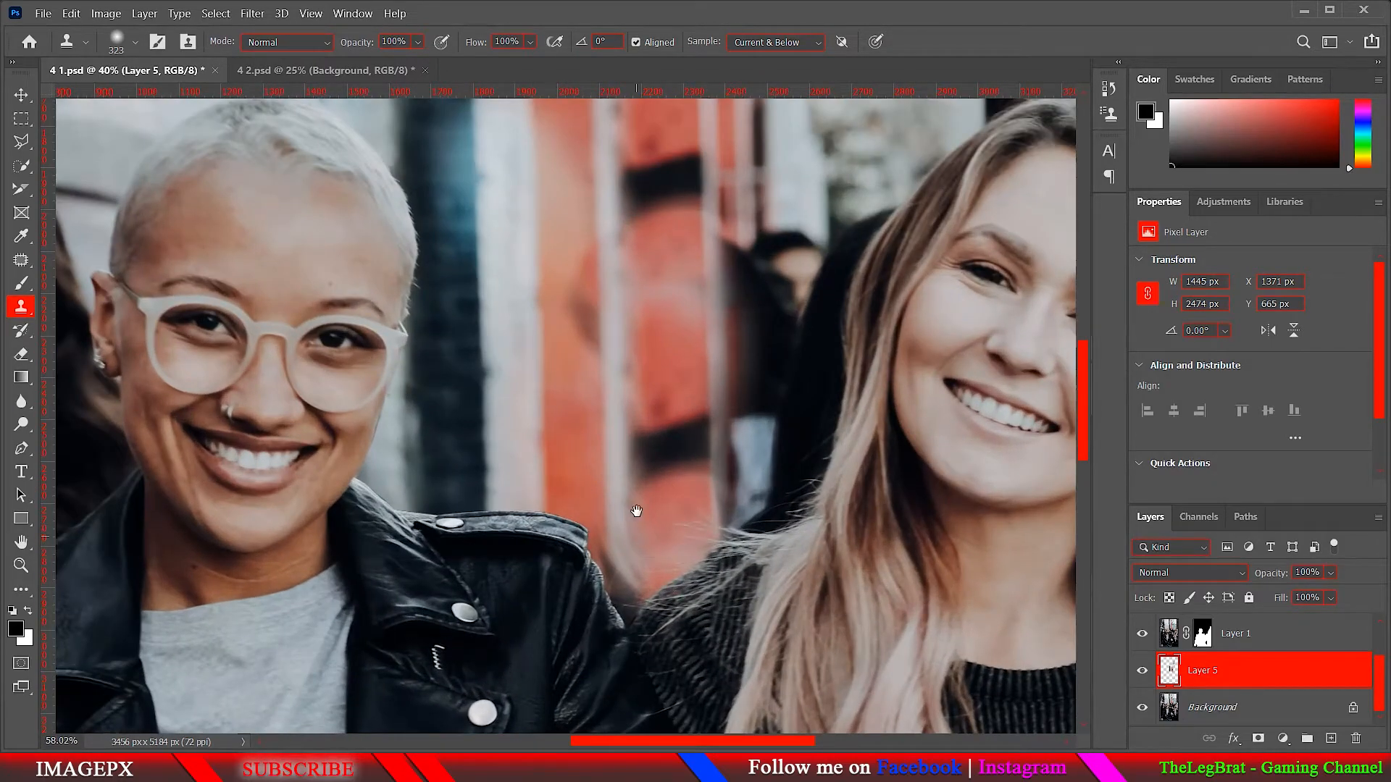
pyautogui.moveTo(636, 511); pyautogui.dragTo(628, 437)
pyautogui.moveTo(631, 318); pyautogui.dragTo(603, 319)
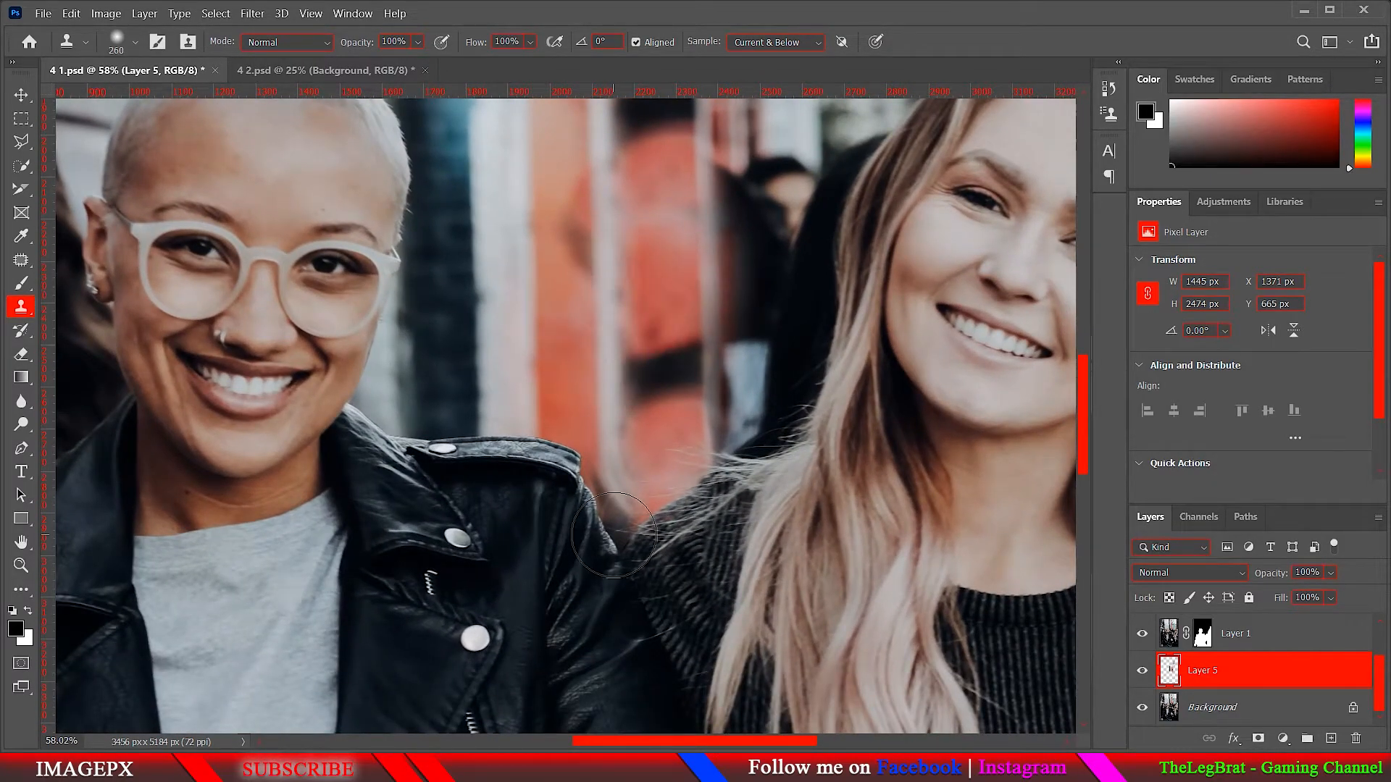
pyautogui.moveTo(613, 536)
pyautogui.mouseDown()
pyautogui.moveTo(616, 481)
pyautogui.moveTo(624, 572)
pyautogui.mouseUp()
pyautogui.scroll(-3, 642, 516)
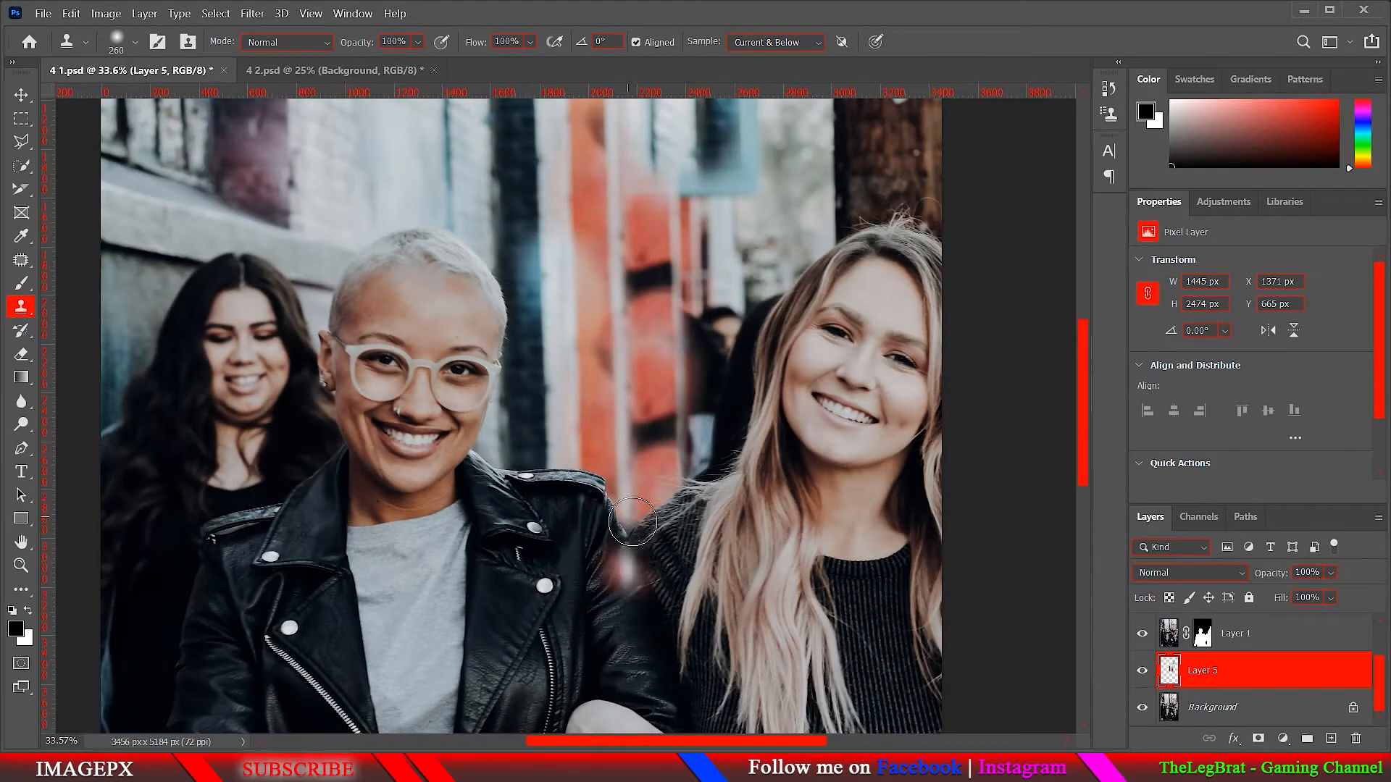
pyautogui.hotkey('ctrl', 'z')
pyautogui.scroll(2, 634, 578)
pyautogui.scroll(-3, 643, 551)
pyautogui.scroll(4, 643, 552)
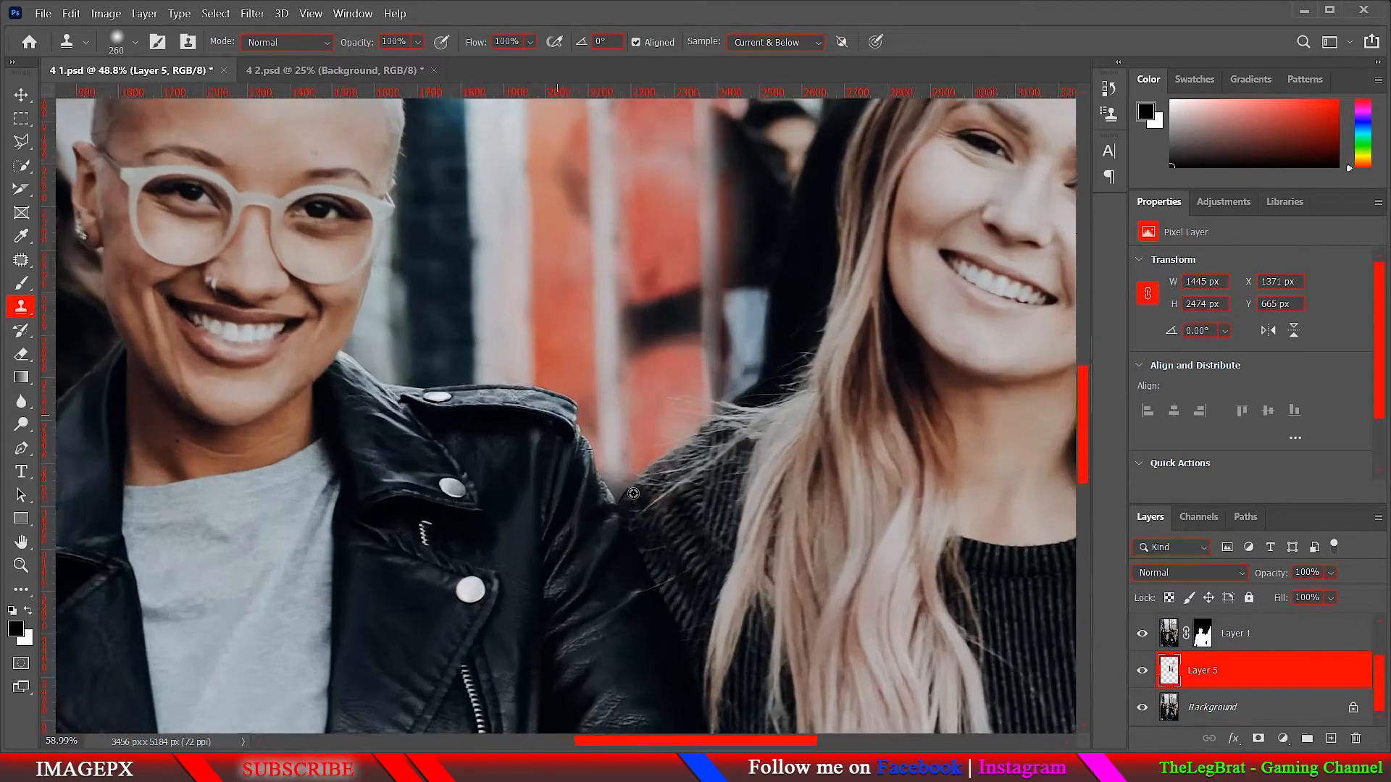
pyautogui.moveTo(615, 491); pyautogui.dragTo(614, 497)
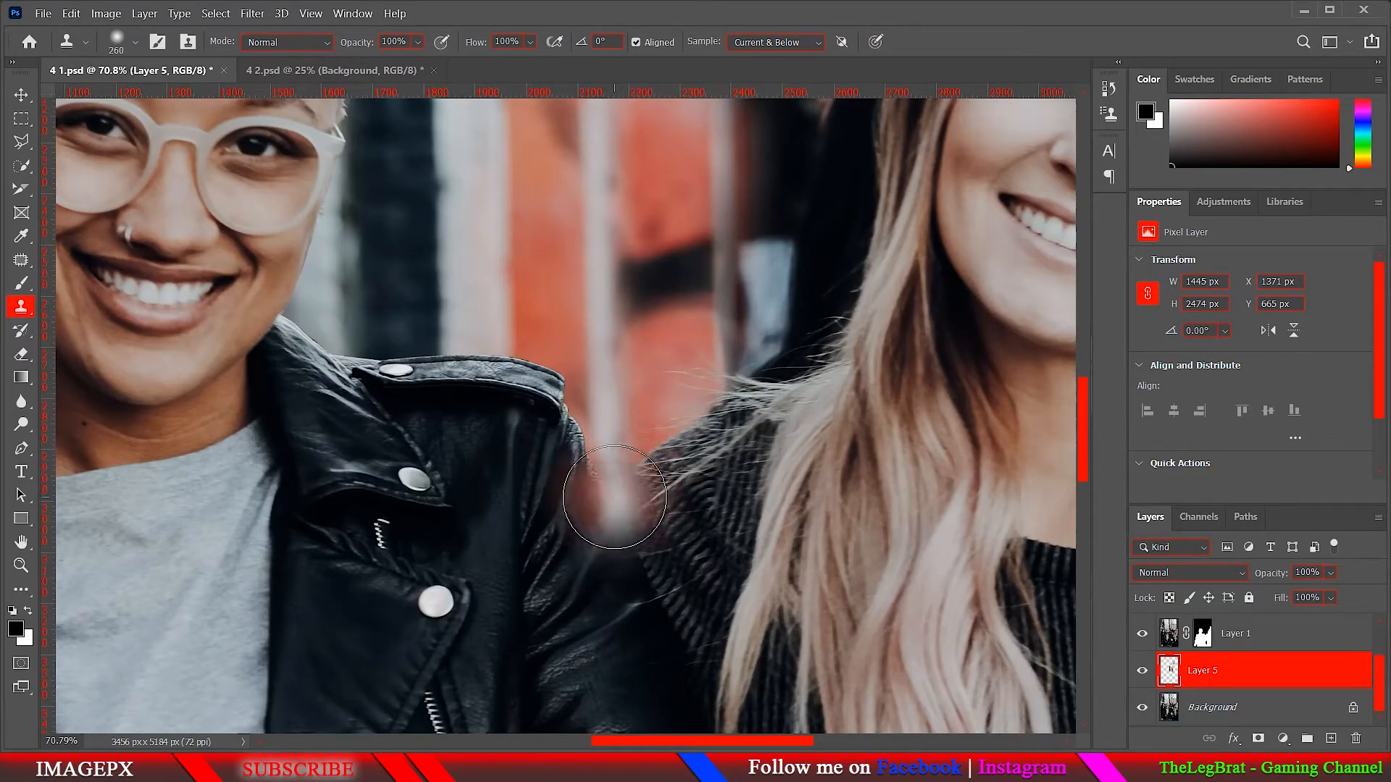
pyautogui.click(612, 497)
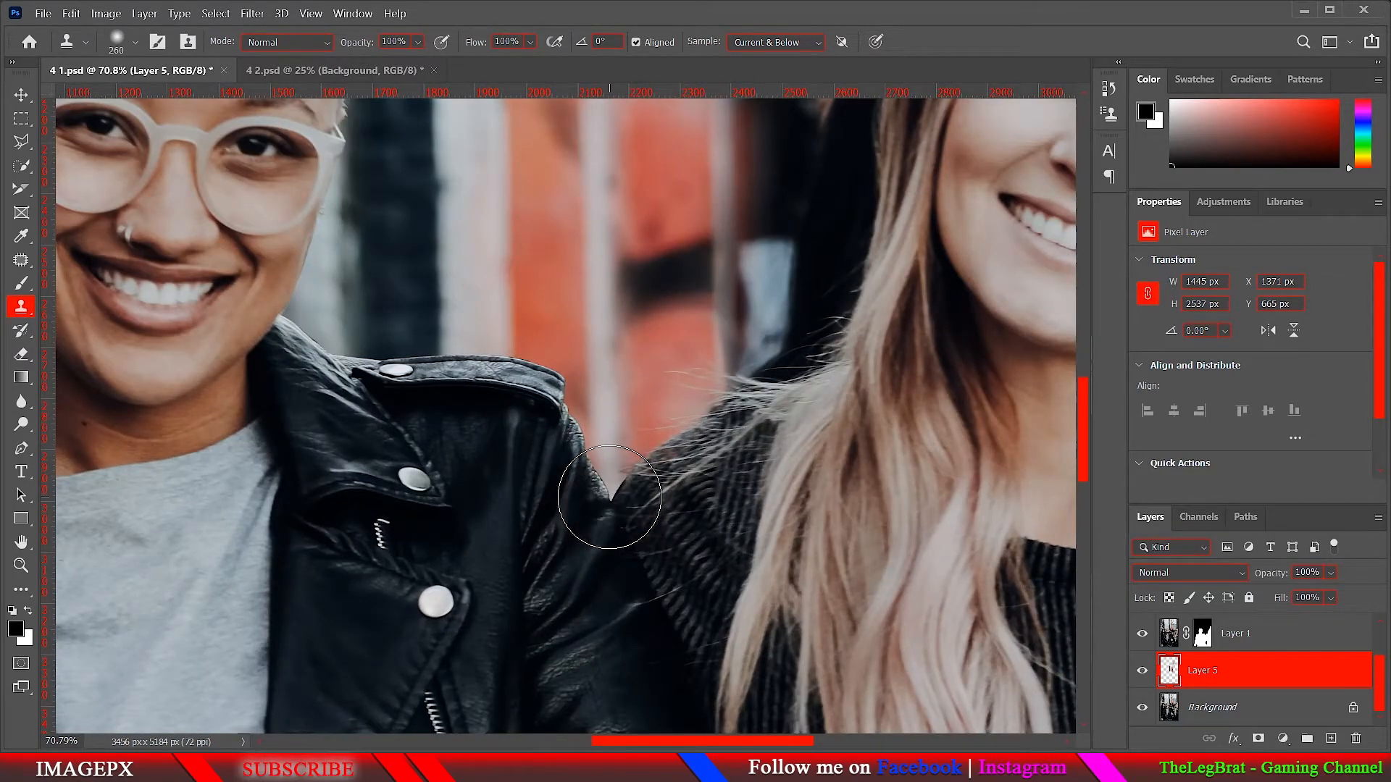
# Compare the retouched photo with the original by showing only the Background layer and restoring all layers
pyautogui.scroll(-2, 642, 566)
pyautogui.scroll(-3, 641, 566)
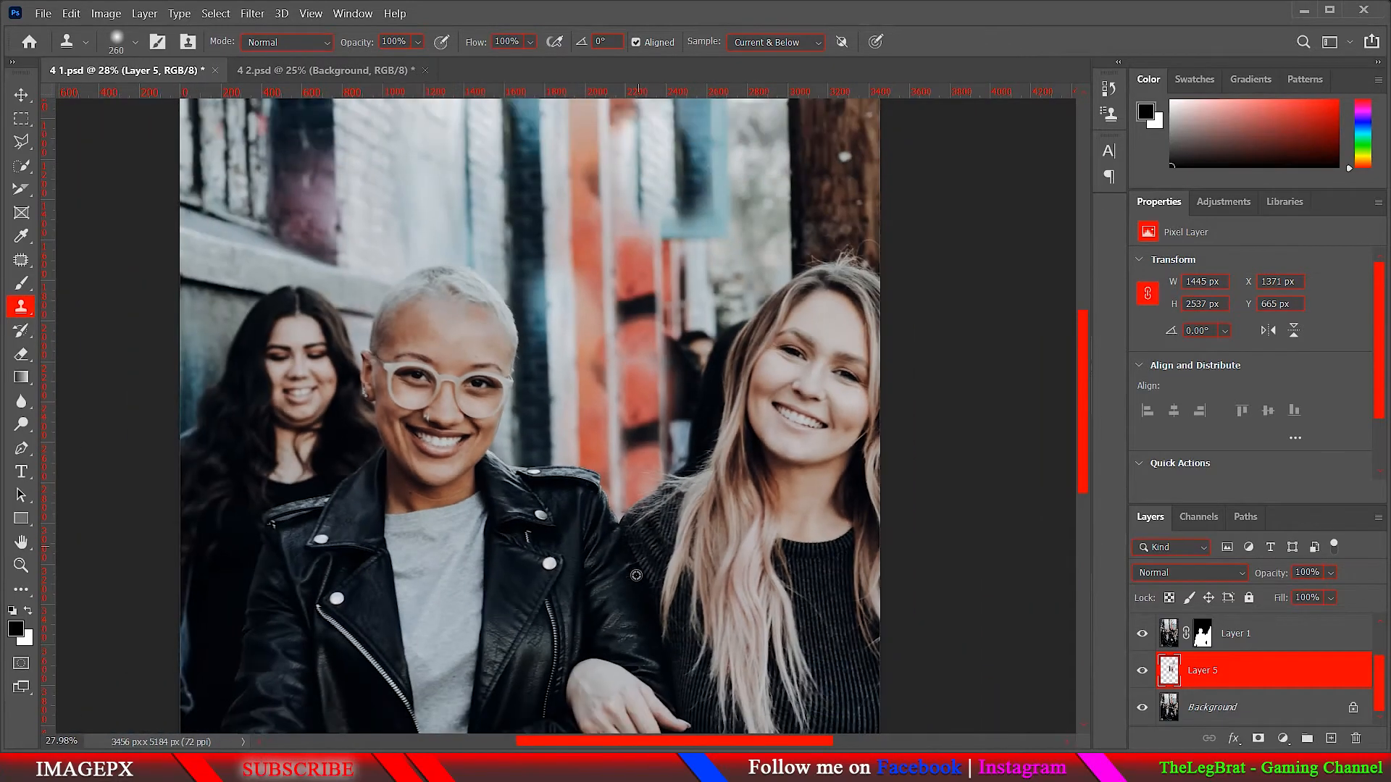
pyautogui.scroll(-2, 674, 686)
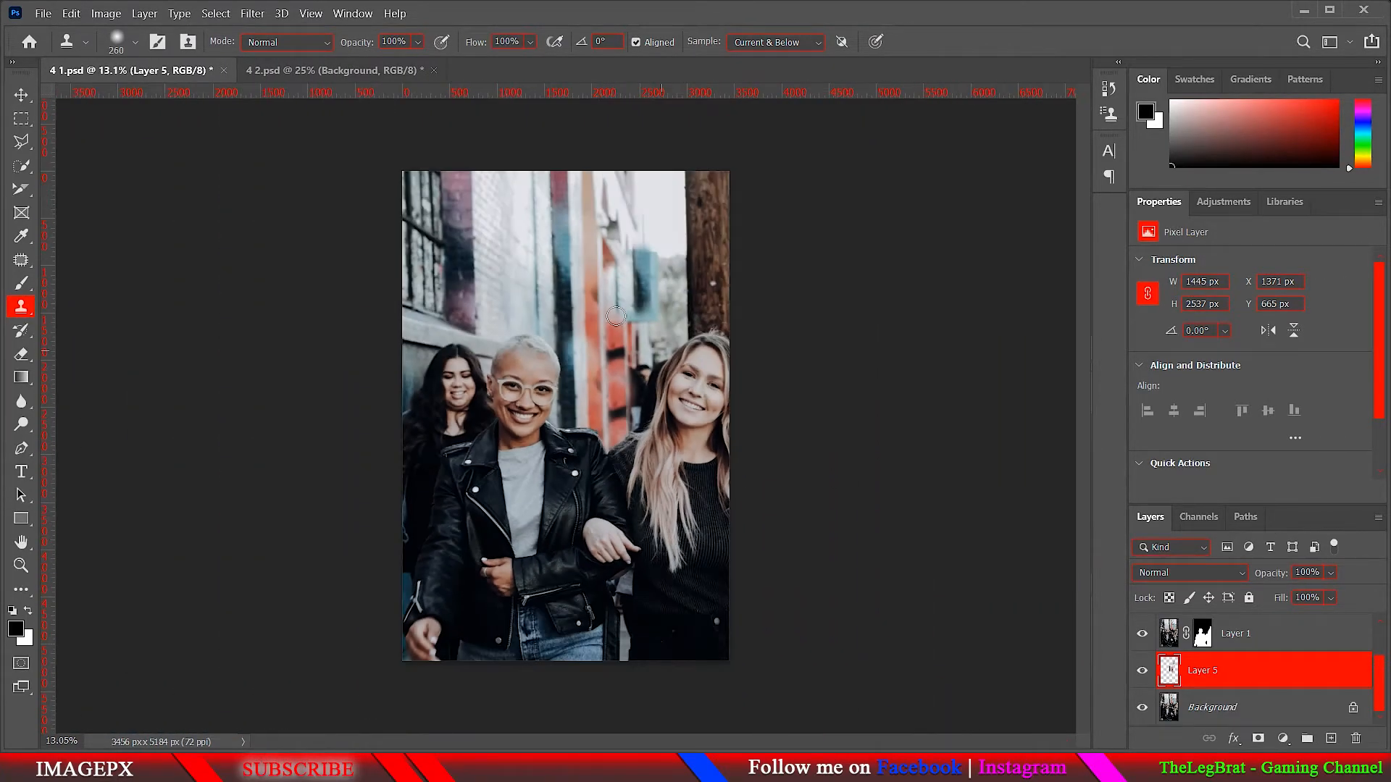
pyautogui.scroll(5, 631, 355)
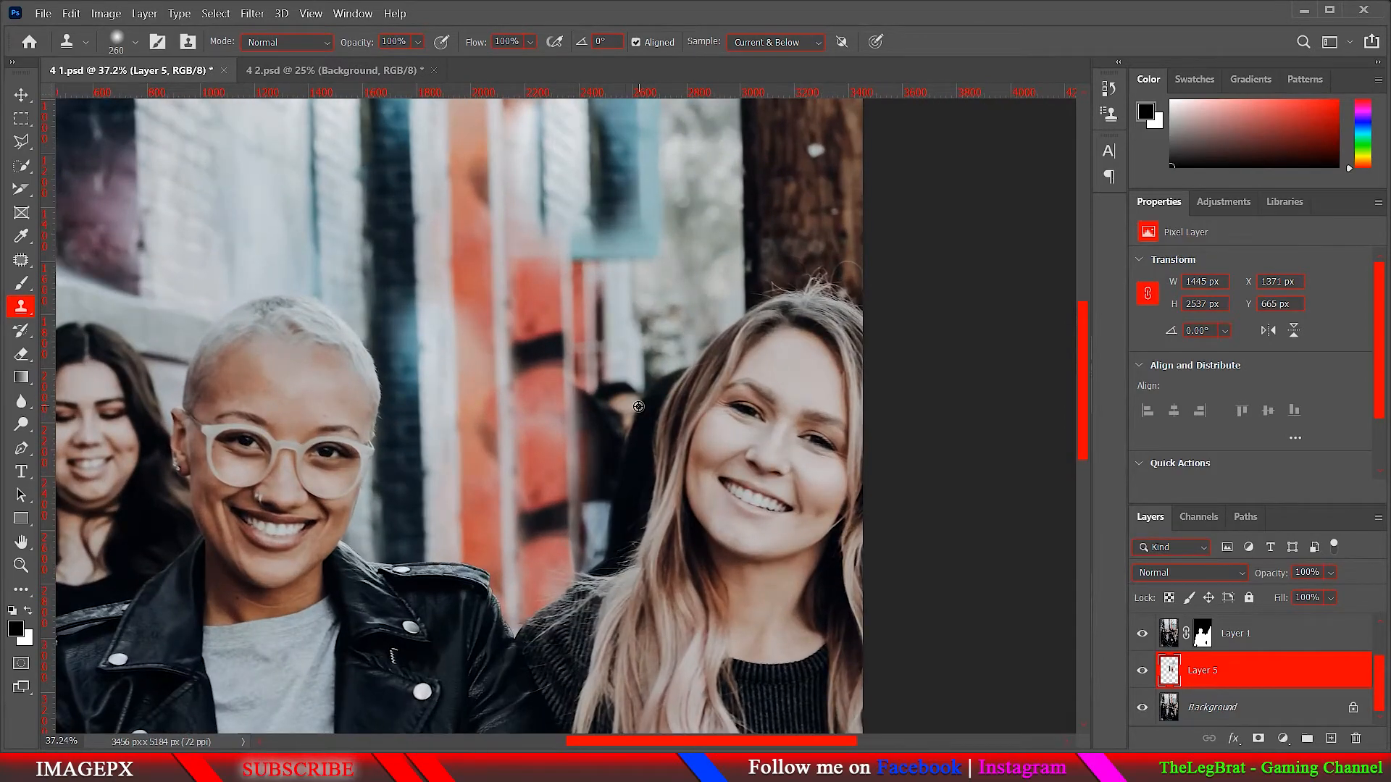
pyautogui.scroll(-2, 639, 408)
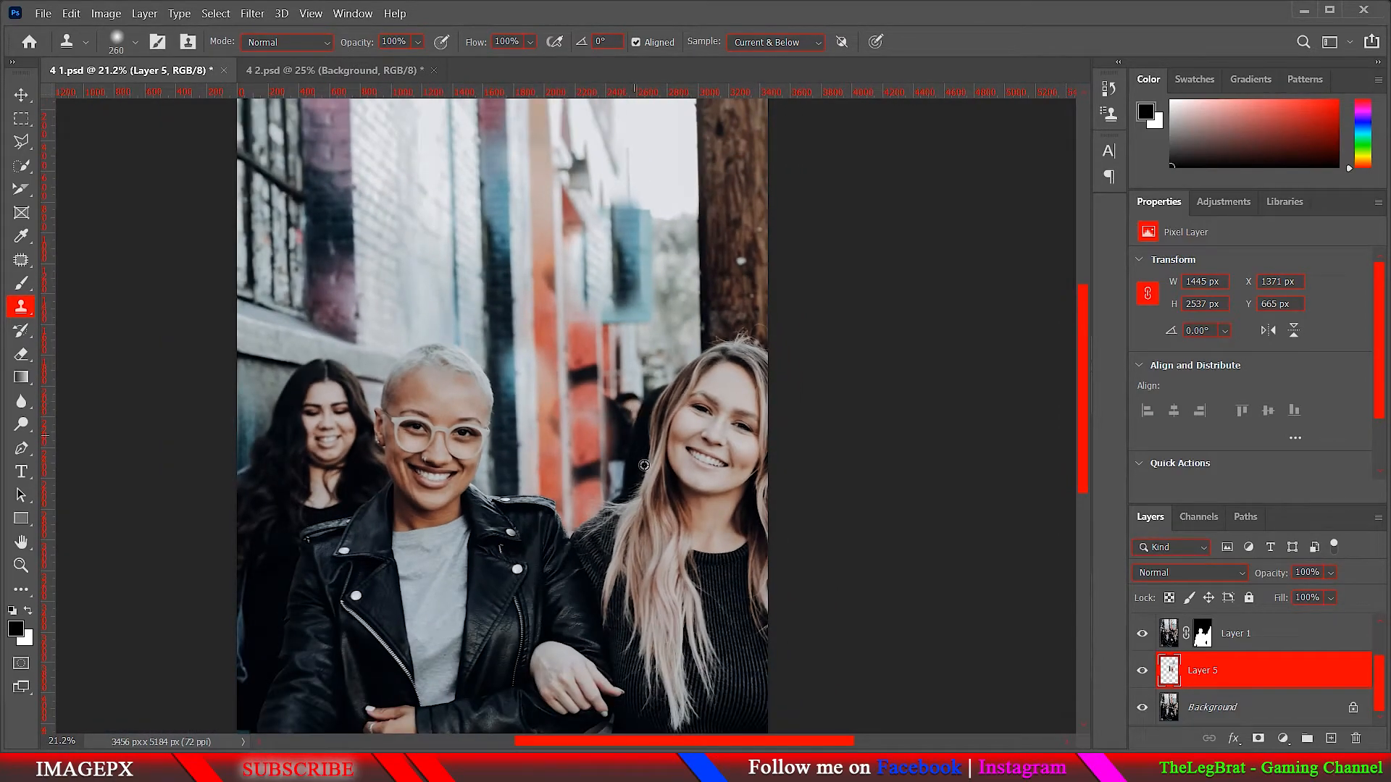
pyautogui.scroll(-1, 643, 465)
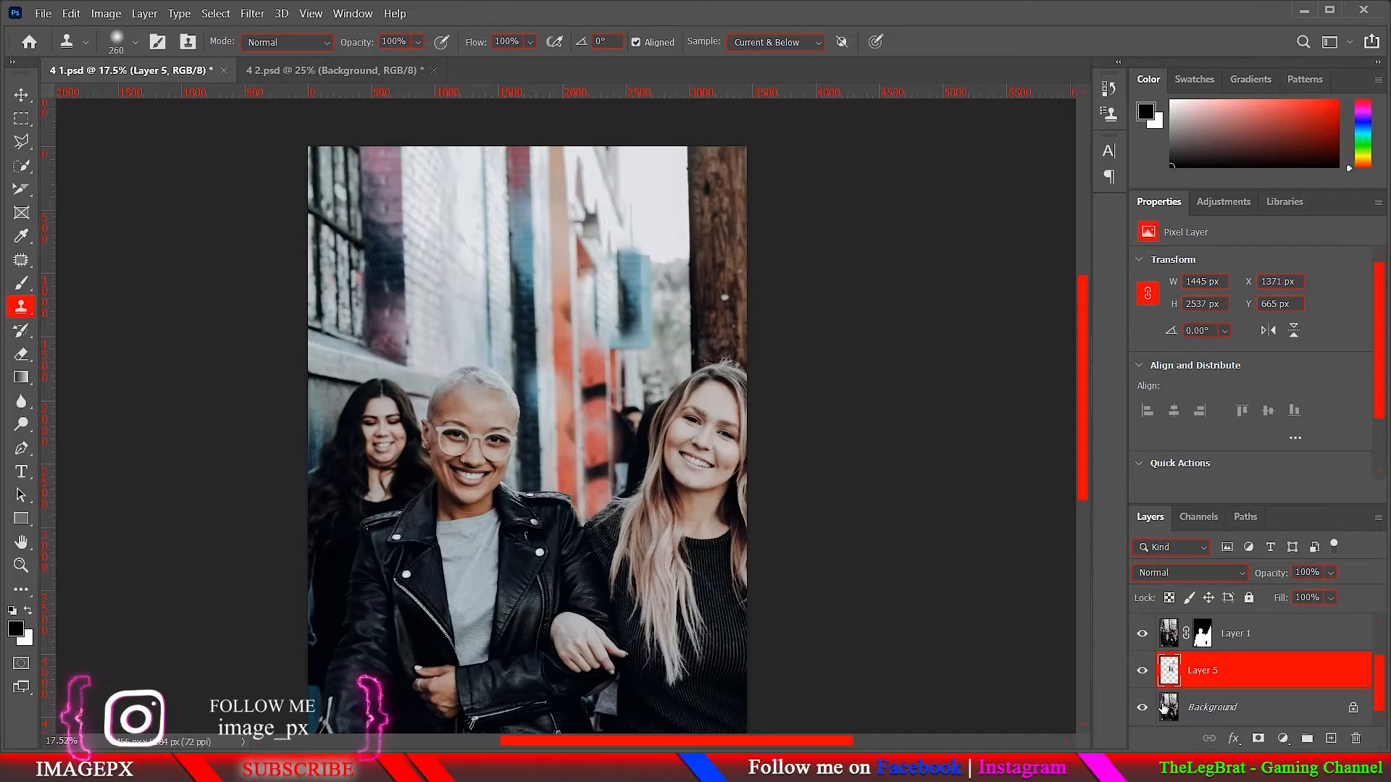
pyautogui.keyDown('alt'); pyautogui.click(1142, 709); pyautogui.keyUp('alt')
pyautogui.keyDown('alt'); pyautogui.click(1142, 708); pyautogui.keyUp('alt')
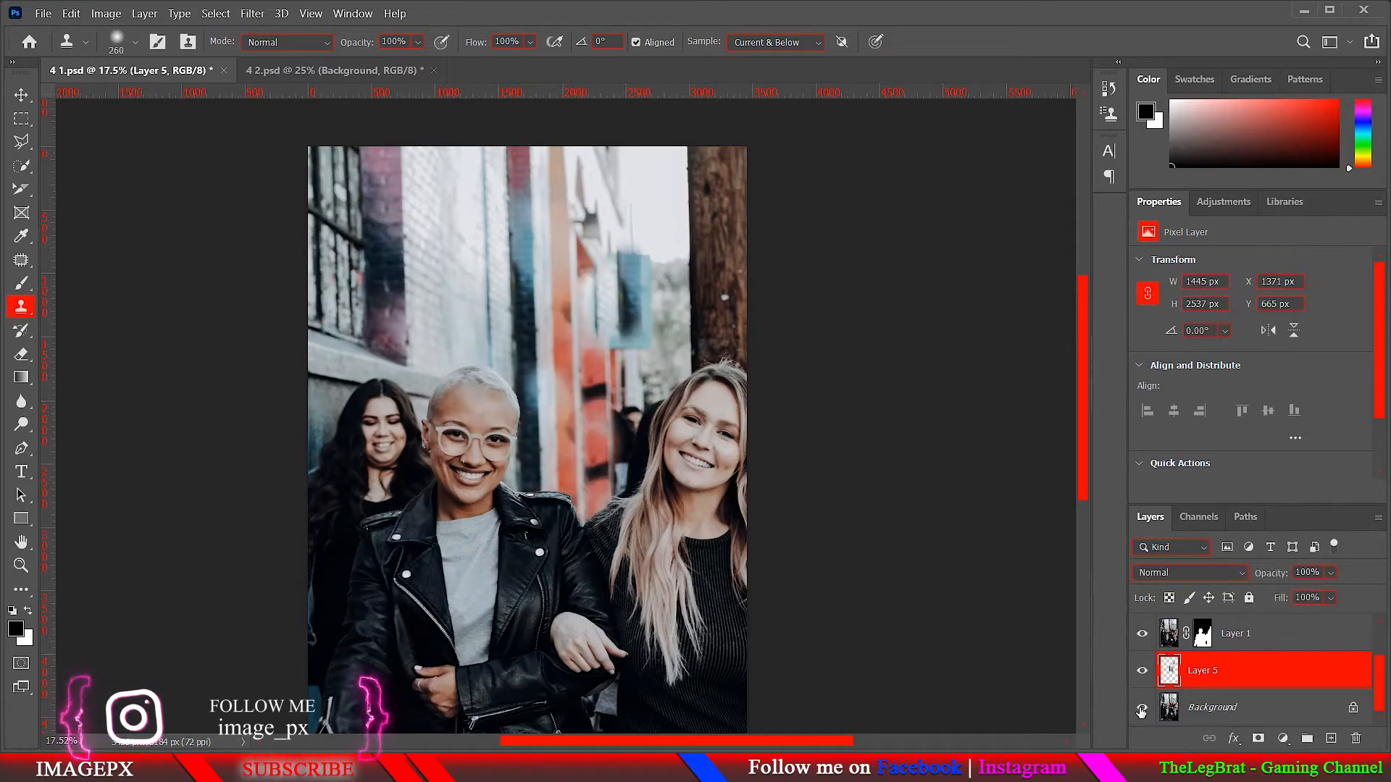
pyautogui.keyDown('alt'); pyautogui.click(1142, 708); pyautogui.keyUp('alt')
pyautogui.keyDown('alt'); pyautogui.click(1143, 708); pyautogui.keyUp('alt')
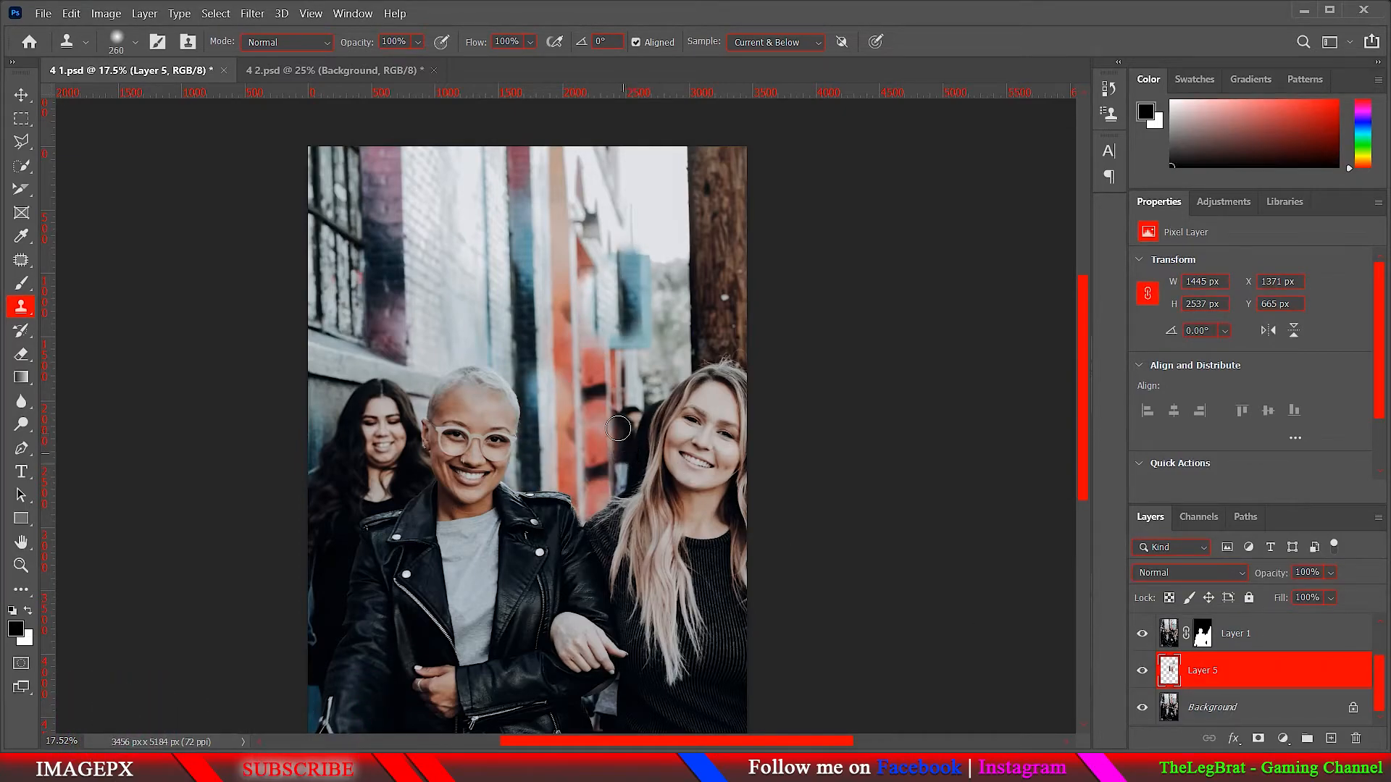
# Toggle between the Background layer alone and the full layer stack to check the cloned wall, leaving all layers visible
pyautogui.keyDown('alt'); pyautogui.click(1142, 708); pyautogui.keyUp('alt')
pyautogui.keyDown('alt'); pyautogui.click(1143, 708); pyautogui.keyUp('alt')
pyautogui.keyDown('alt'); pyautogui.click(1142, 708); pyautogui.keyUp('alt')
pyautogui.keyDown('alt'); pyautogui.click(1143, 709); pyautogui.keyUp('alt')
pyautogui.keyDown('alt'); pyautogui.click(1142, 708); pyautogui.keyUp('alt')
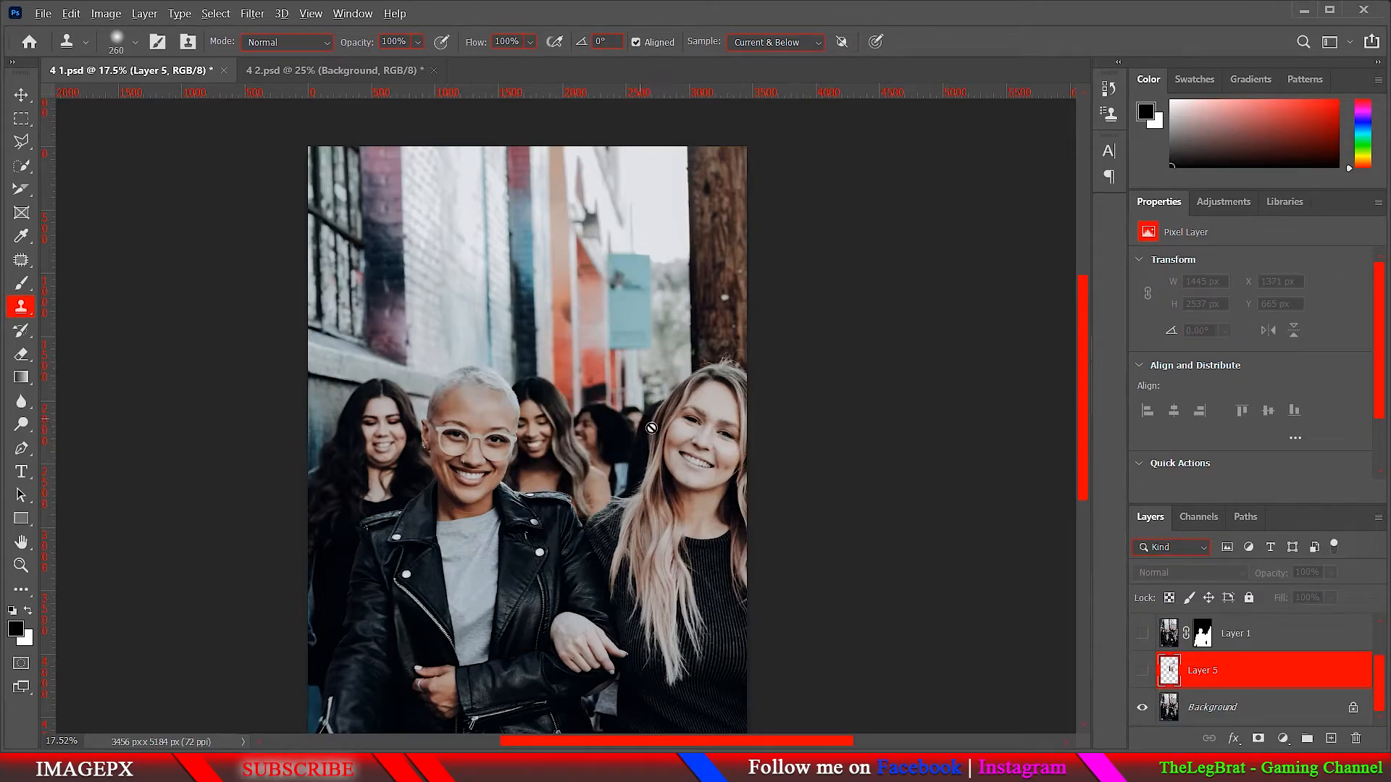
pyautogui.scroll(3, 652, 428)
pyautogui.moveTo(1143, 671); pyautogui.dragTo(1142, 634)
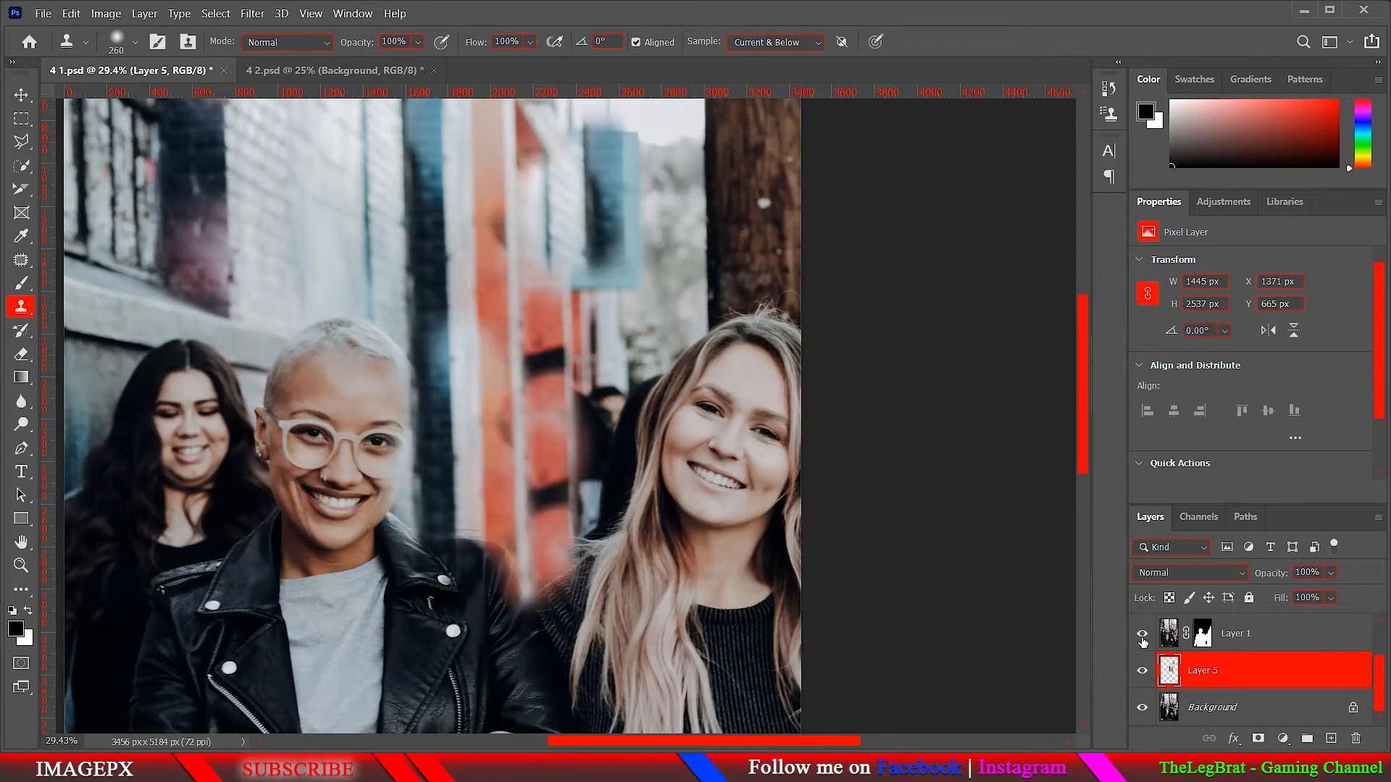
# Clone the pale wall and foliage over the remaining background heads beside the blonde woman's hair, down to her shoulder
pyautogui.scroll(2, 618, 344)
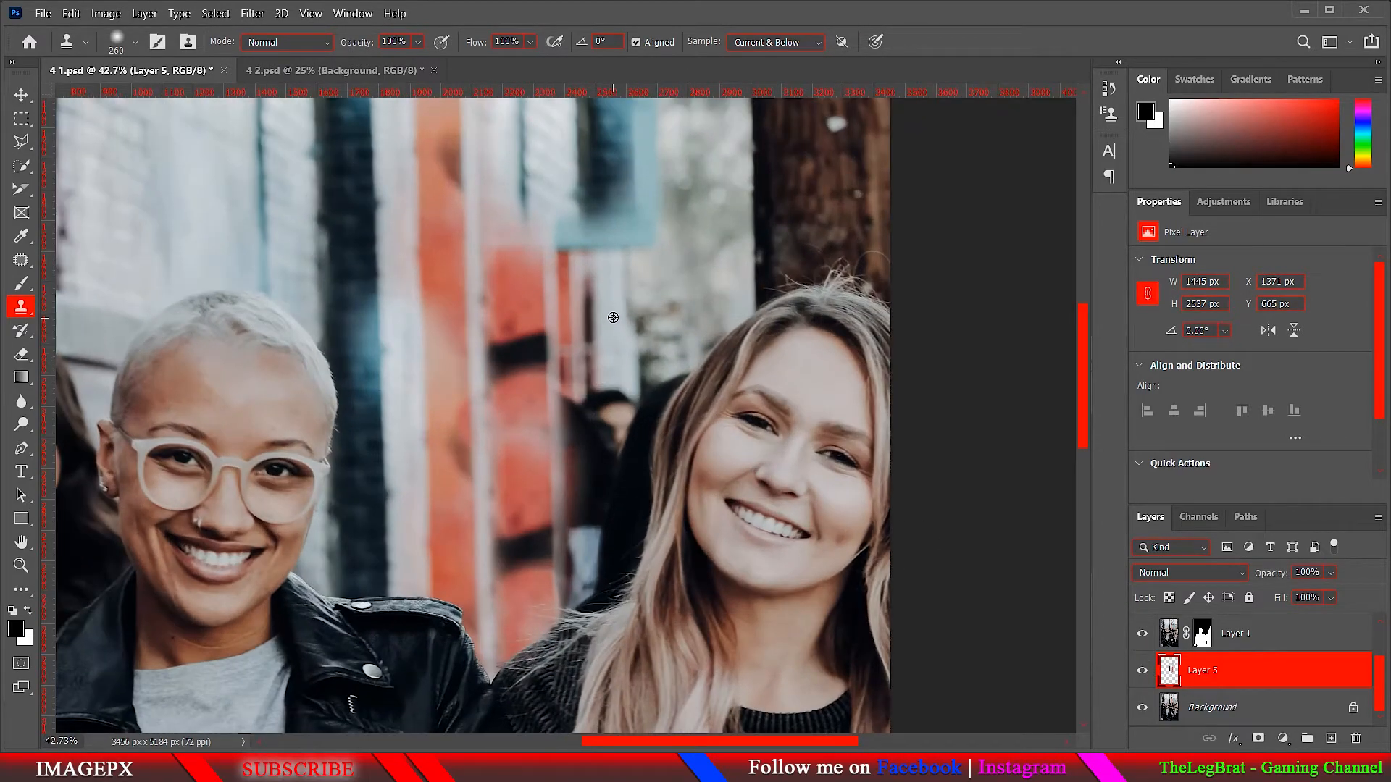
pyautogui.moveTo(614, 387)
pyautogui.mouseDown()
pyautogui.moveTo(618, 500)
pyautogui.moveTo(640, 428)
pyautogui.moveTo(707, 370)
pyautogui.moveTo(692, 394)
pyautogui.mouseUp()
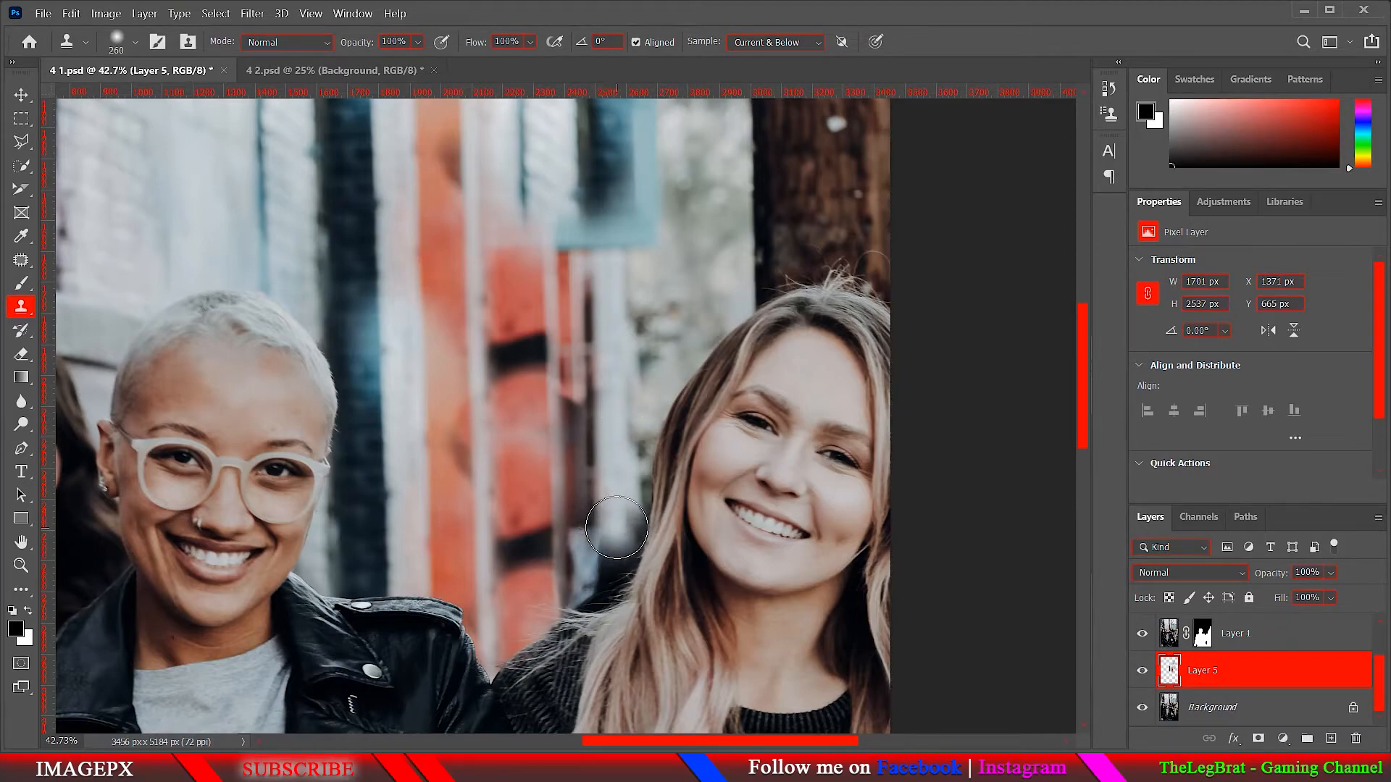
pyautogui.moveTo(616, 531)
pyautogui.mouseDown()
pyautogui.moveTo(617, 582)
pyautogui.moveTo(632, 545)
pyautogui.moveTo(607, 589)
pyautogui.moveTo(620, 599)
pyautogui.mouseUp()
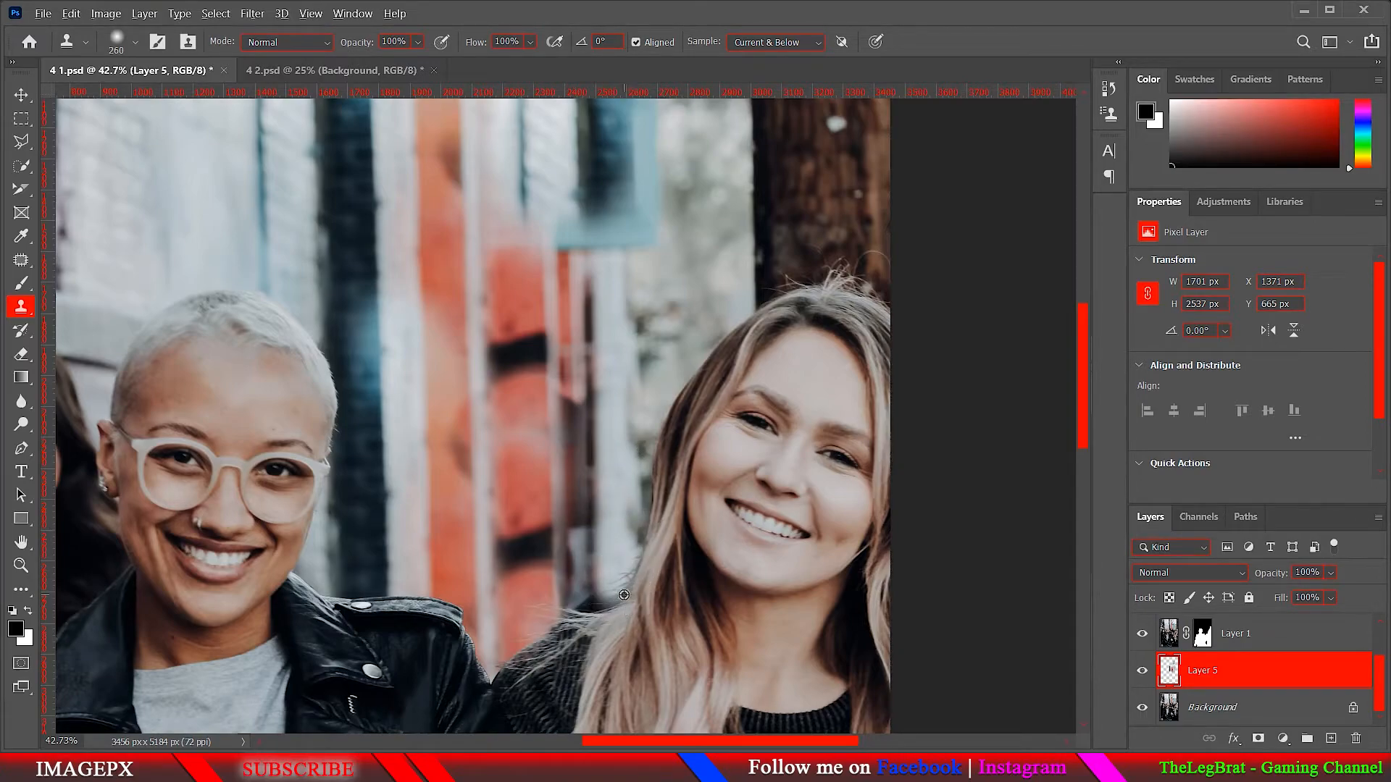
# Clone the dark stripe beside the red panel down to the blonde woman's shoulder and save the document
pyautogui.scroll(1, 623, 595)
pyautogui.moveTo(612, 494); pyautogui.dragTo(599, 424)
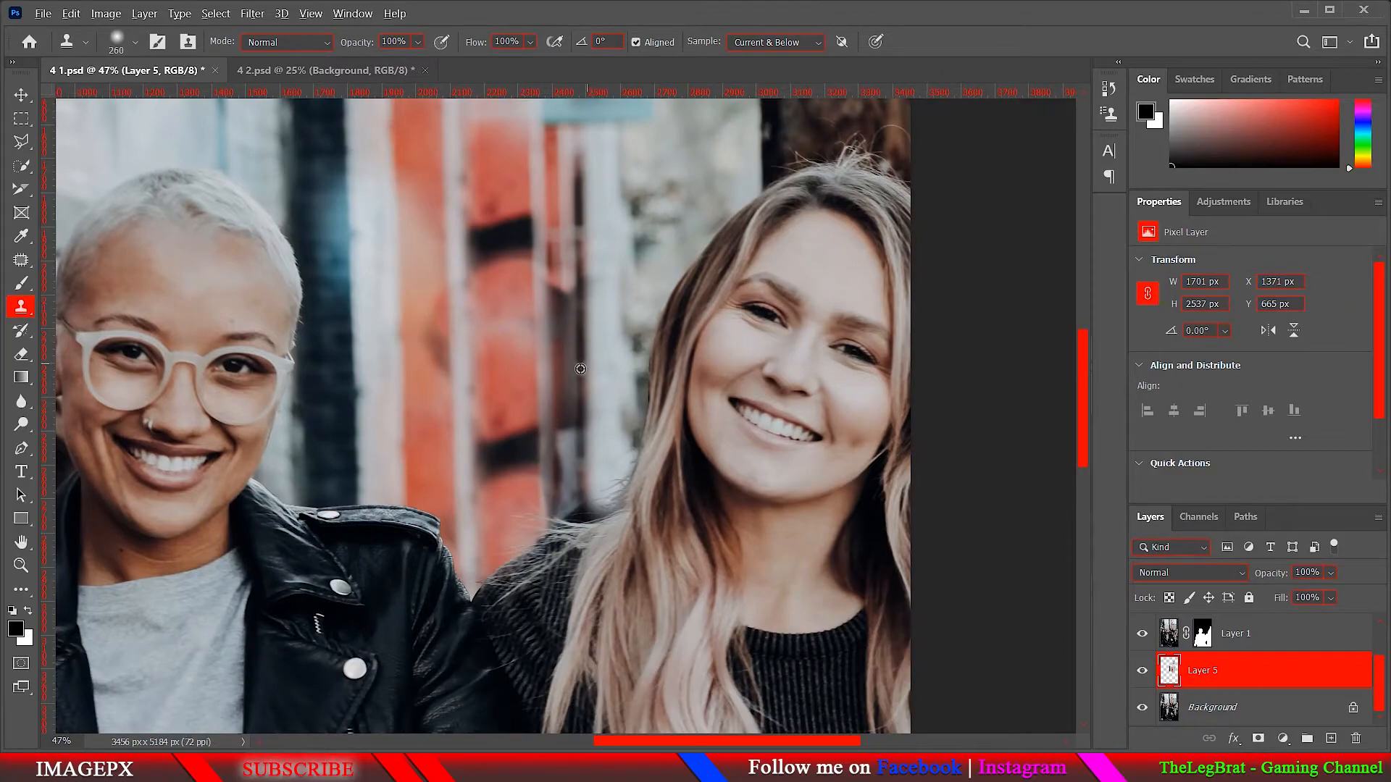
pyautogui.keyDown('alt'); pyautogui.click(571, 368); pyautogui.keyUp('alt')
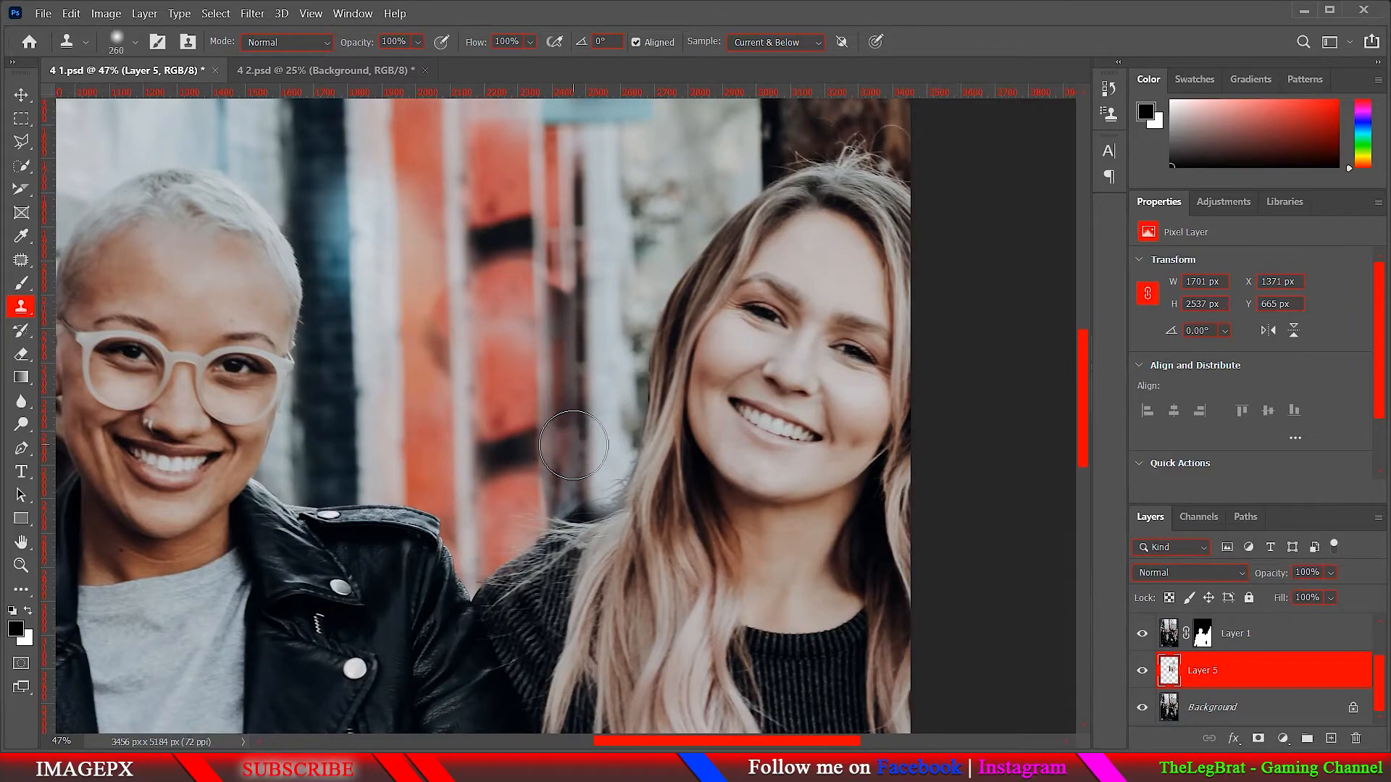
pyautogui.click(574, 462)
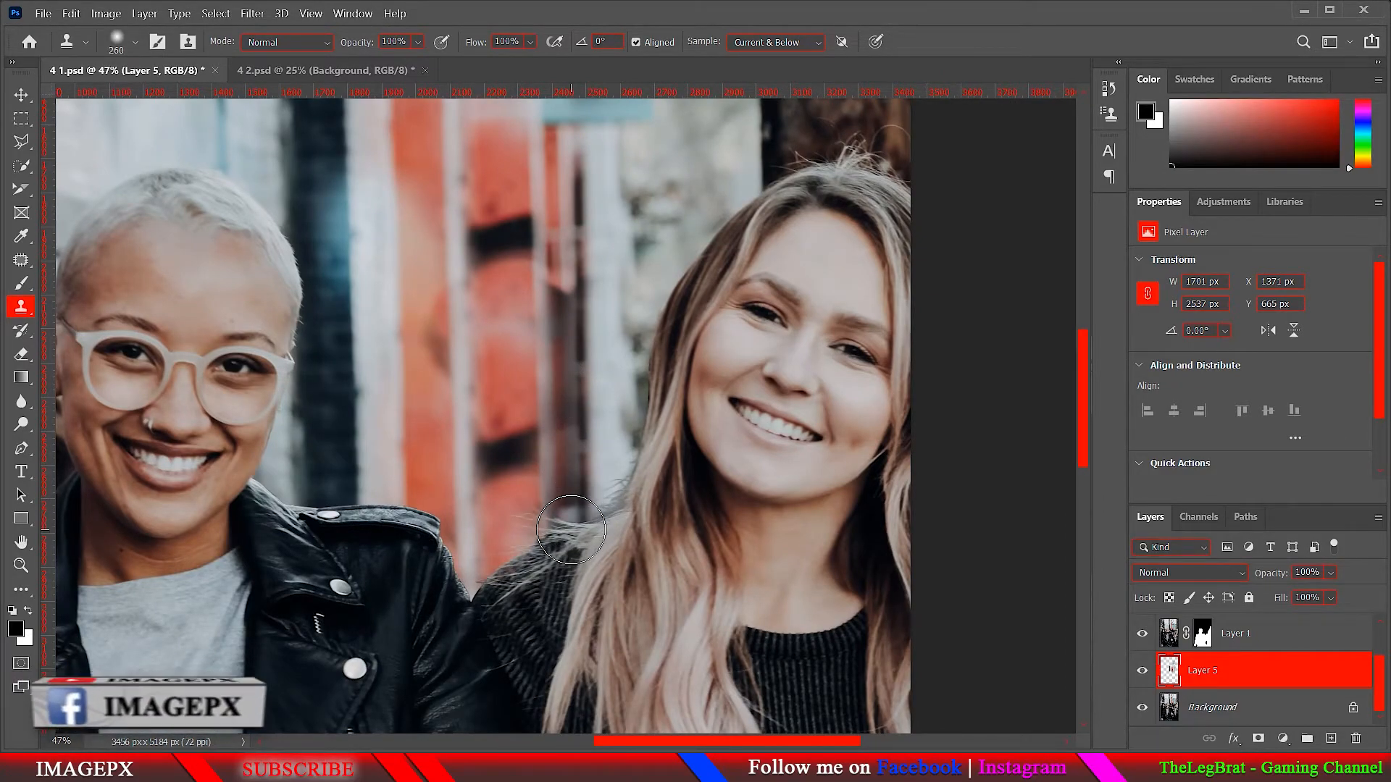
pyautogui.scroll(-5, 584, 539)
pyautogui.scroll(-2, 584, 539)
pyautogui.hotkey('ctrl', 's')
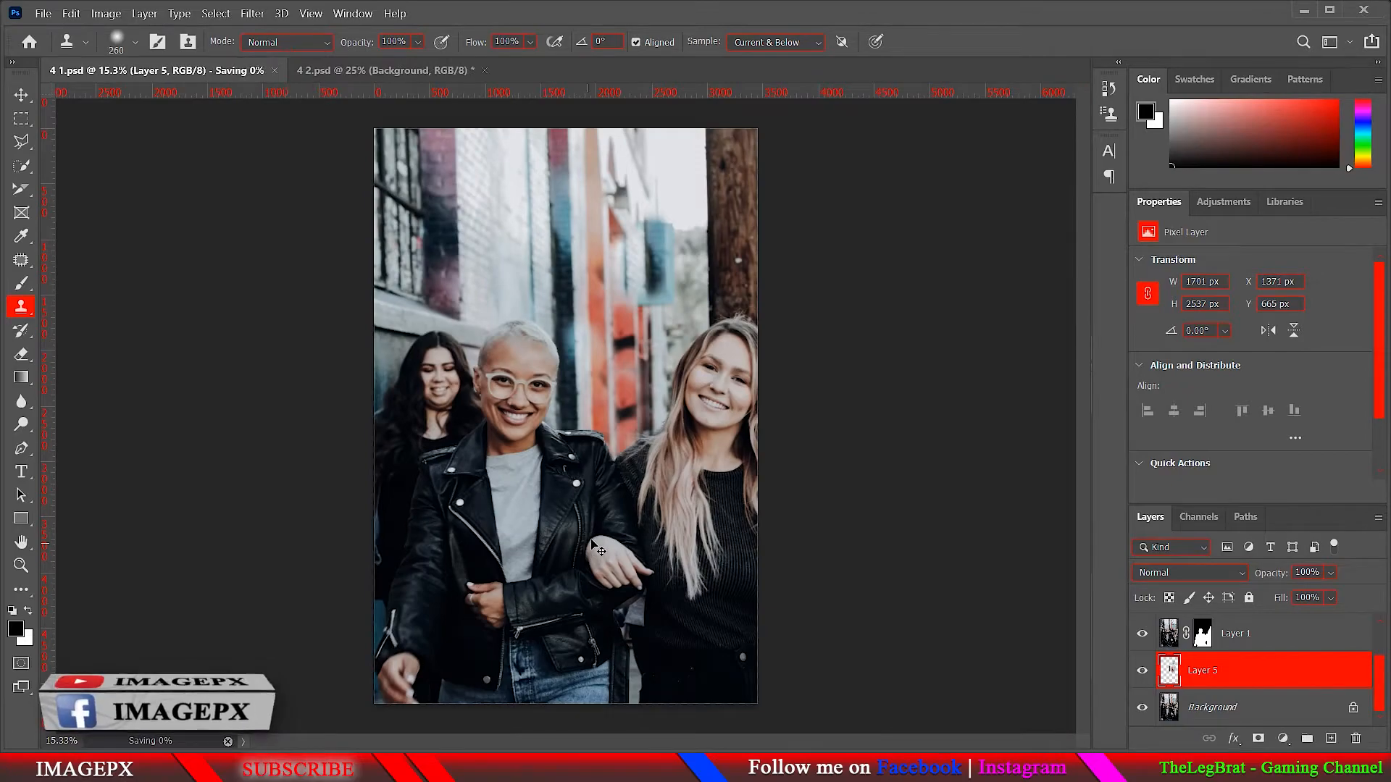
# Examine the lower half of the photo for leftover background people, especially the gap between the front women's hips
pyautogui.scroll(2, 597, 560)
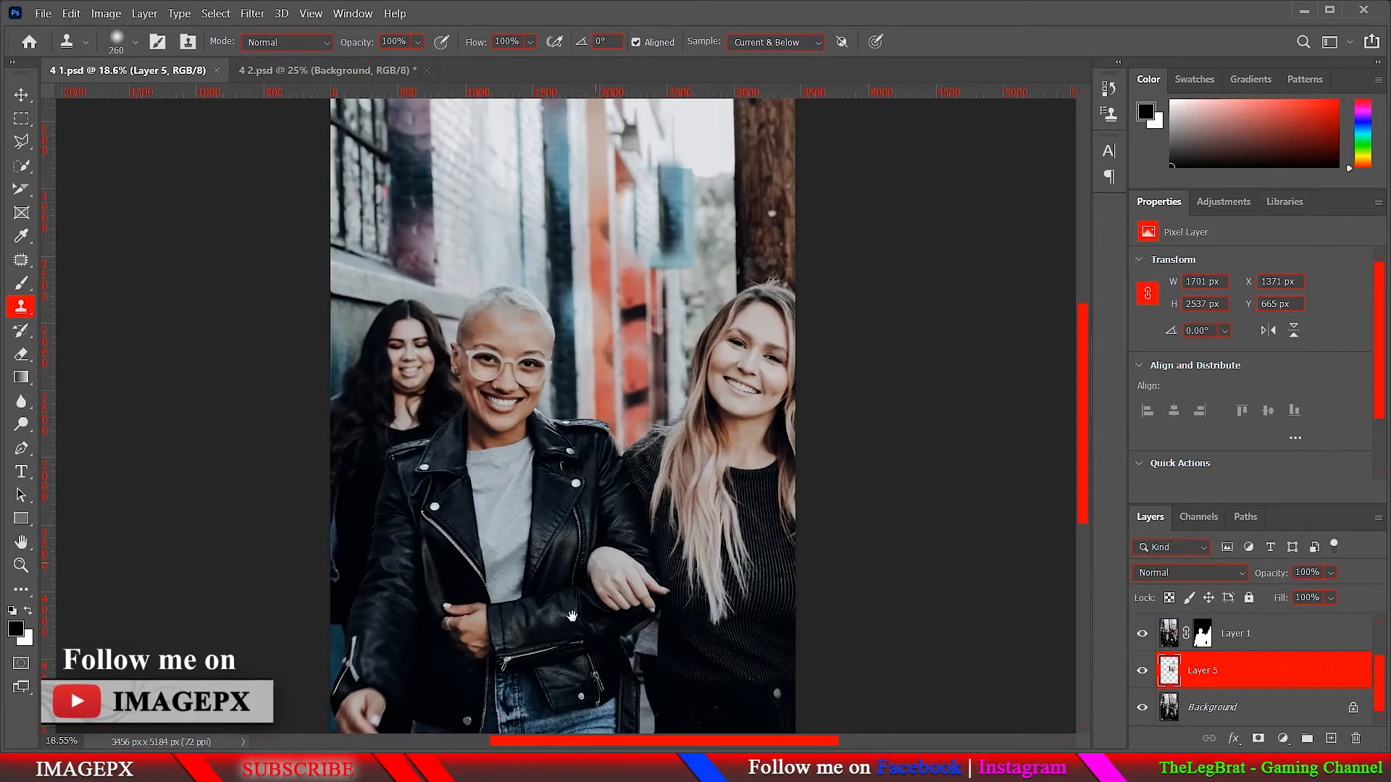
pyautogui.moveTo(567, 608); pyautogui.dragTo(692, 454)
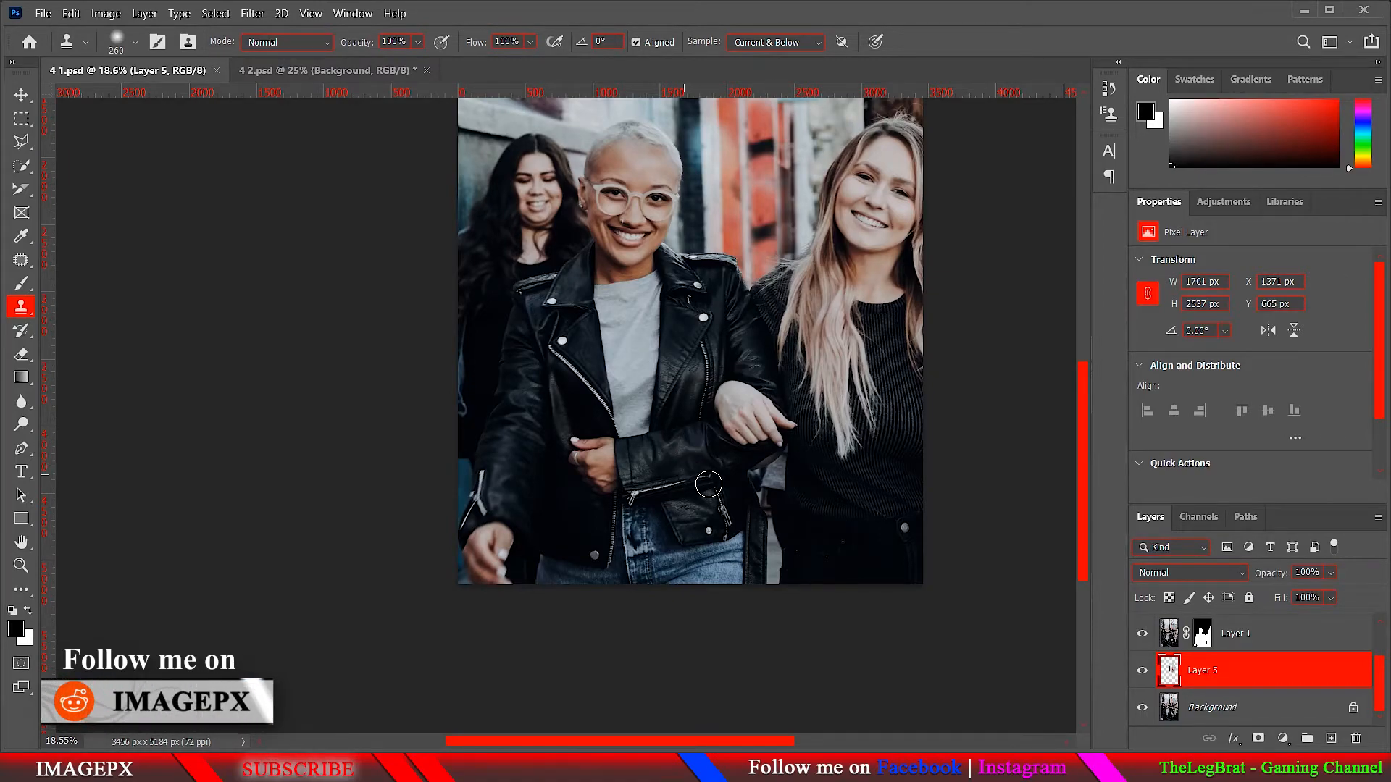
pyautogui.scroll(-1, 688, 467)
pyautogui.scroll(2, 456, 358)
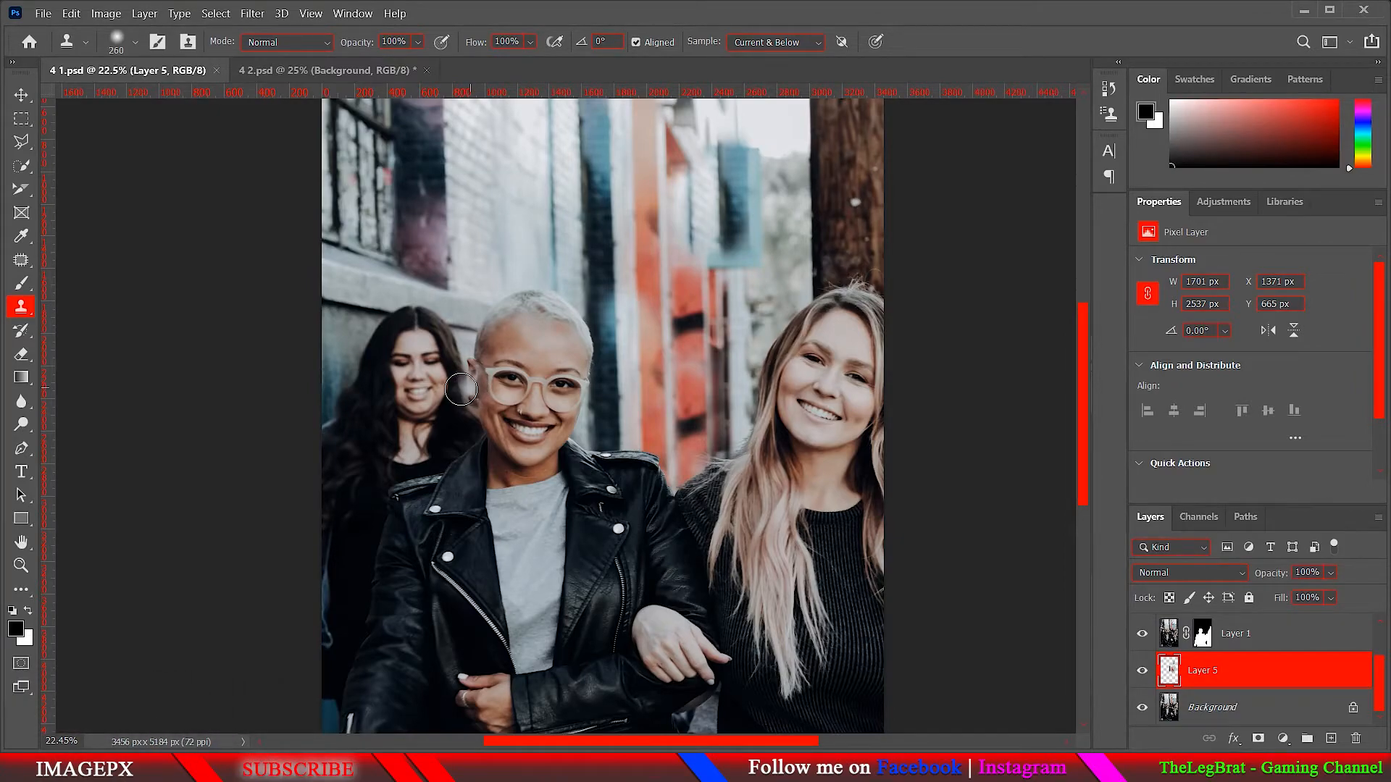
pyautogui.scroll(5, 372, 366)
pyautogui.scroll(-6, 434, 384)
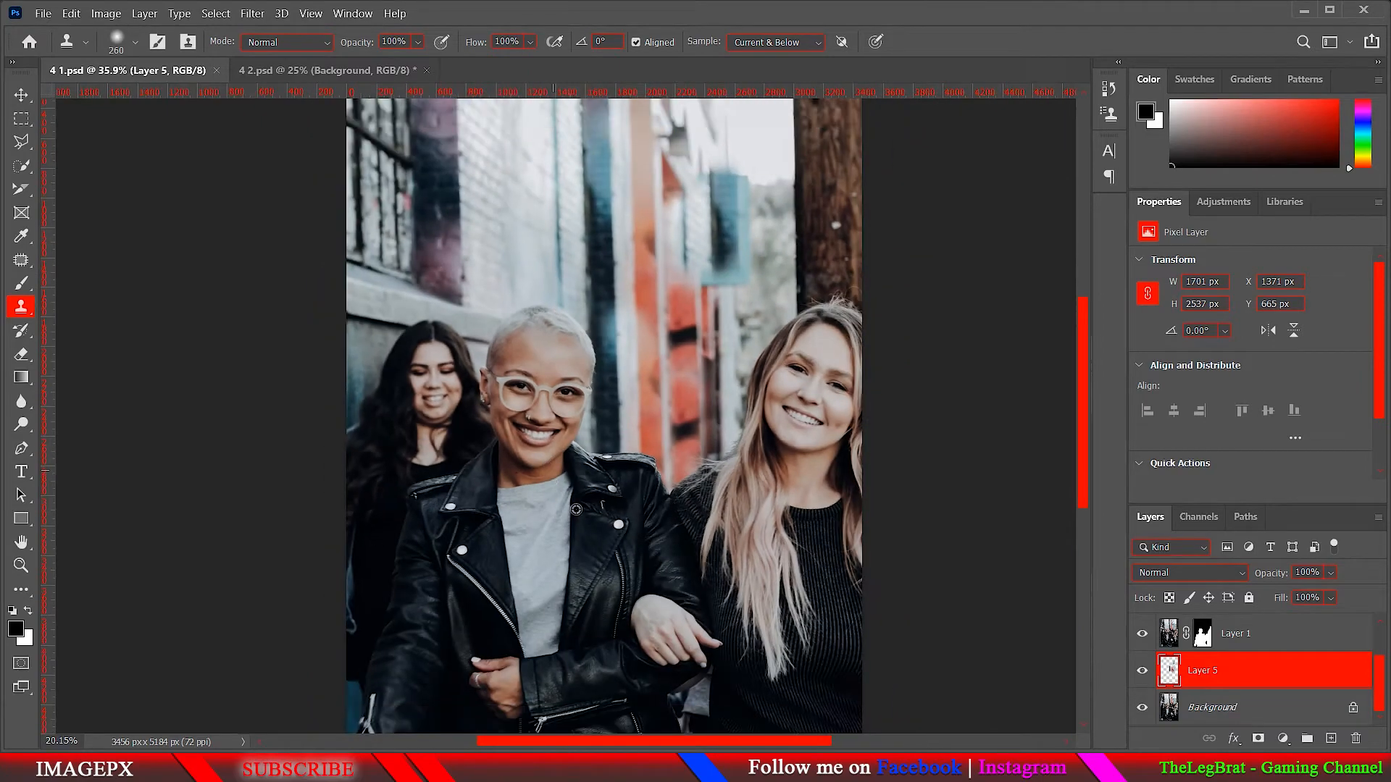
pyautogui.scroll(-3, 576, 509)
pyautogui.scroll(3, 609, 475)
pyautogui.moveTo(652, 624); pyautogui.dragTo(591, 535)
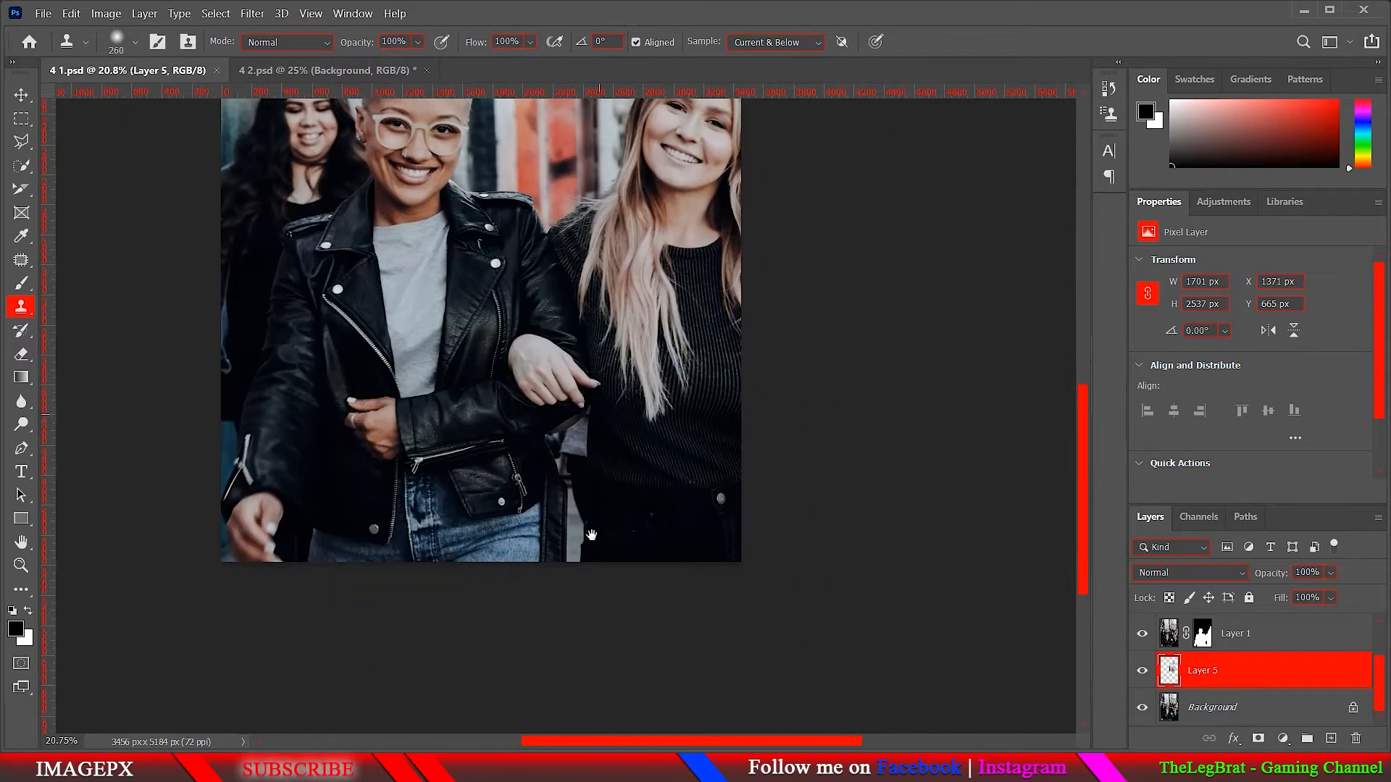
pyautogui.scroll(6, 577, 533)
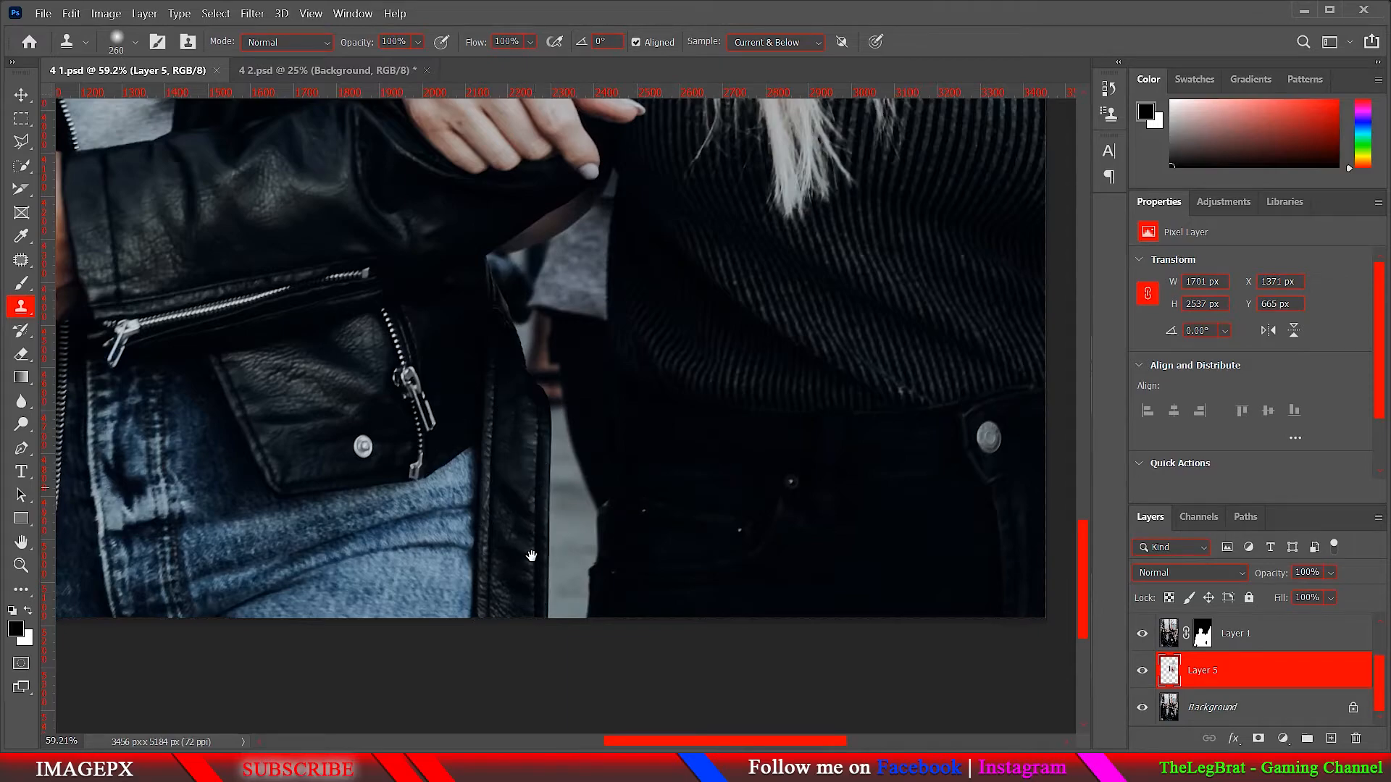
pyautogui.scroll(3, 540, 464)
pyautogui.scroll(-3, 572, 562)
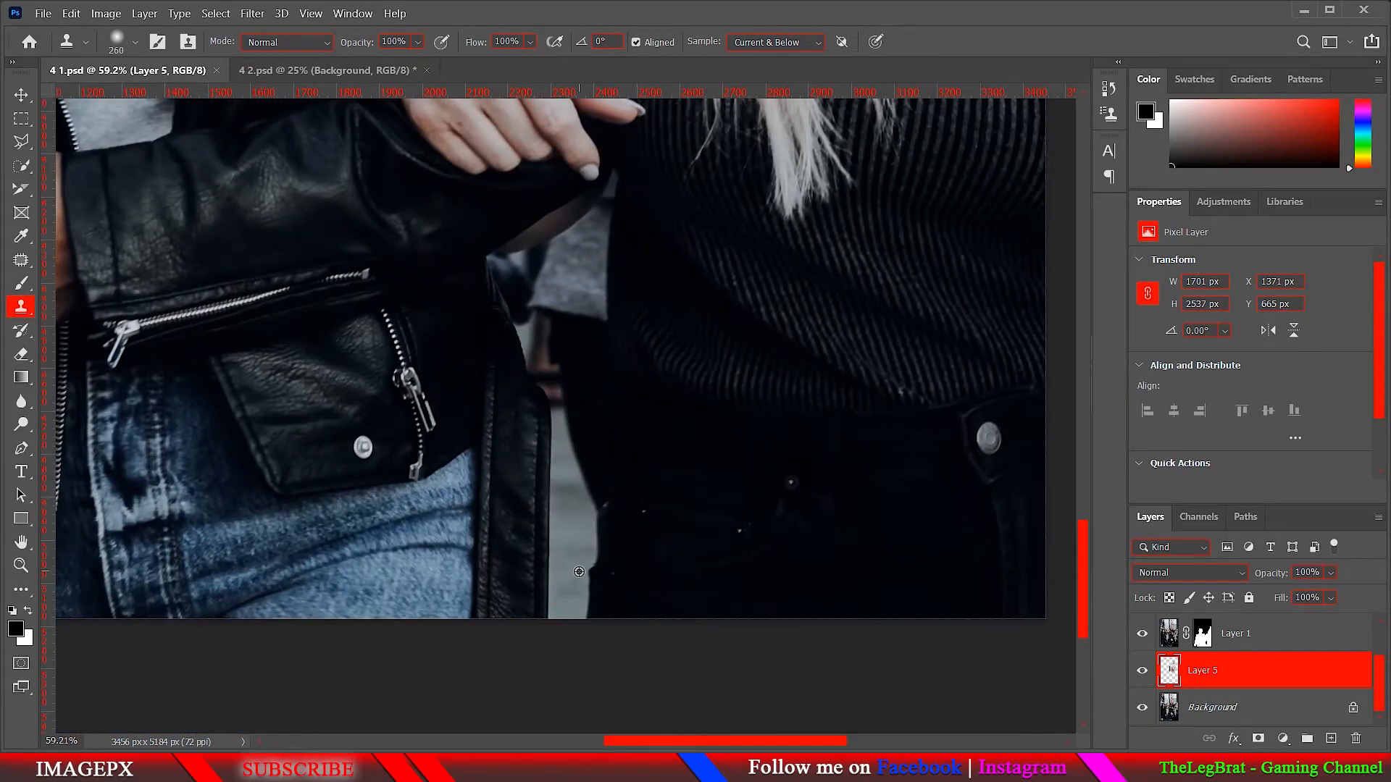
# Set the clone brush to 269 px and clone the grey wall ledge into the lower gap between the front women's hips
pyautogui.keyDown('alt'); pyautogui.rightClick(578, 572); pyautogui.keyUp('alt')
pyautogui.scroll(-6, 574, 549)
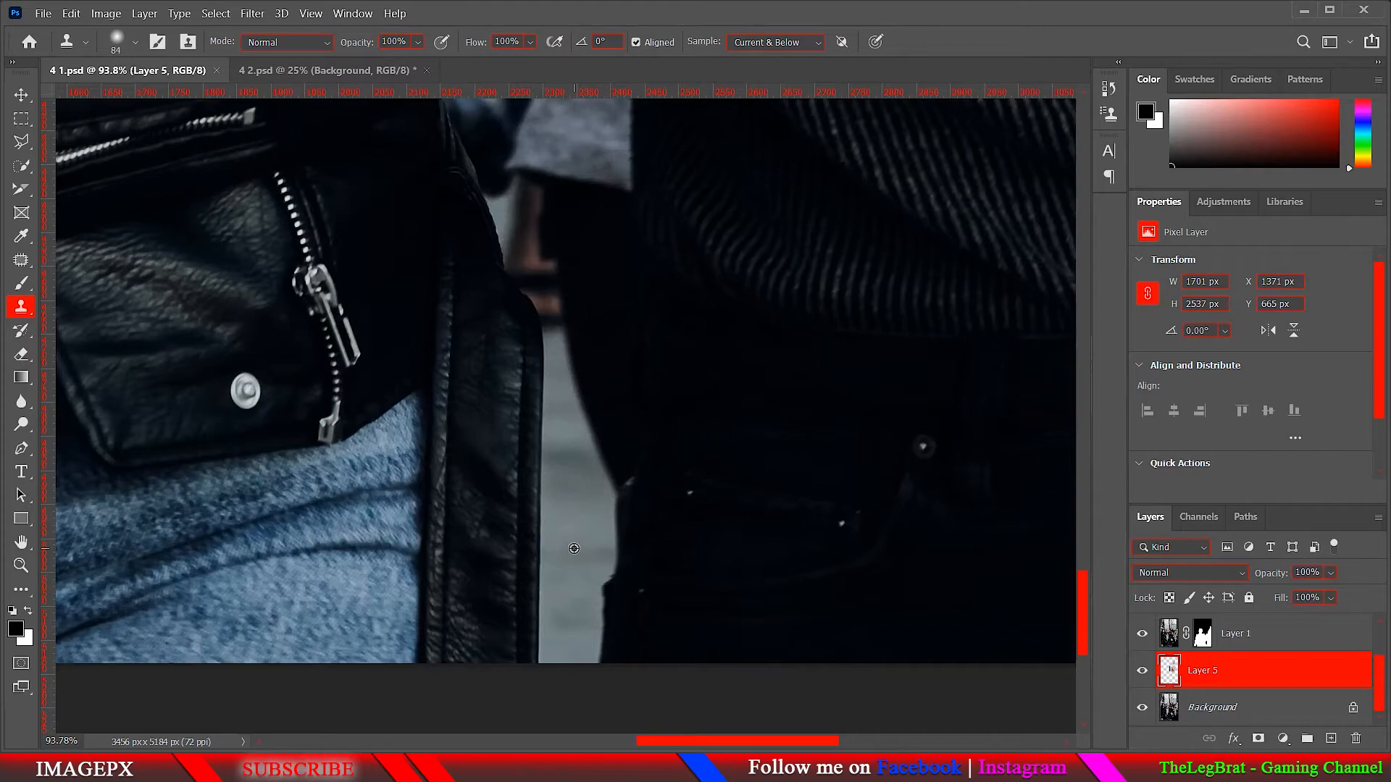
pyautogui.scroll(-1, 574, 548)
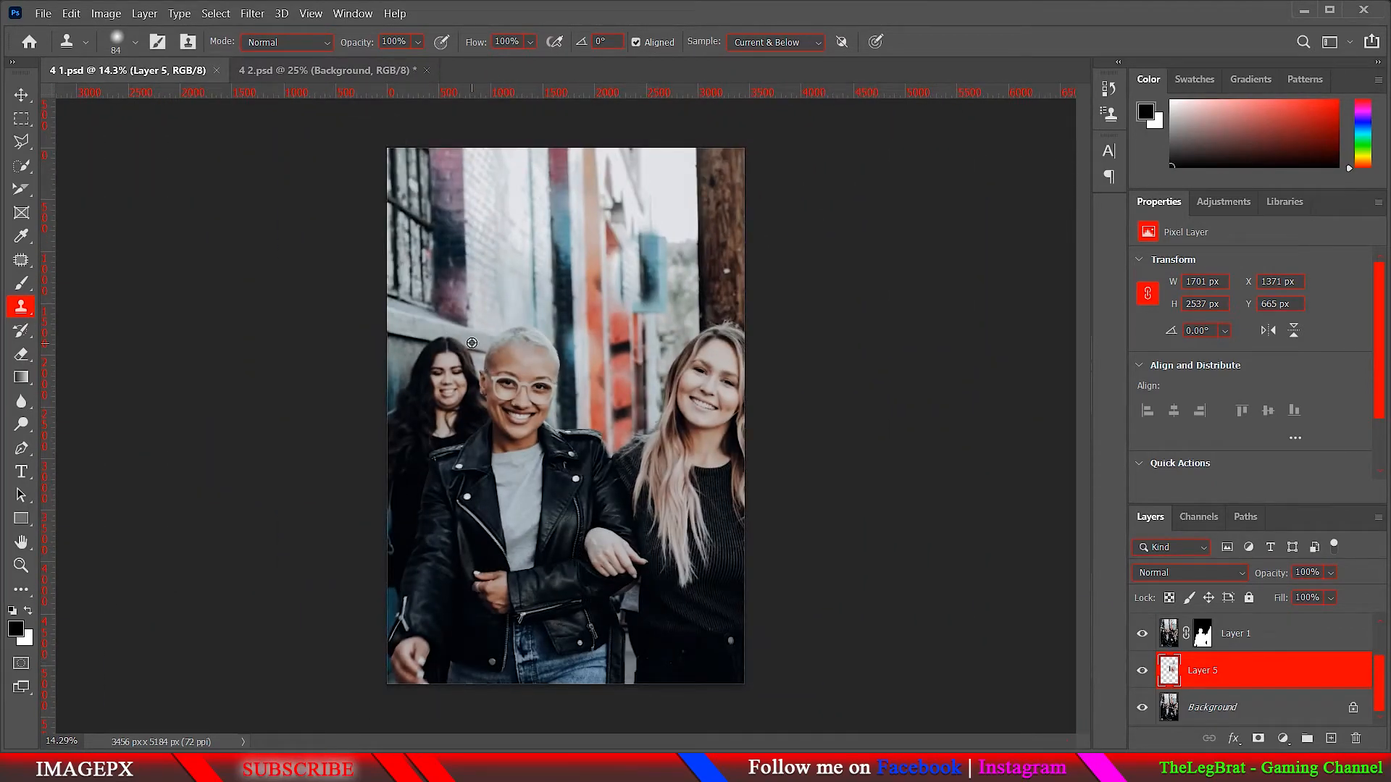
pyautogui.scroll(3, 416, 317)
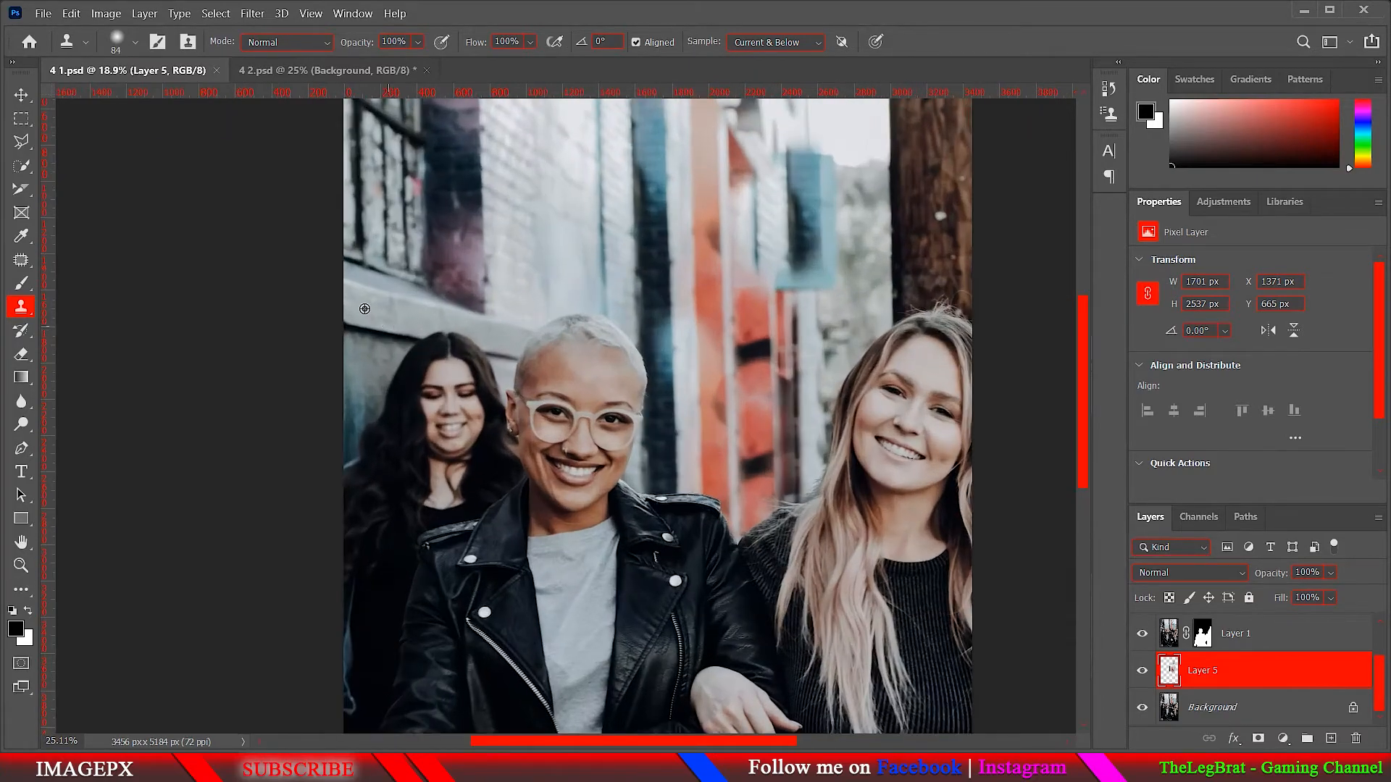
pyautogui.moveTo(674, 597); pyautogui.dragTo(571, 362)
pyautogui.moveTo(672, 663)
pyautogui.mouseDown()
pyautogui.moveTo(697, 663)
pyautogui.moveTo(671, 655)
pyautogui.moveTo(674, 674)
pyautogui.mouseUp()
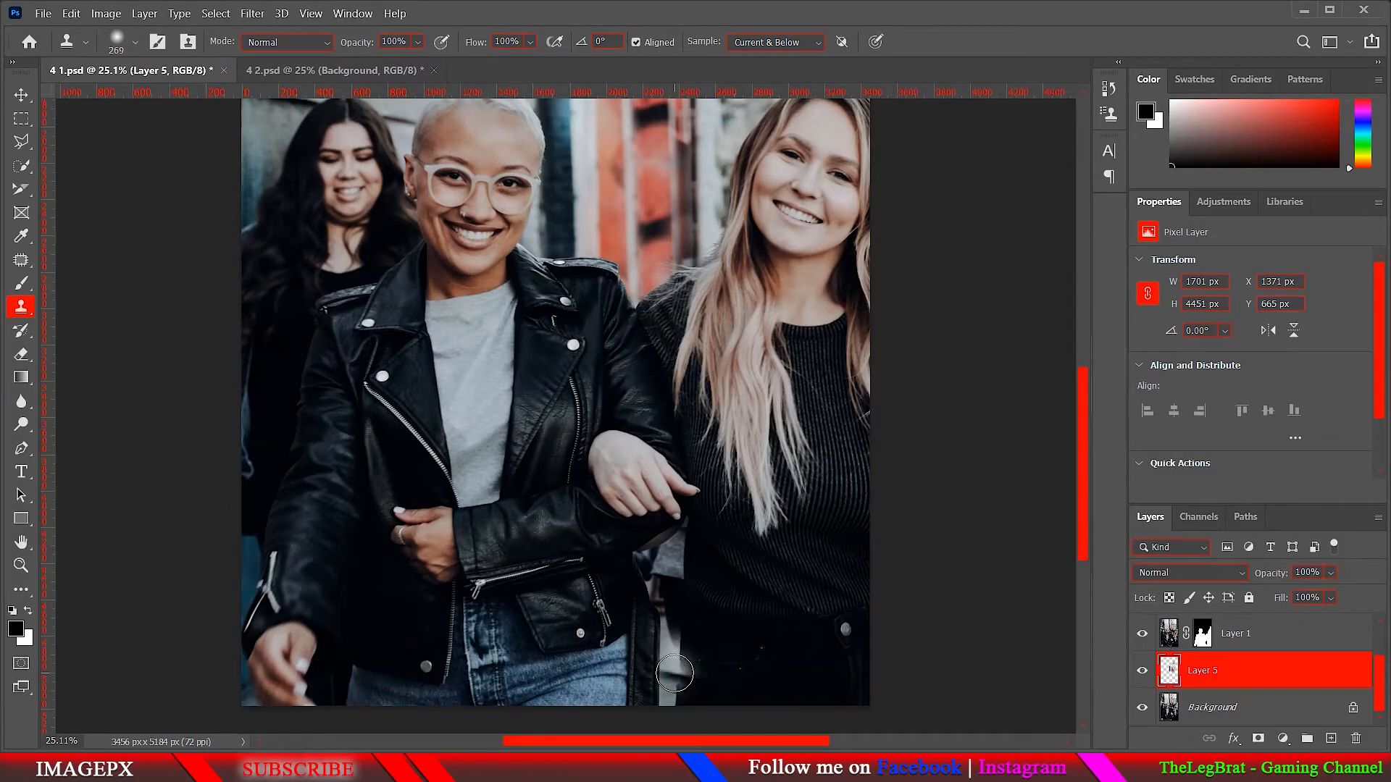
# Reduce the clone brush to 235 px and clone the pale wall over the background person in the gap beneath the linked arms
pyautogui.scroll(-2, 638, 500)
pyautogui.scroll(7, 698, 656)
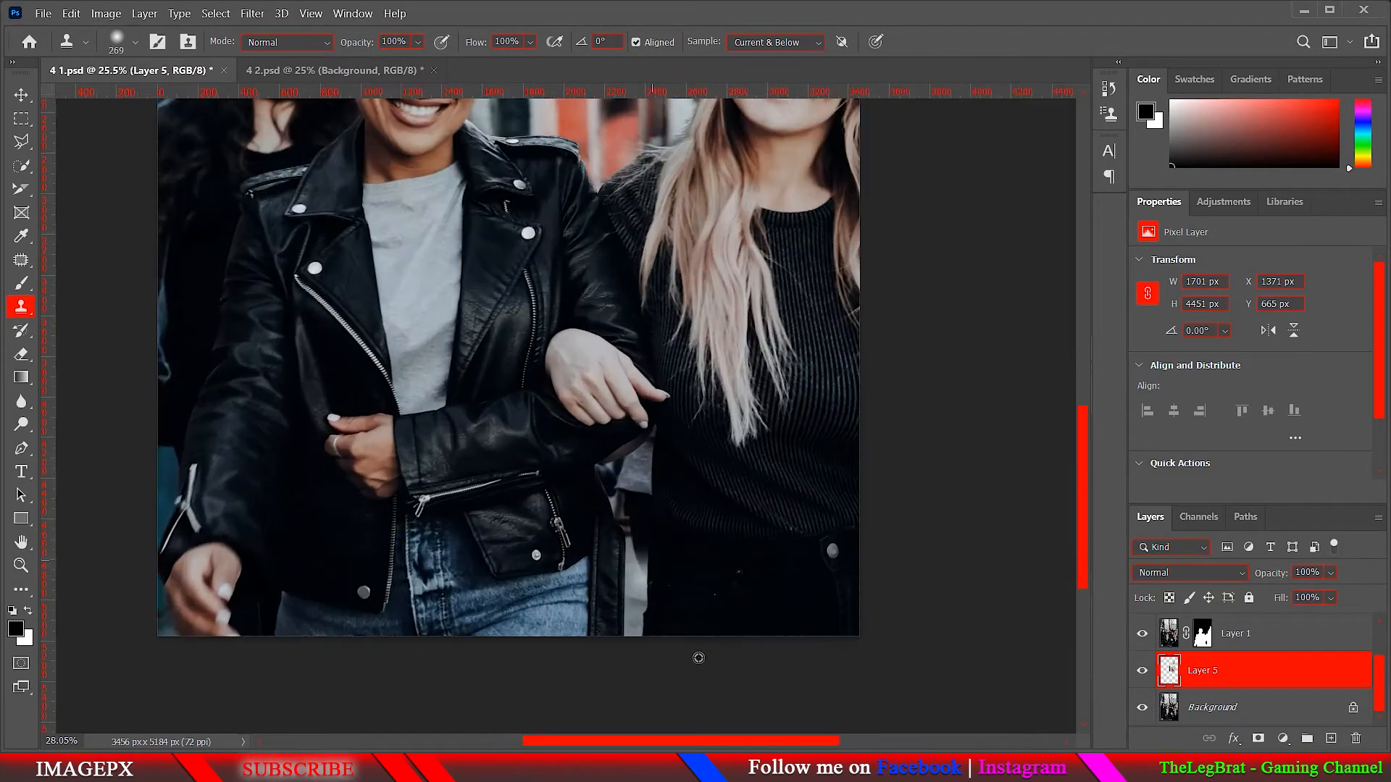
pyautogui.scroll(-6, 623, 554)
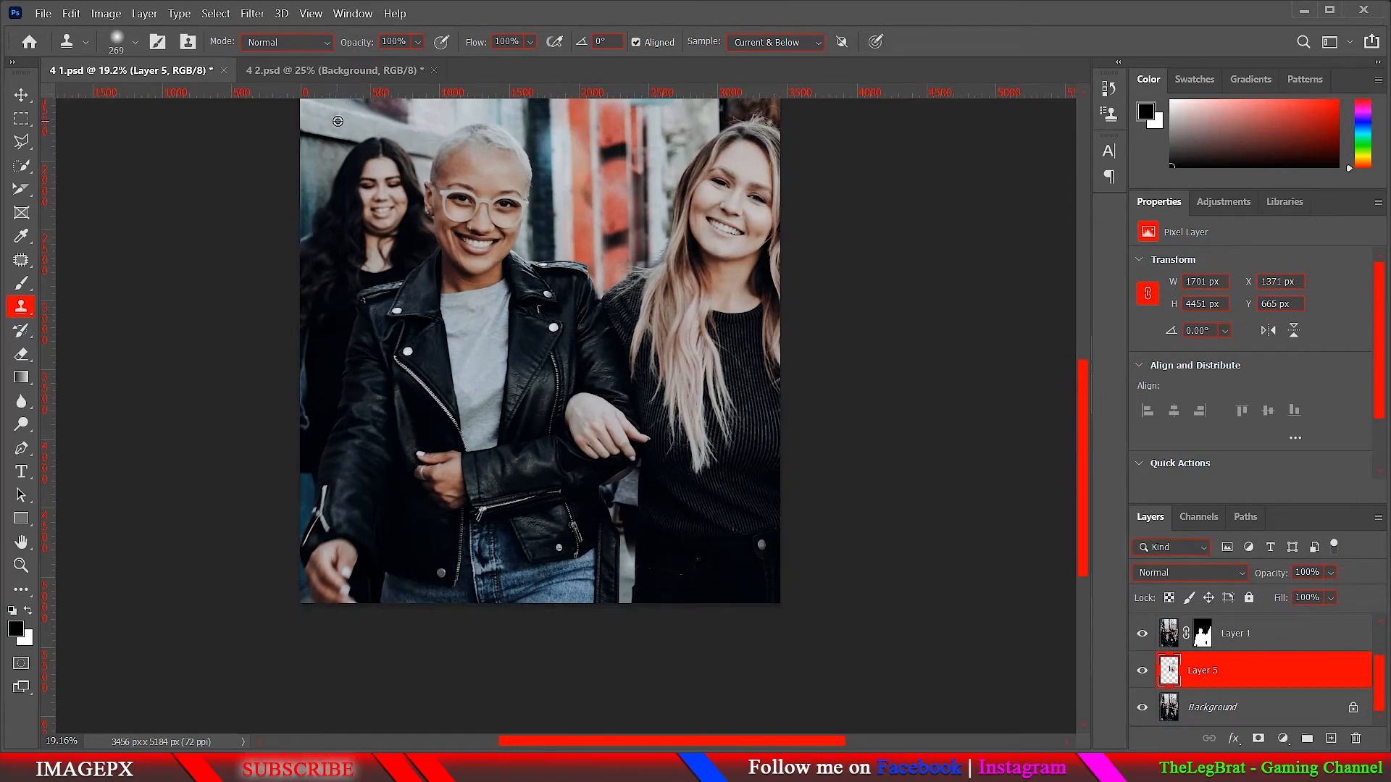
pyautogui.keyDown('alt'); pyautogui.rightClick(626, 557); pyautogui.keyUp('alt')
pyautogui.keyDown('alt'); pyautogui.click(628, 556); pyautogui.keyUp('alt')
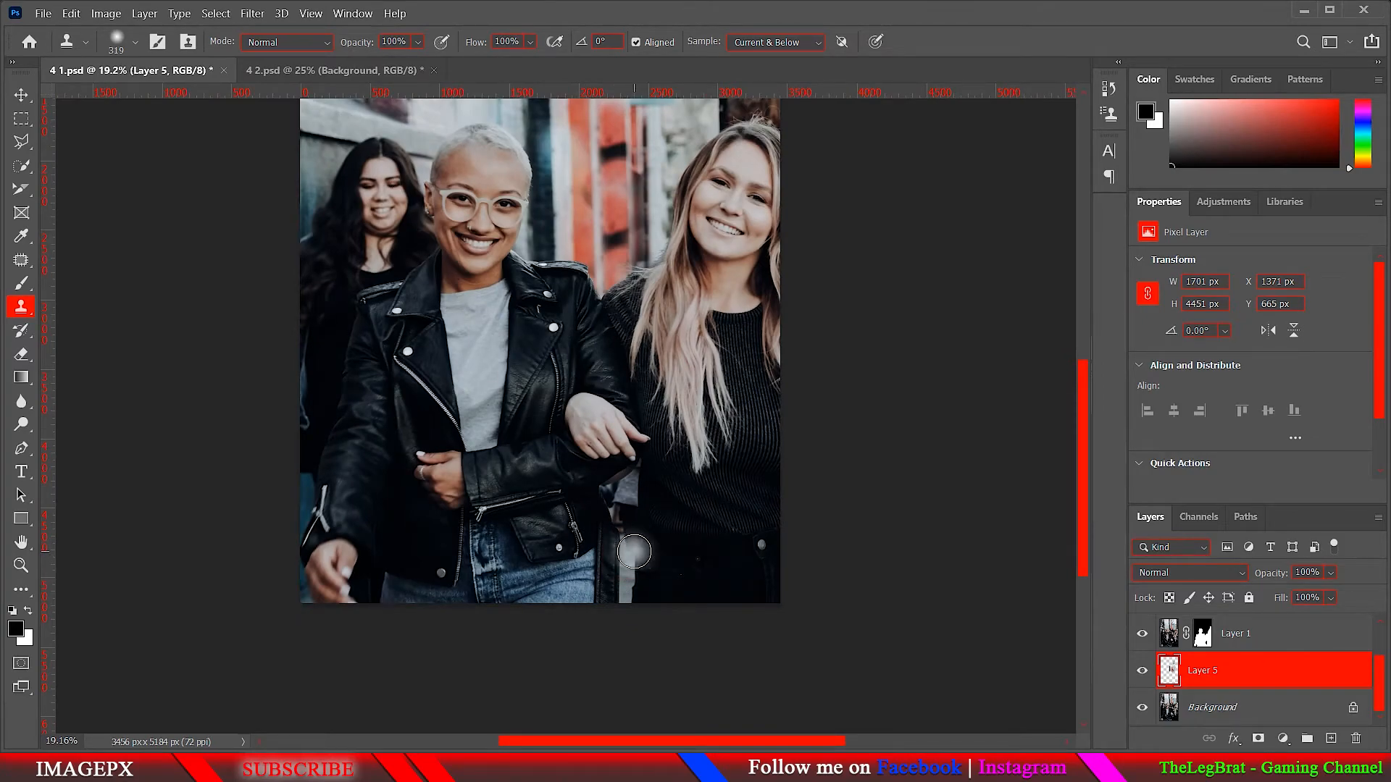
pyautogui.keyDown('alt'); pyautogui.rightClick(632, 552); pyautogui.keyUp('alt')
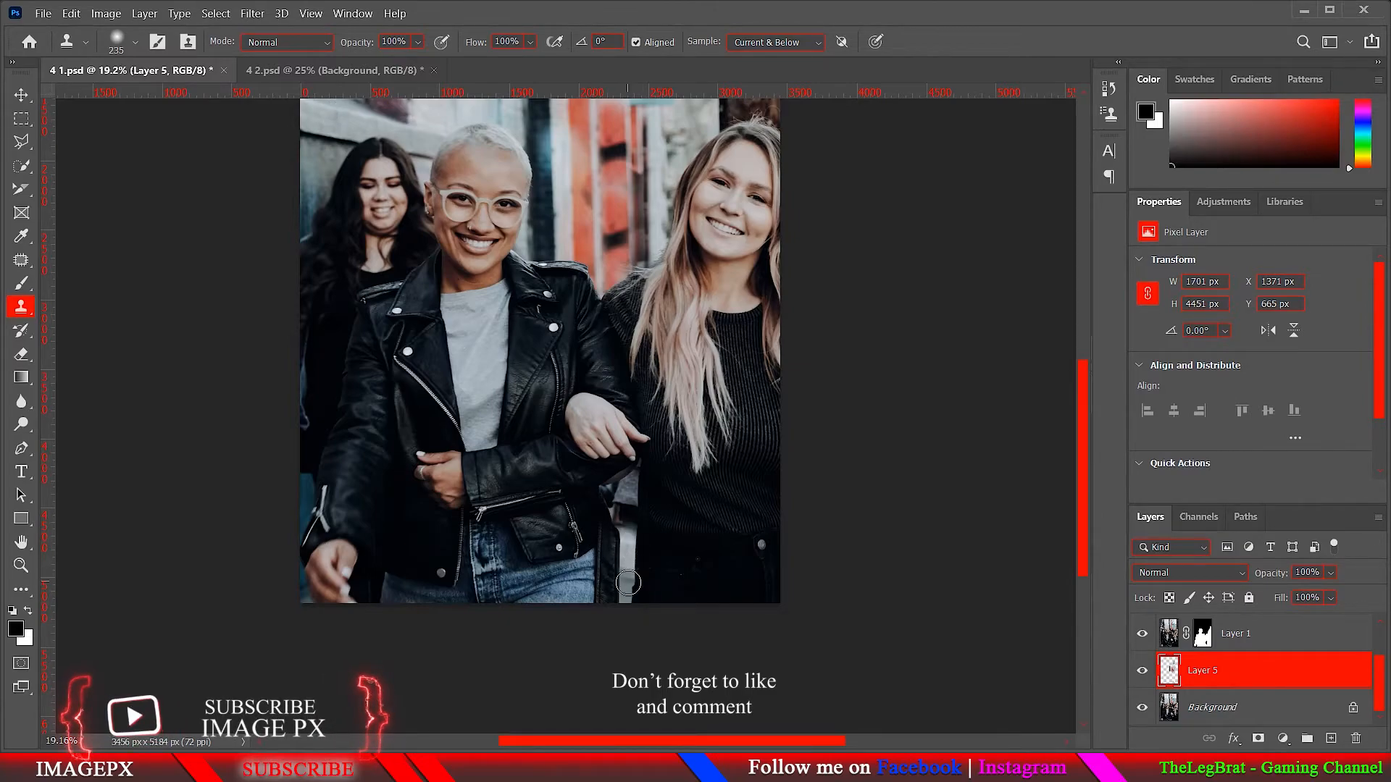
pyautogui.click(626, 576)
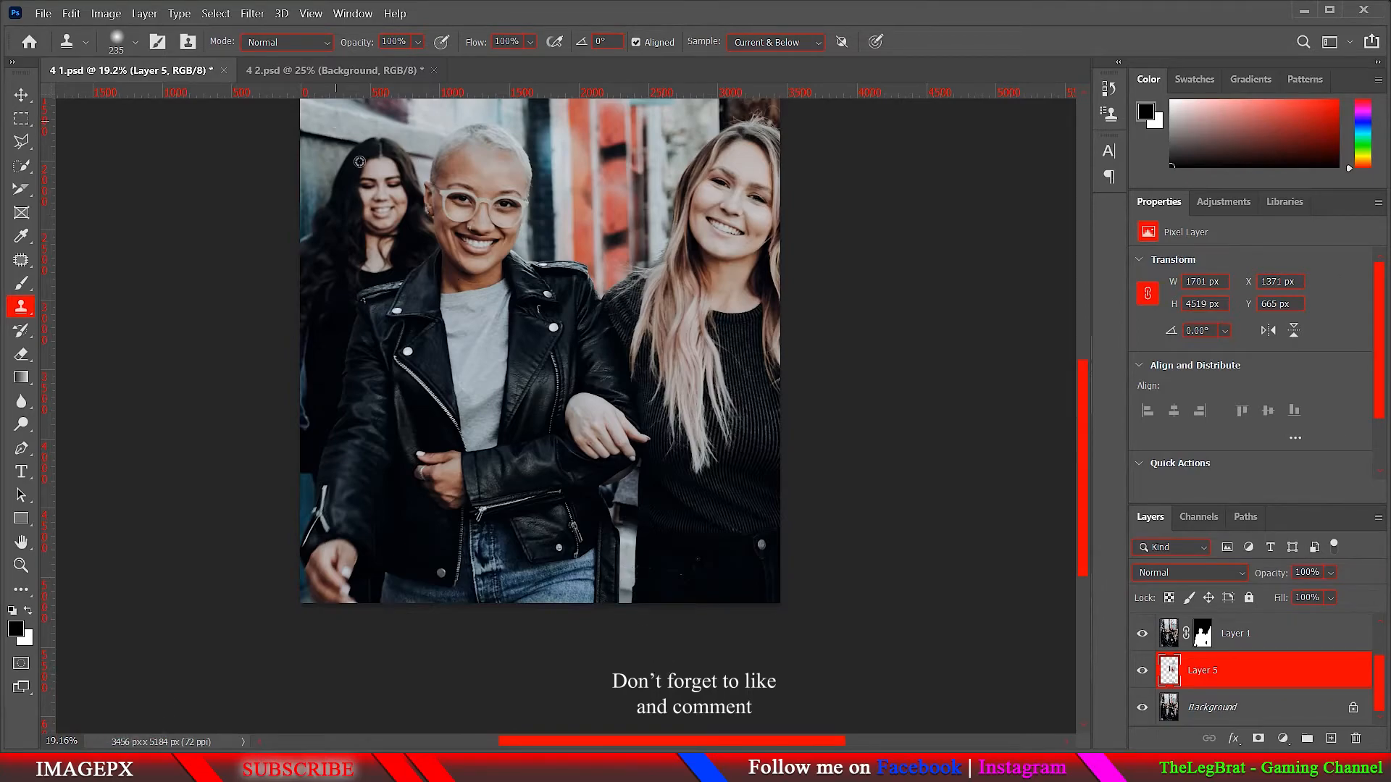
pyautogui.click(626, 598)
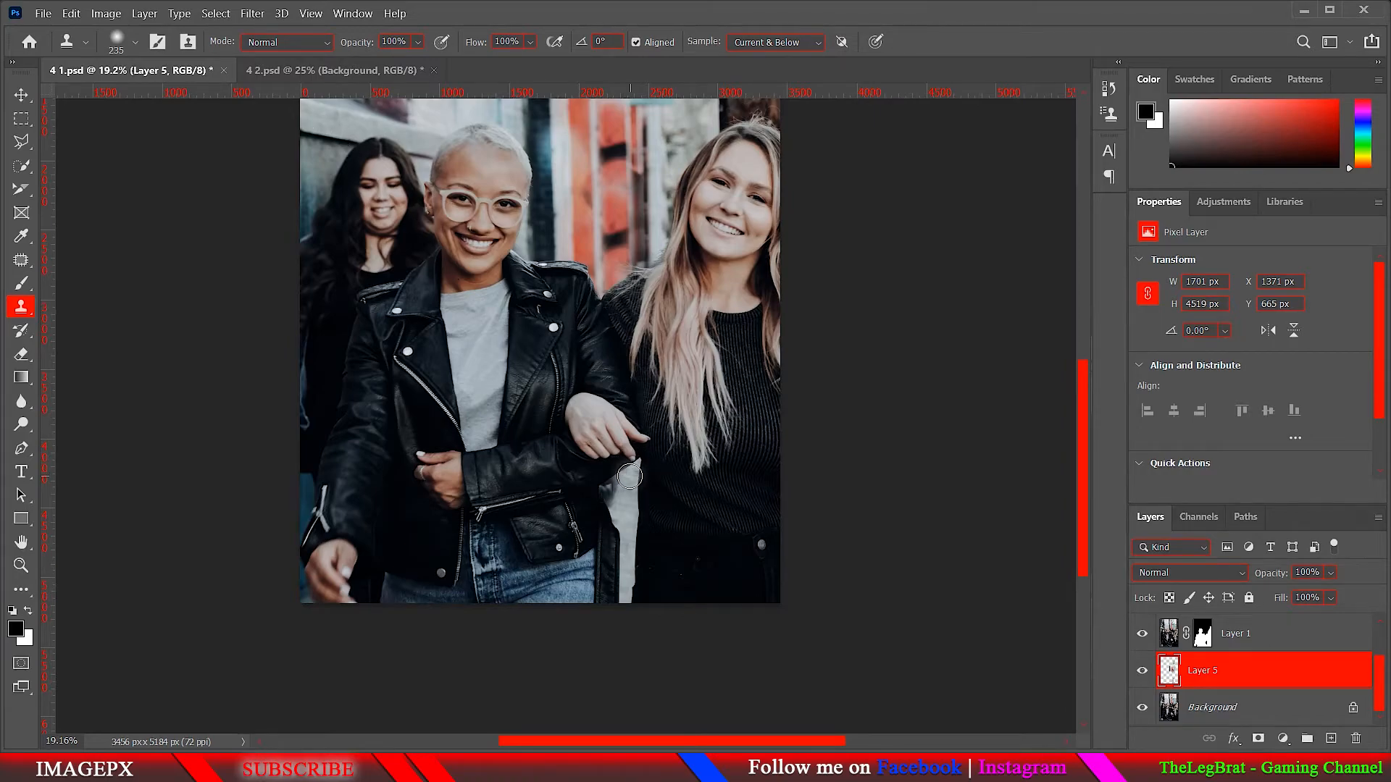
pyautogui.moveTo(629, 476); pyautogui.dragTo(620, 484)
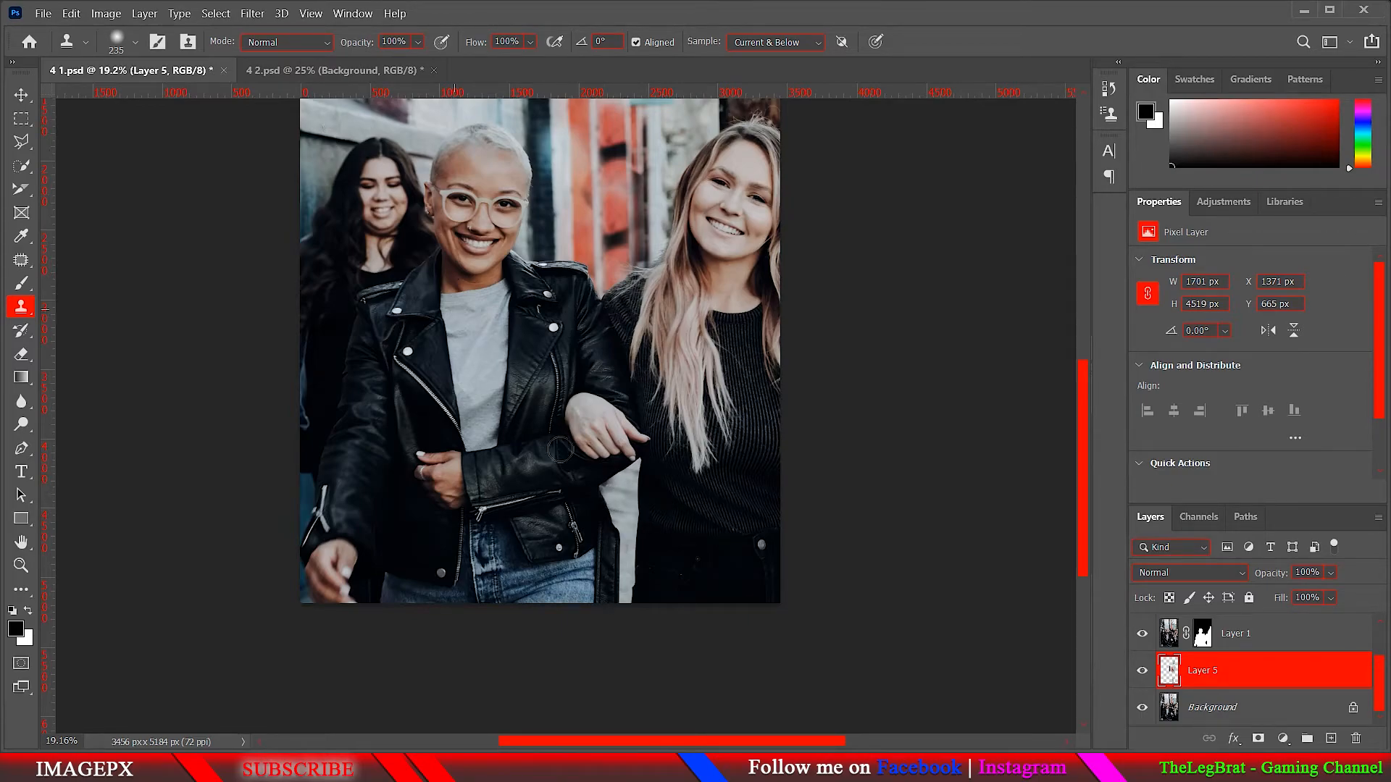
# Enlarge the clone brush to 454 px and clone the red panel into the gap below the linked arms
pyautogui.scroll(-4, 707, 612)
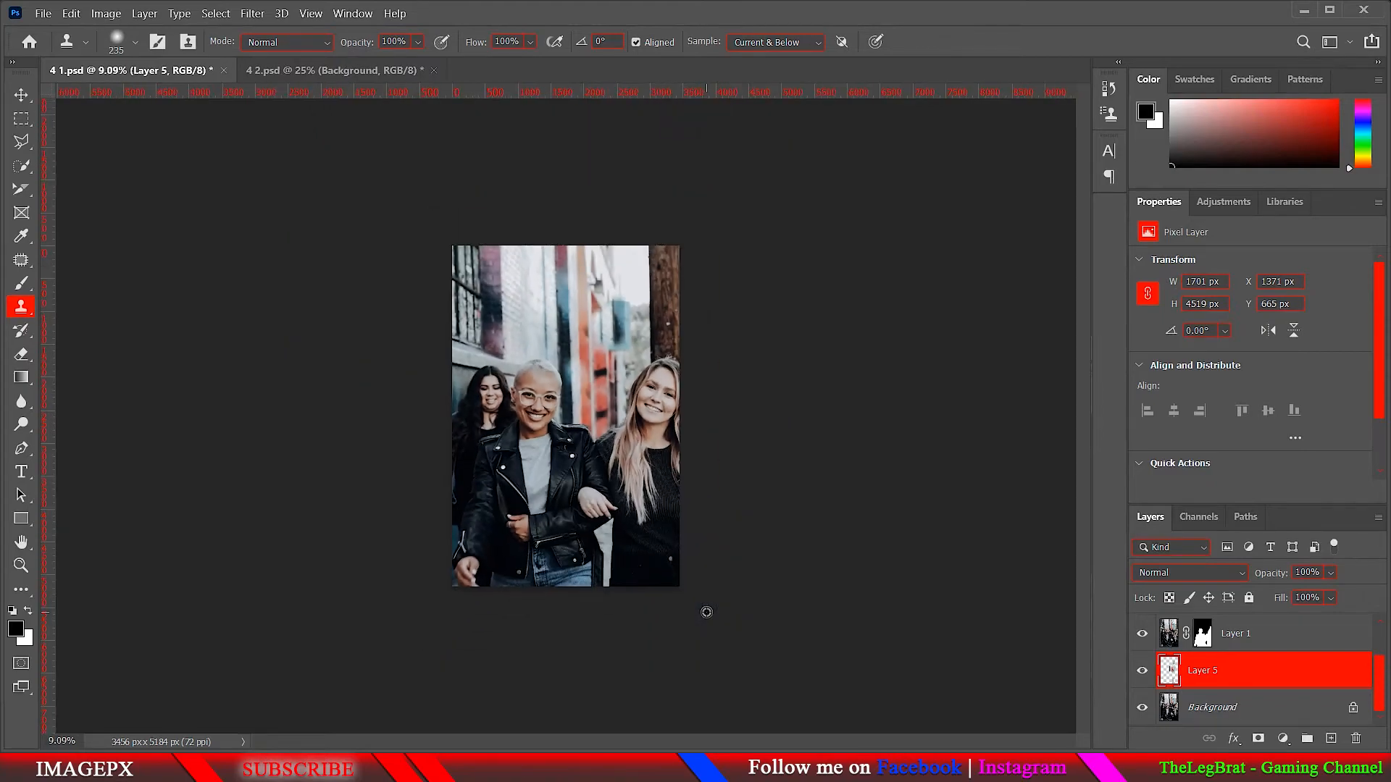
pyautogui.scroll(4, 677, 565)
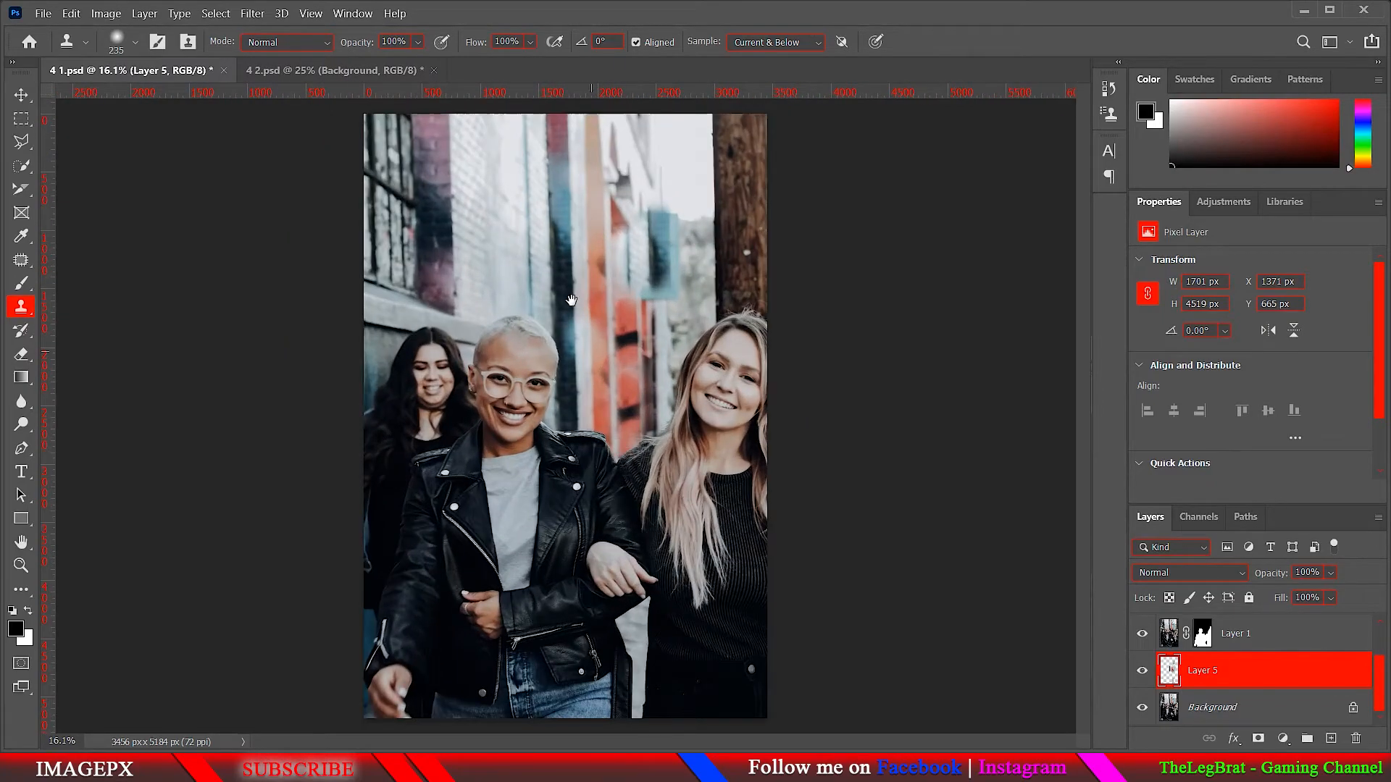
pyautogui.keyDown('alt'); pyautogui.rightClick(606, 393); pyautogui.keyUp('alt')
pyautogui.moveTo(623, 613); pyautogui.dragTo(619, 628)
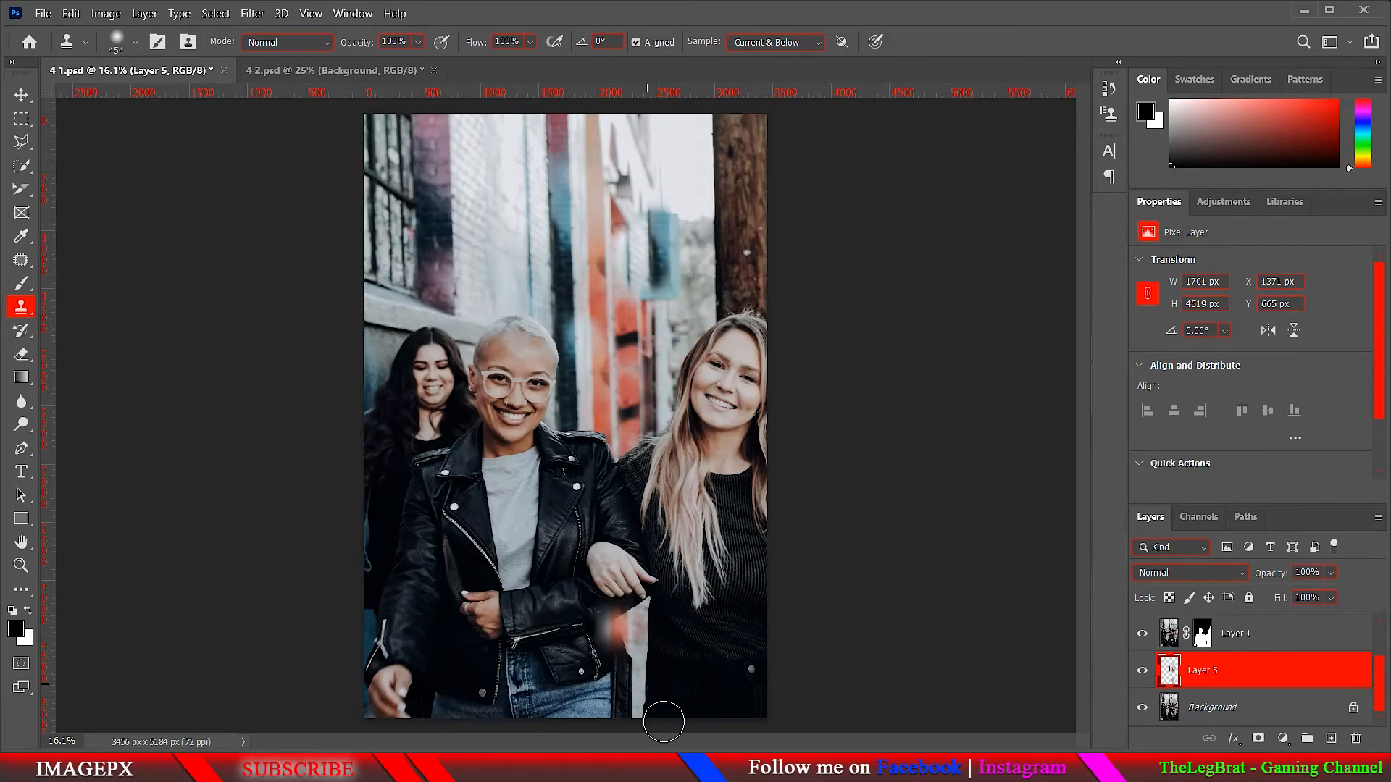
# Reduce the clone brush to 291 px and clone the red panel's edge into the gap beneath the linked arms
pyautogui.scroll(-3, 615, 615)
pyautogui.scroll(2, 609, 597)
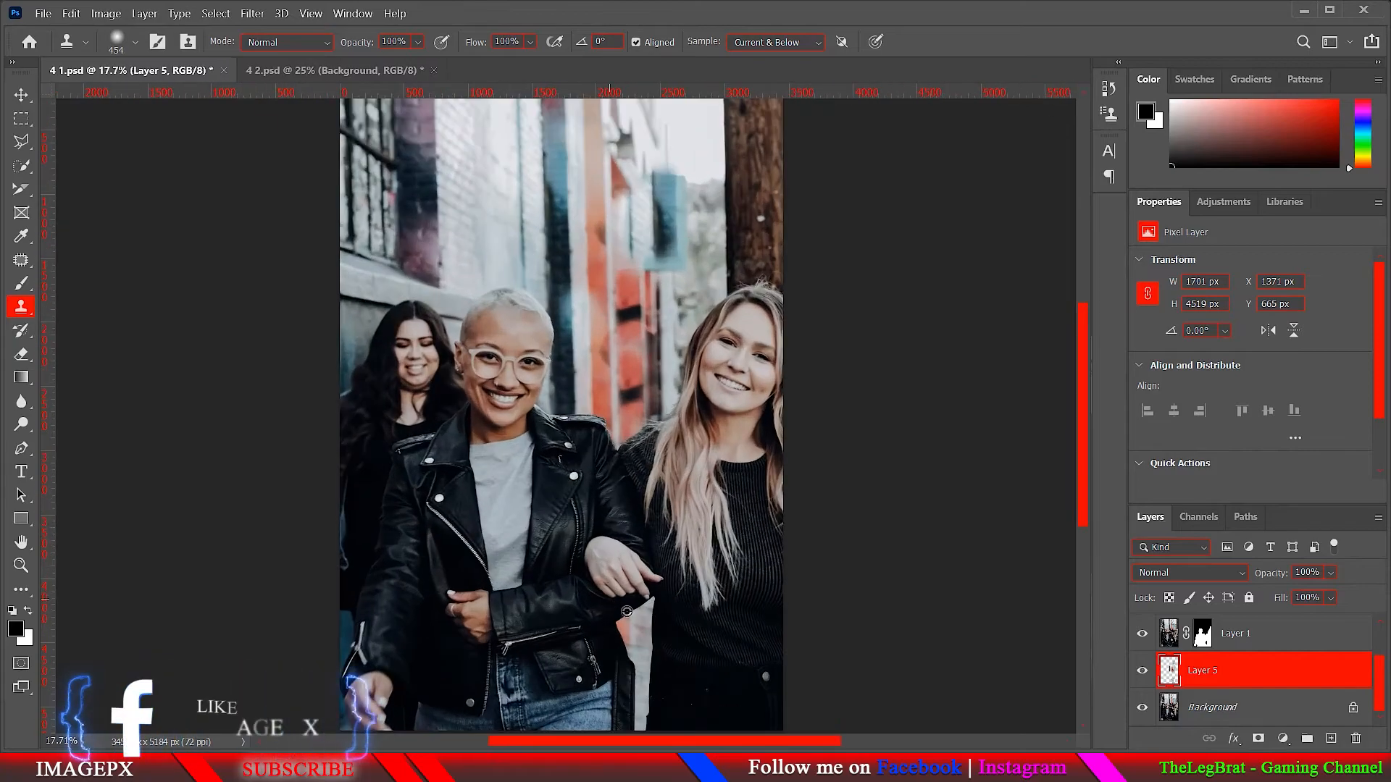
pyautogui.keyDown('alt'); pyautogui.rightClick(636, 624); pyautogui.keyUp('alt')
pyautogui.scroll(1, 640, 671)
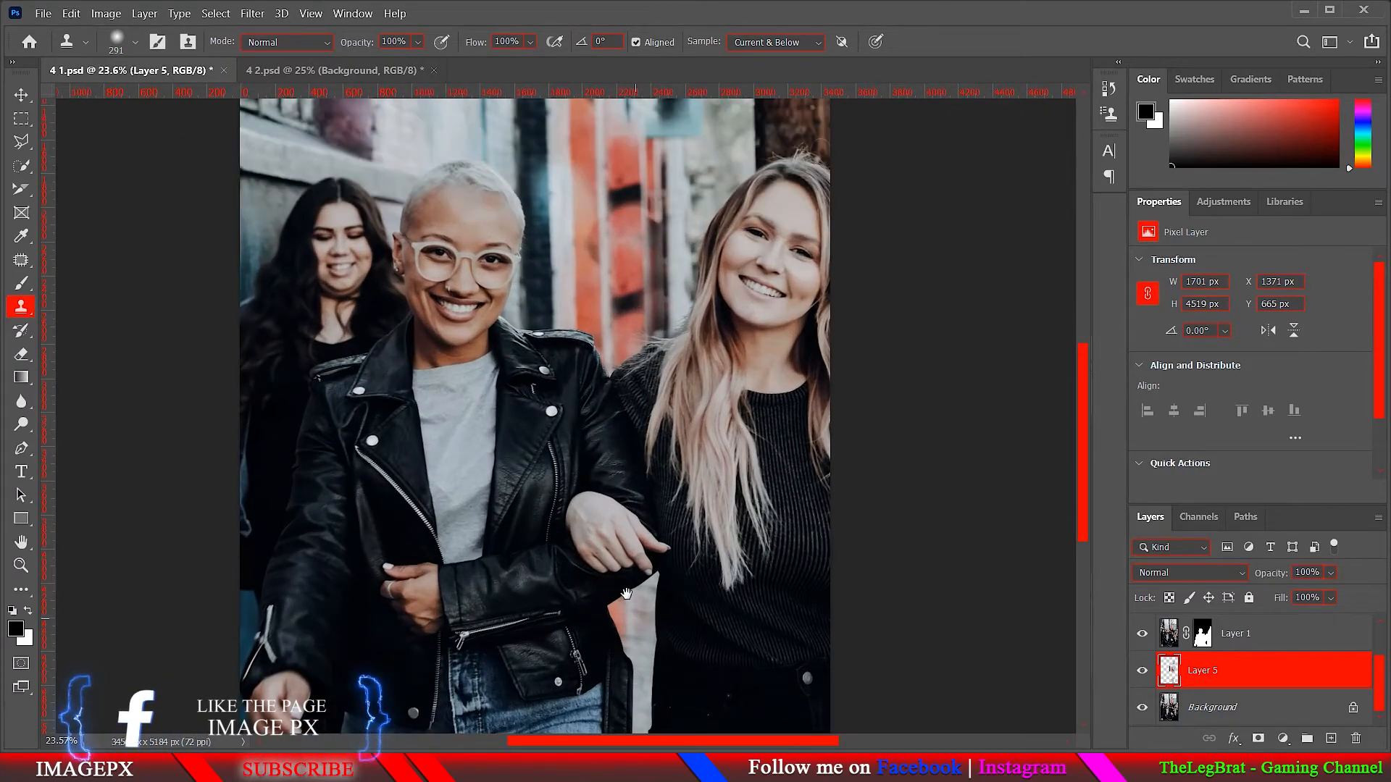
pyautogui.scroll(-2, 602, 434)
pyautogui.keyDown('alt'); pyautogui.click(581, 201); pyautogui.keyUp('alt')
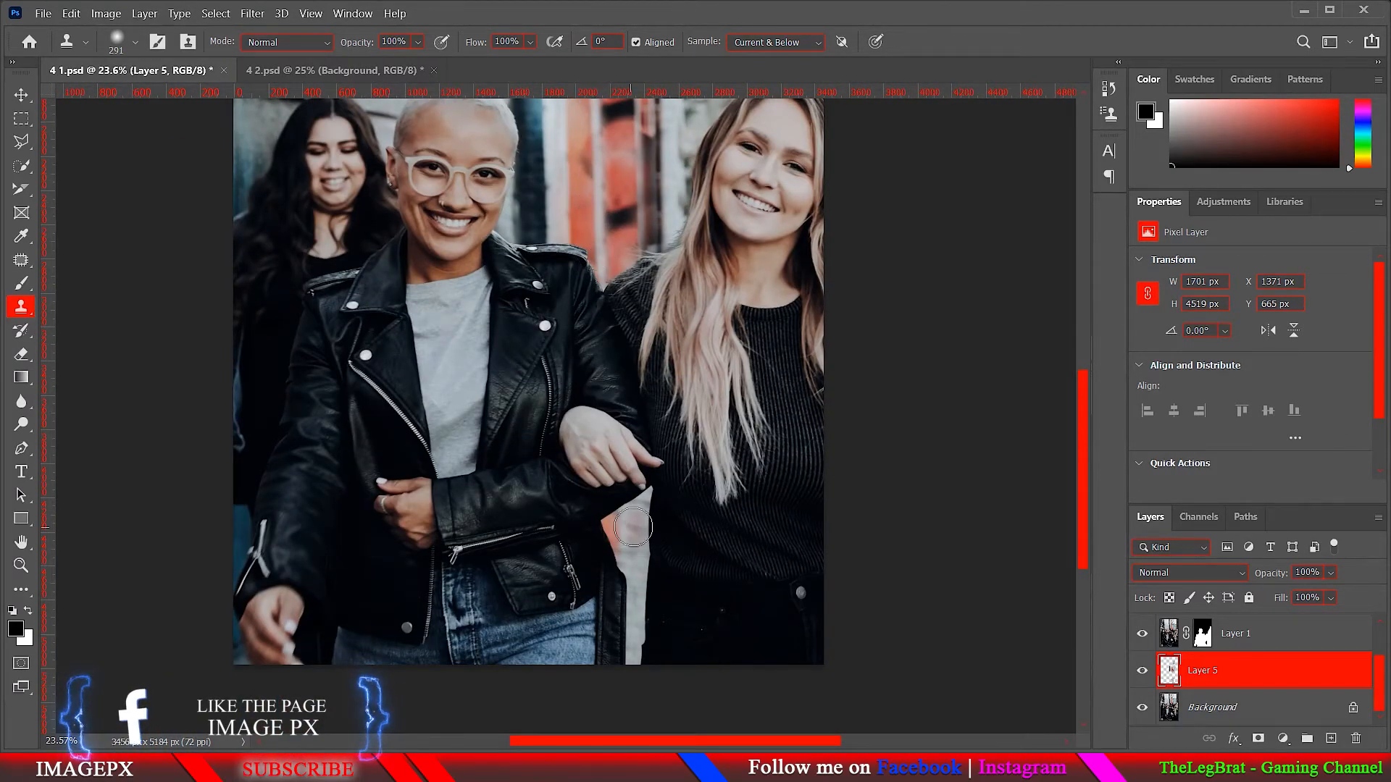
pyautogui.click(605, 525)
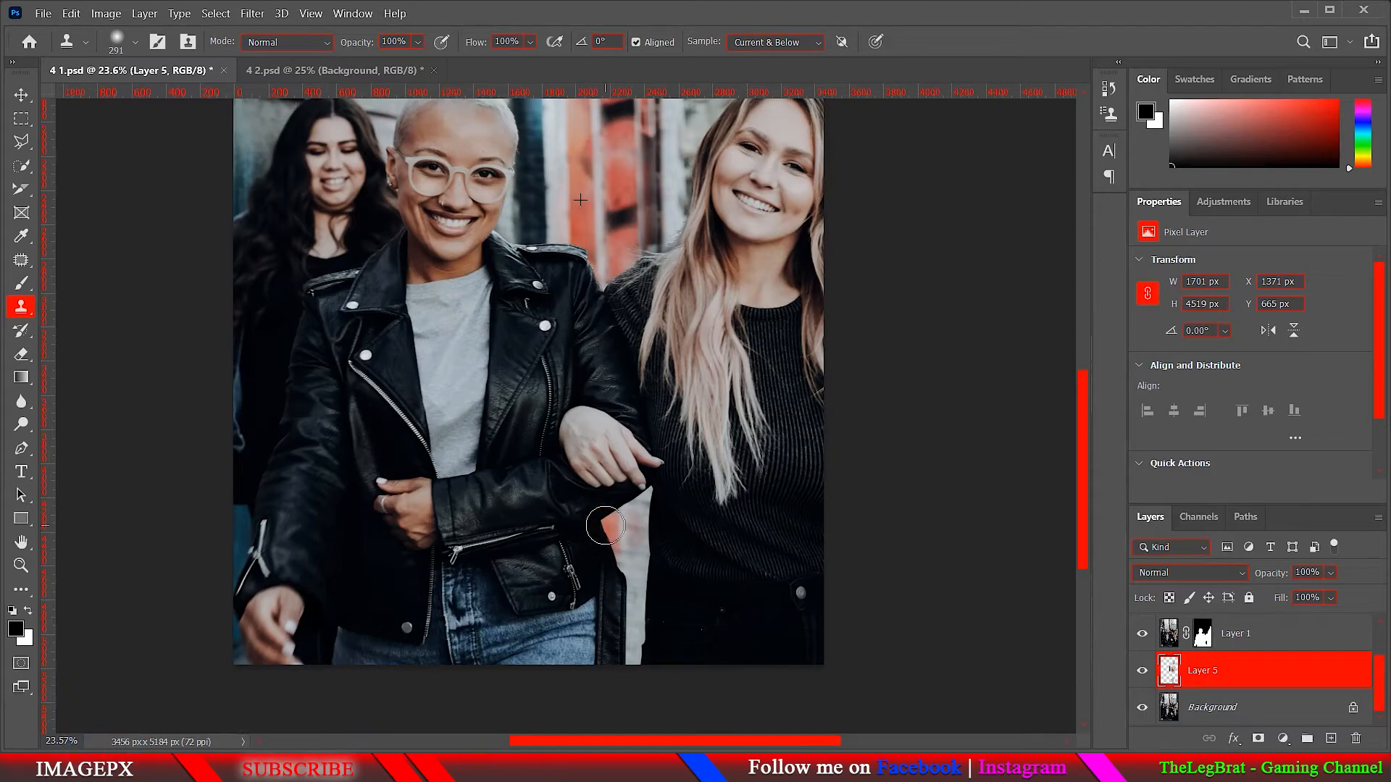
# Set the clone brush to a harder 244 px and clone more of the red panel's stripes into the gap beneath the arms
pyautogui.keyDown('alt'); pyautogui.rightClick(642, 536); pyautogui.keyUp('alt')
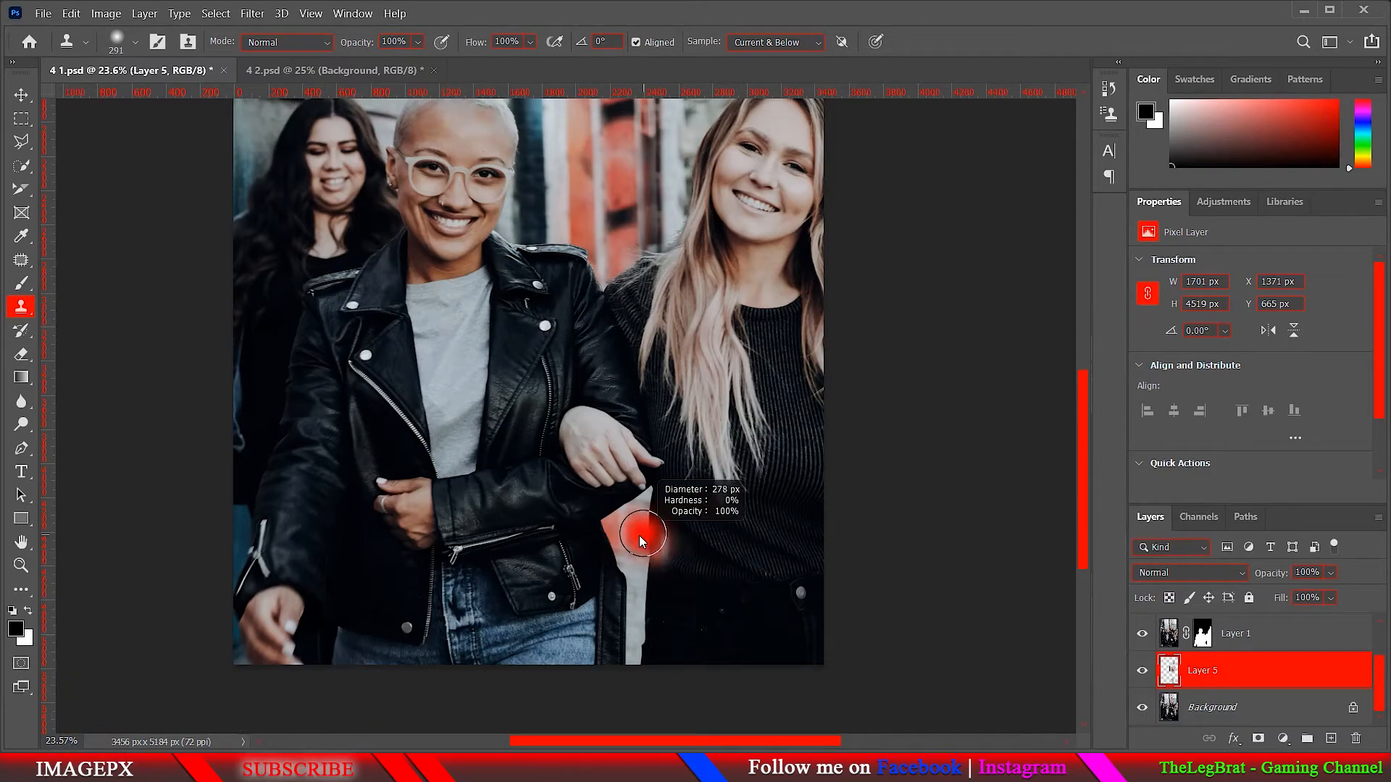
pyautogui.click(631, 519)
pyautogui.keyDown('alt'); pyautogui.rightClick(622, 203); pyautogui.keyUp('alt')
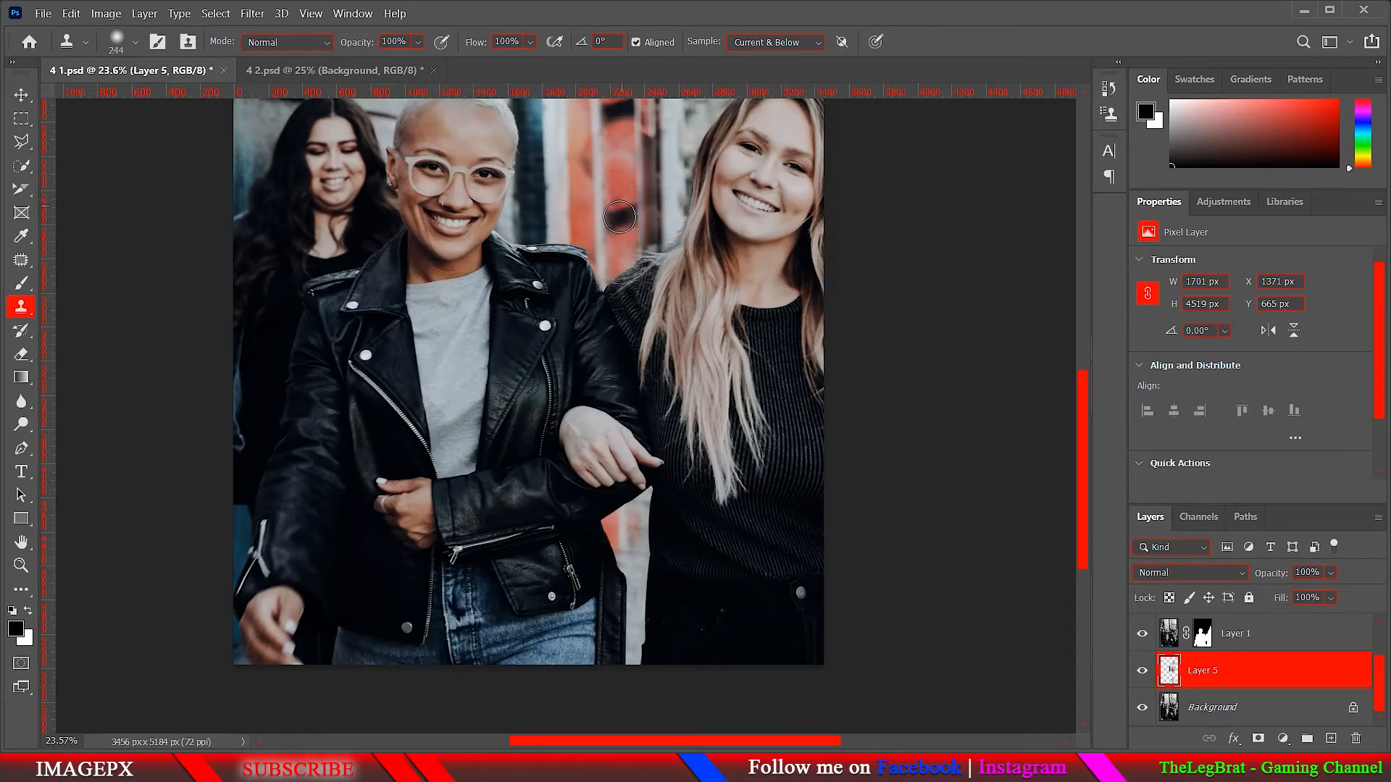
pyautogui.keyDown('alt'); pyautogui.rightClick(619, 230); pyautogui.keyUp('alt')
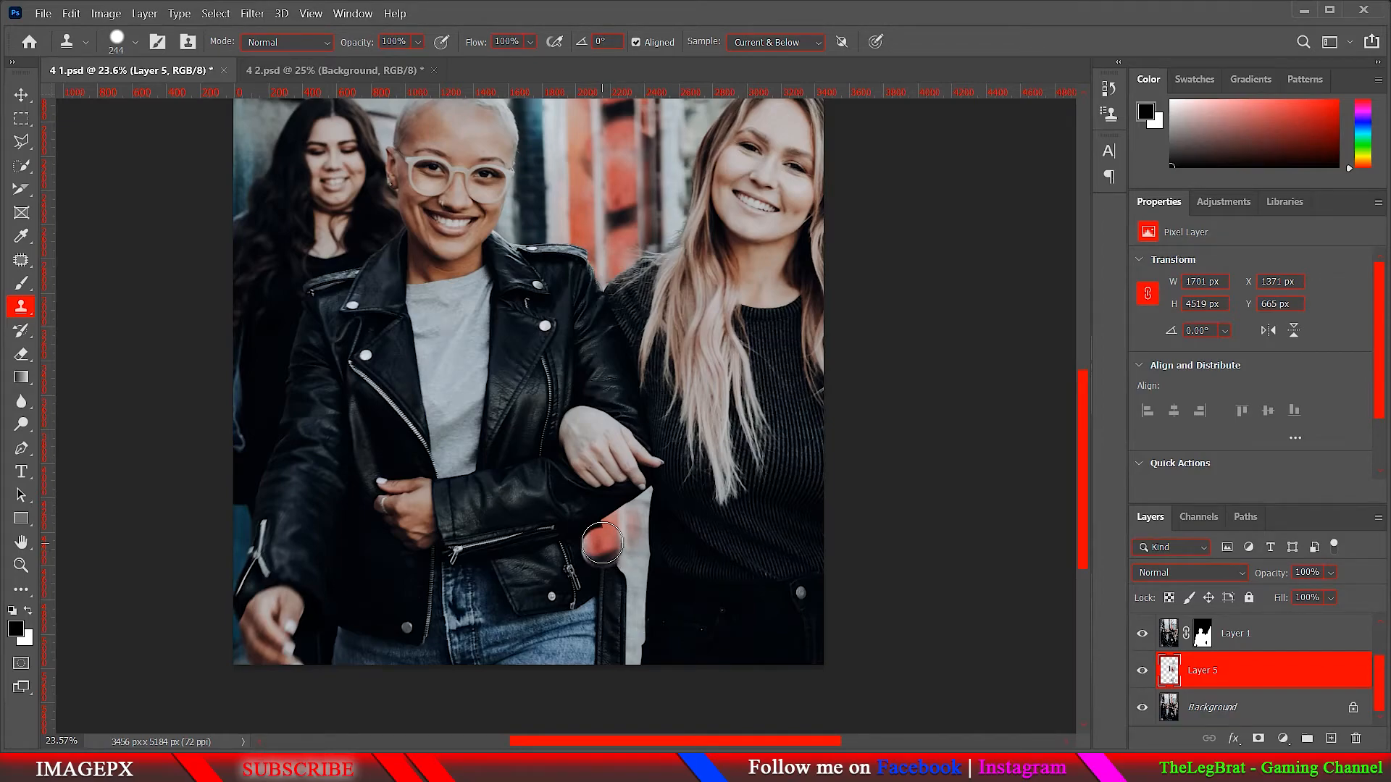
pyautogui.moveTo(603, 532)
pyautogui.mouseDown()
pyautogui.moveTo(604, 550)
pyautogui.moveTo(650, 507)
pyautogui.moveTo(616, 512)
pyautogui.mouseUp()
pyautogui.scroll(-10, 691, 525)
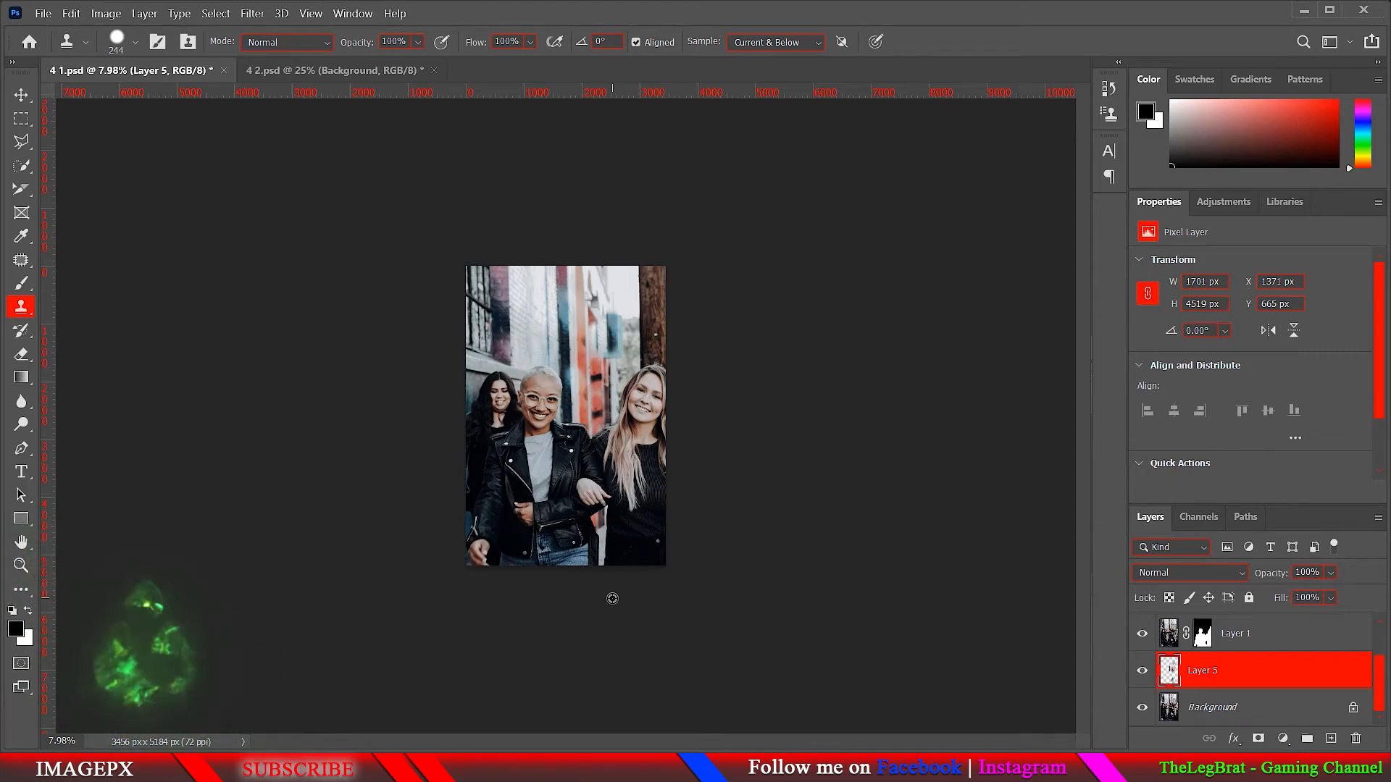
pyautogui.scroll(5, 612, 598)
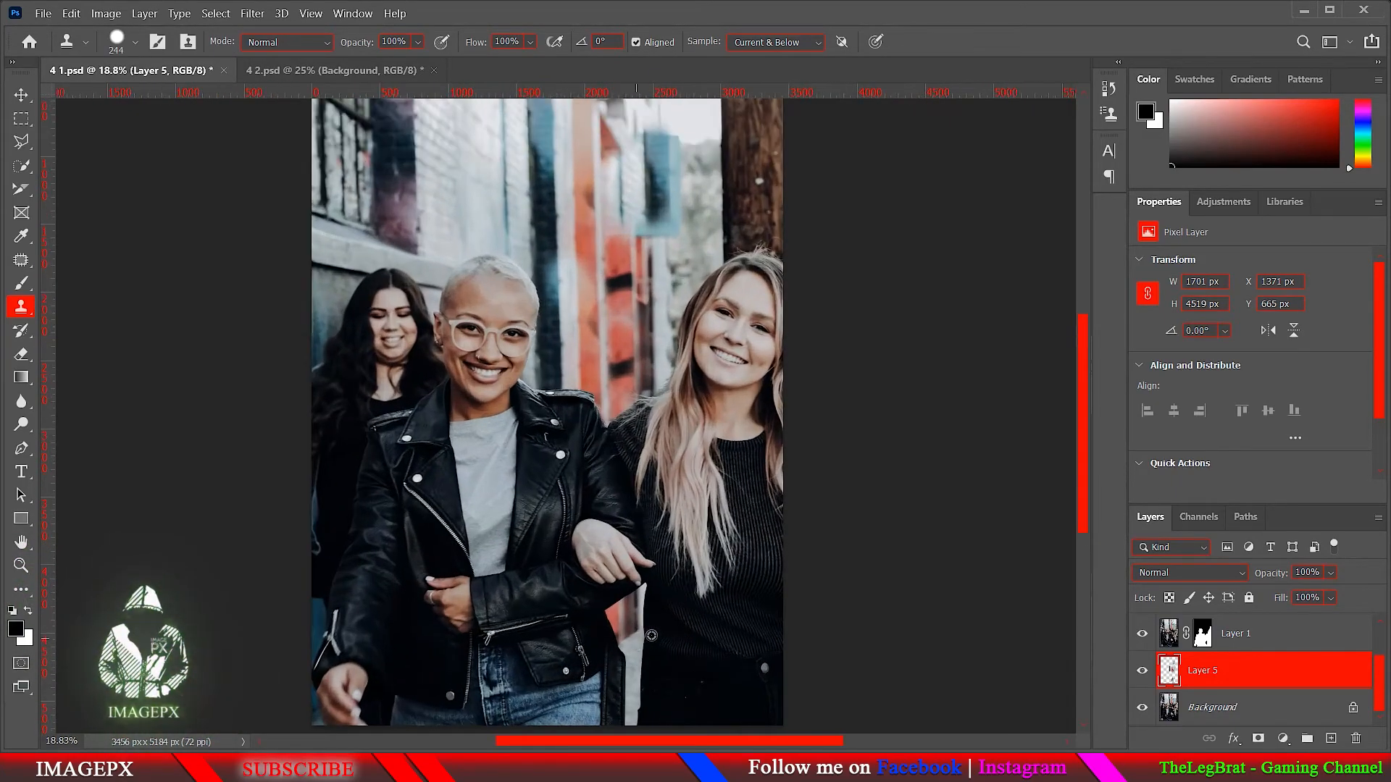
pyautogui.scroll(2, 642, 627)
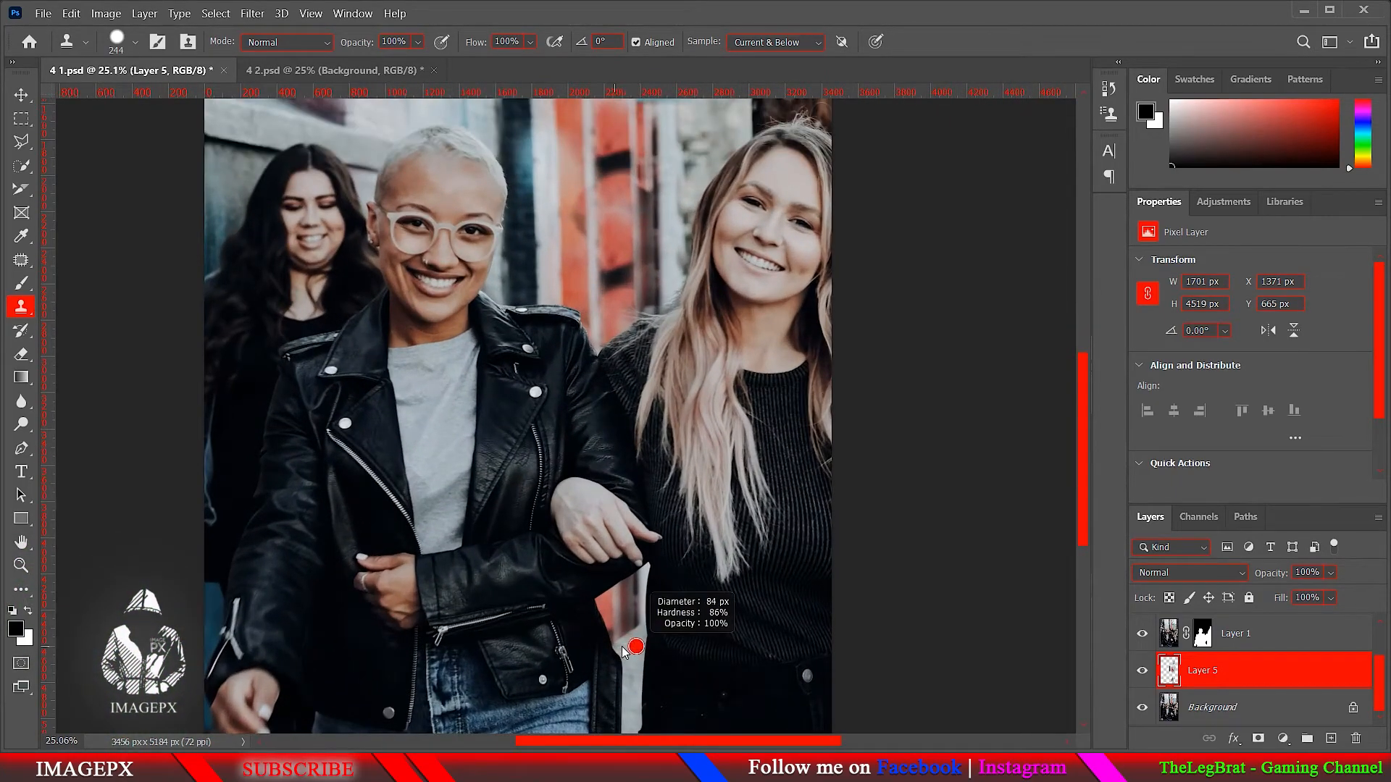
# Set the clone brush to a soft 193 px and clone the grey wall over the dark-haired background woman's outer hair
pyautogui.scroll(-1, 443, 533)
pyautogui.scroll(-2, 443, 533)
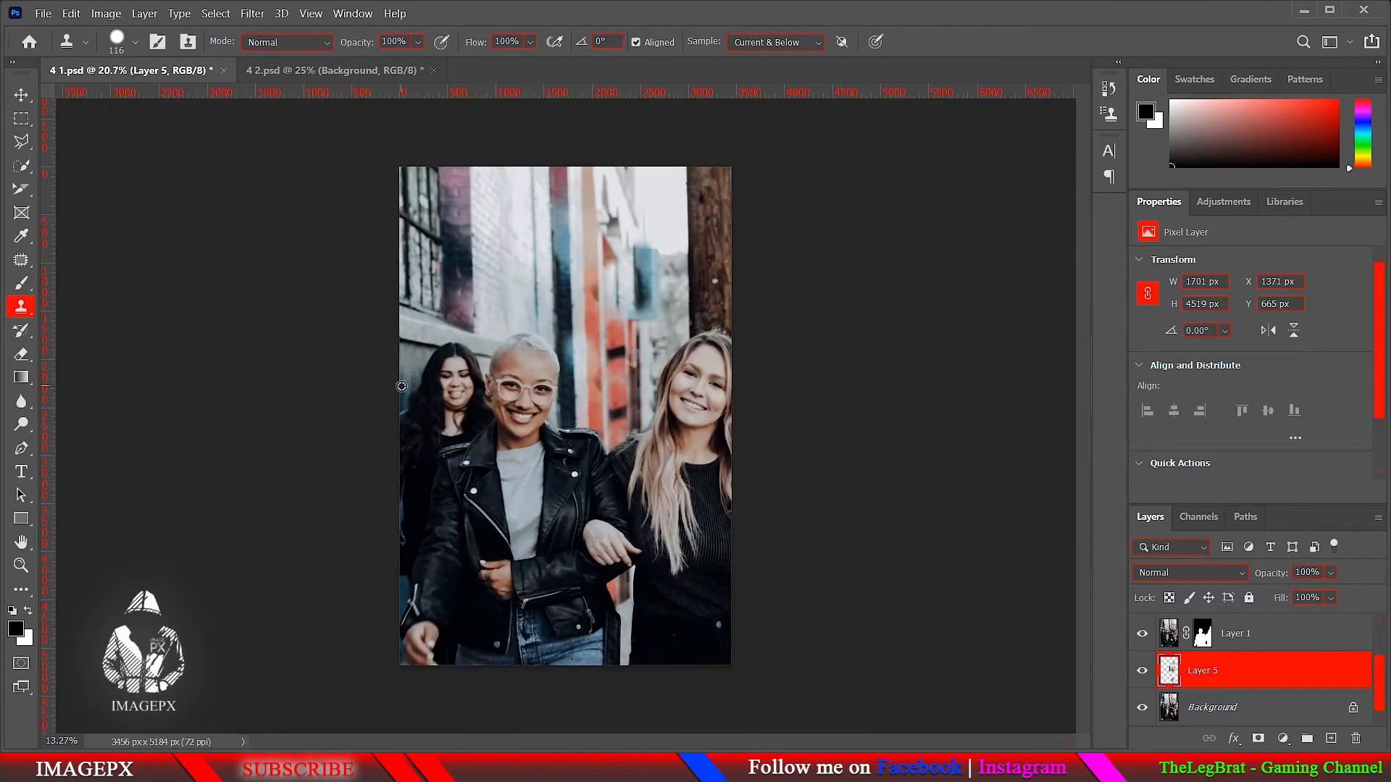
pyautogui.scroll(3, 397, 454)
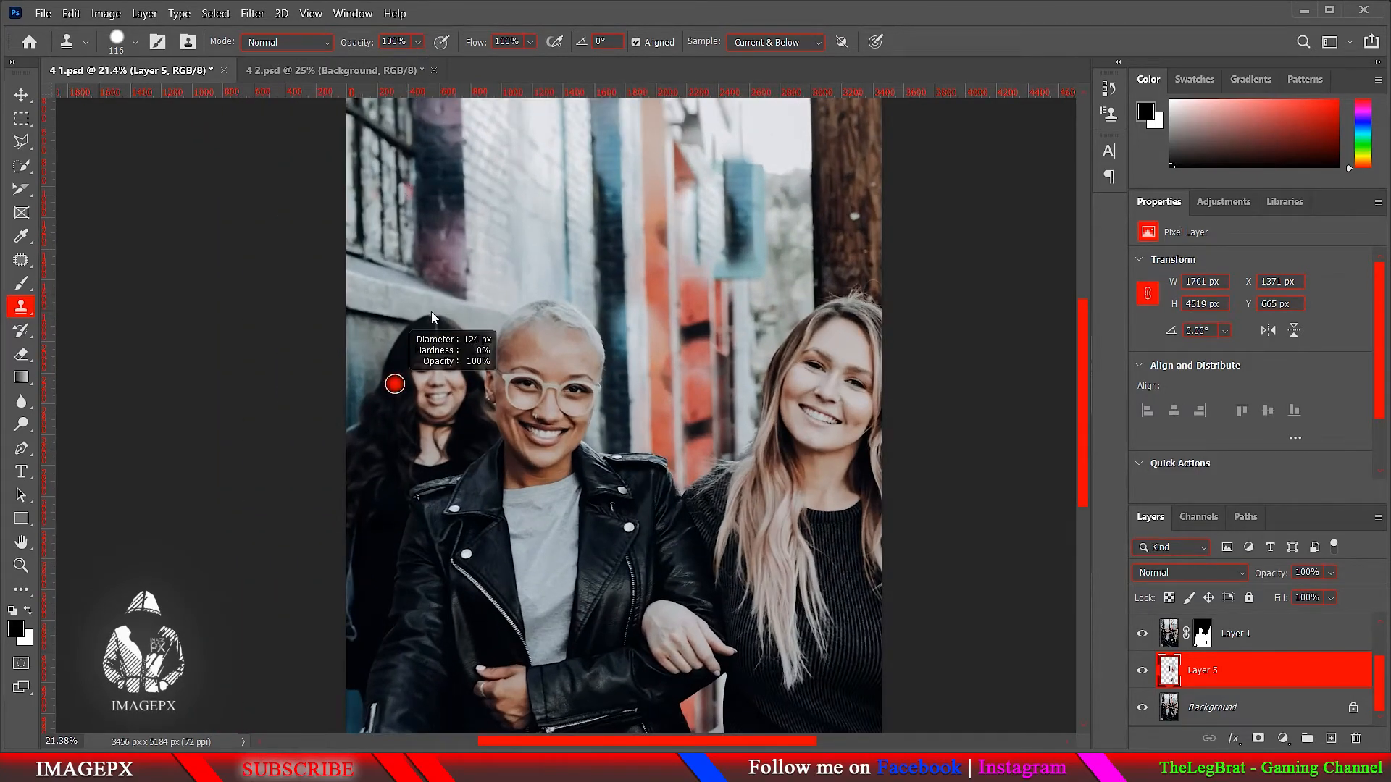
pyautogui.moveTo(422, 442); pyautogui.dragTo(424, 336)
pyautogui.scroll(1, 435, 377)
pyautogui.moveTo(432, 391); pyautogui.dragTo(480, 397)
pyautogui.scroll(5, 378, 362)
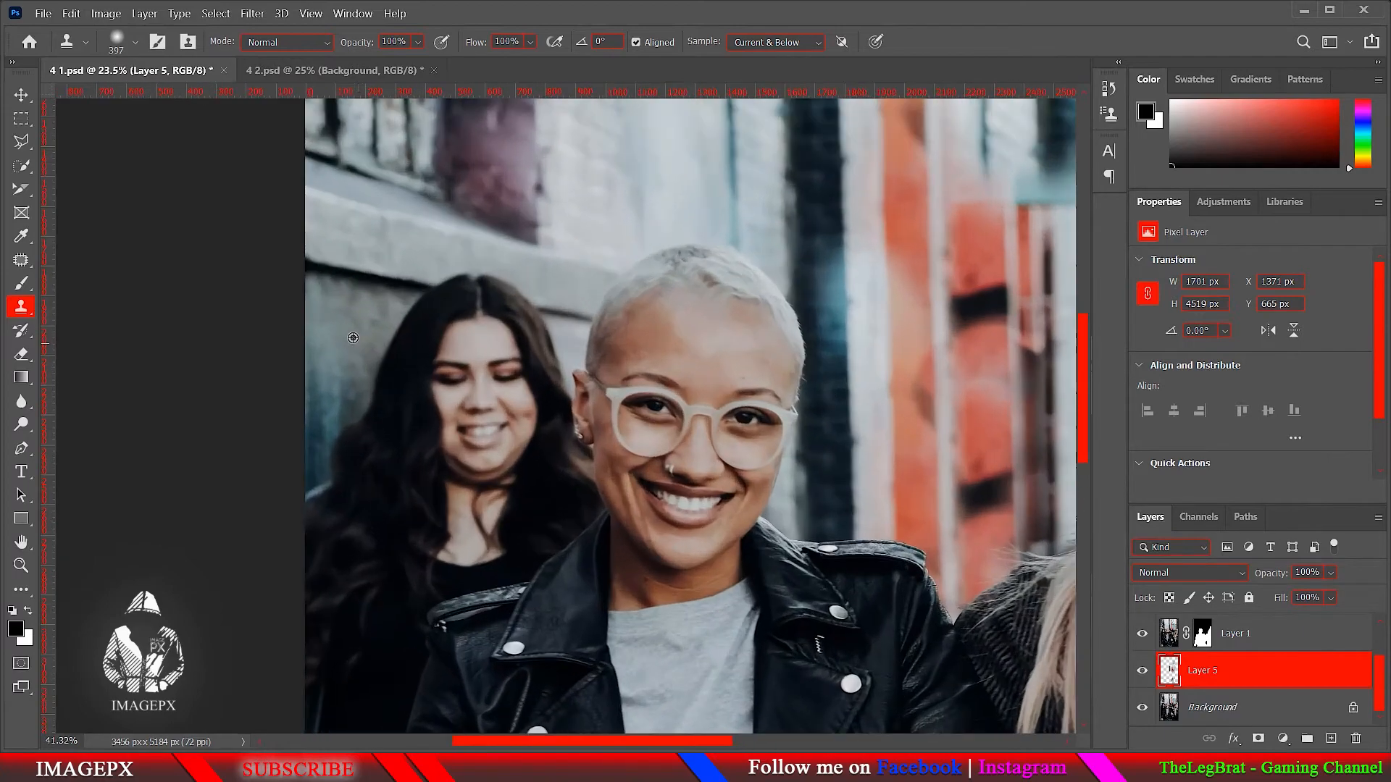
pyautogui.scroll(2, 353, 337)
pyautogui.moveTo(351, 329)
pyautogui.mouseDown()
pyautogui.moveTo(301, 344)
pyautogui.moveTo(426, 367)
pyautogui.moveTo(410, 367)
pyautogui.moveTo(421, 321)
pyautogui.mouseUp()
pyautogui.keyDown('alt'); pyautogui.click(323, 319); pyautogui.keyUp('alt')
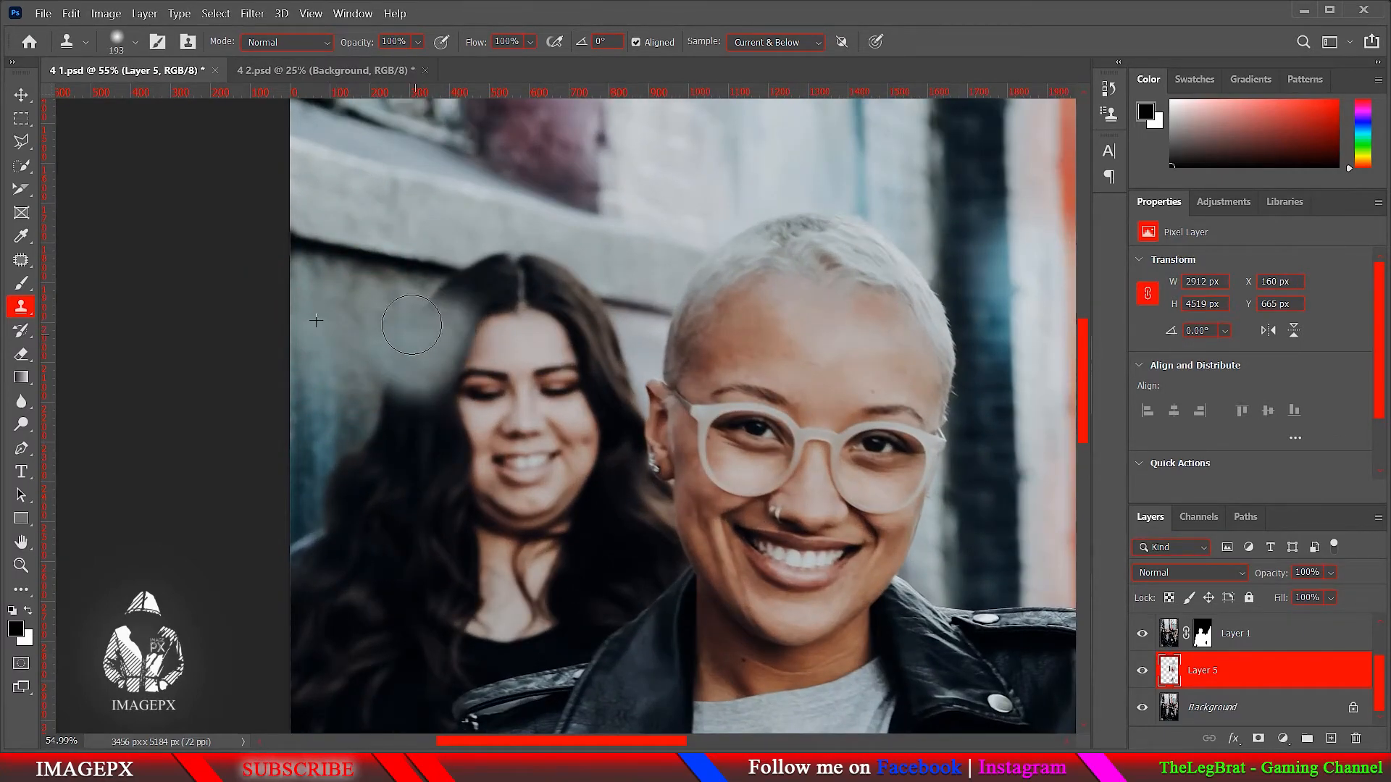
# Clone the ledge's dark lower edge and the grey wall across the top of the background woman's head and forehead
pyautogui.keyDown('alt'); pyautogui.click(360, 254); pyautogui.keyUp('alt')
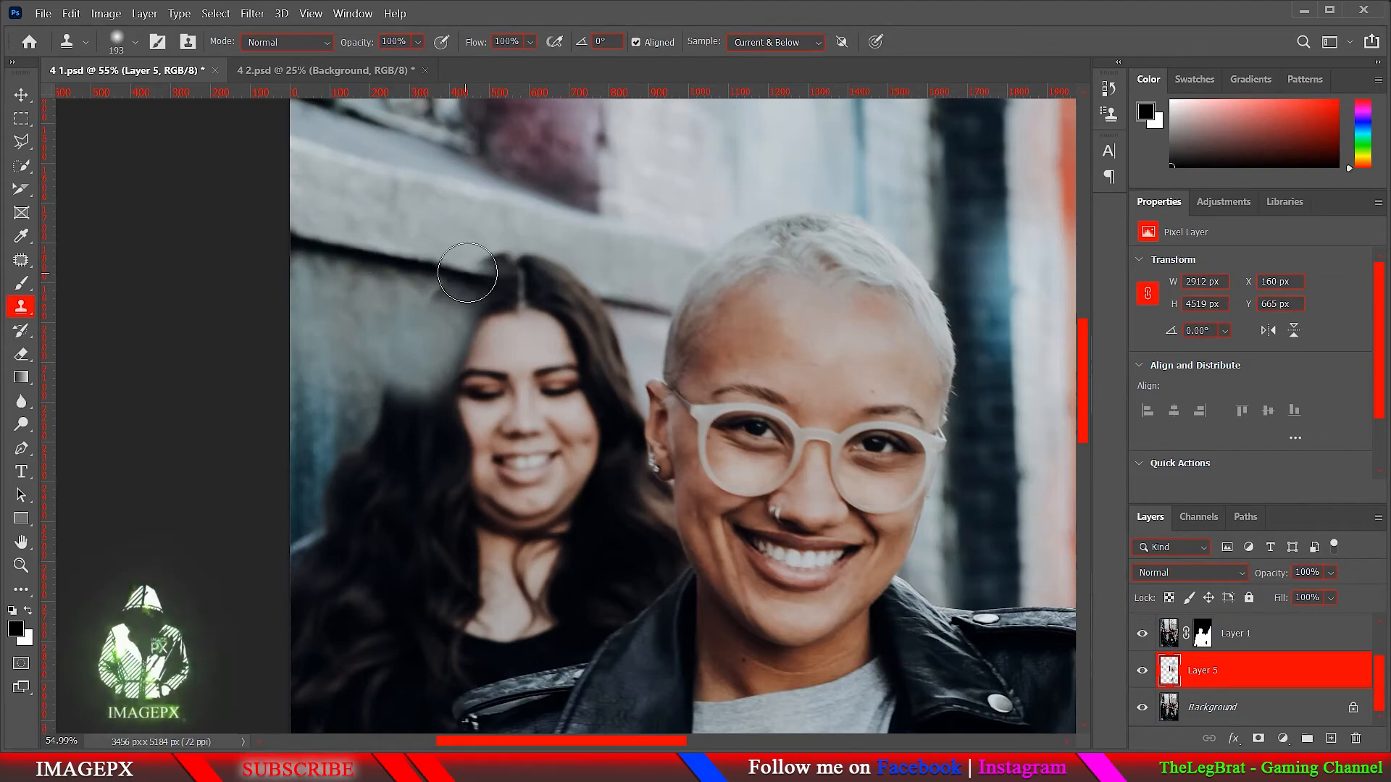
pyautogui.moveTo(473, 273)
pyautogui.mouseDown()
pyautogui.moveTo(639, 304)
pyautogui.moveTo(594, 298)
pyautogui.mouseUp()
pyautogui.click(593, 300)
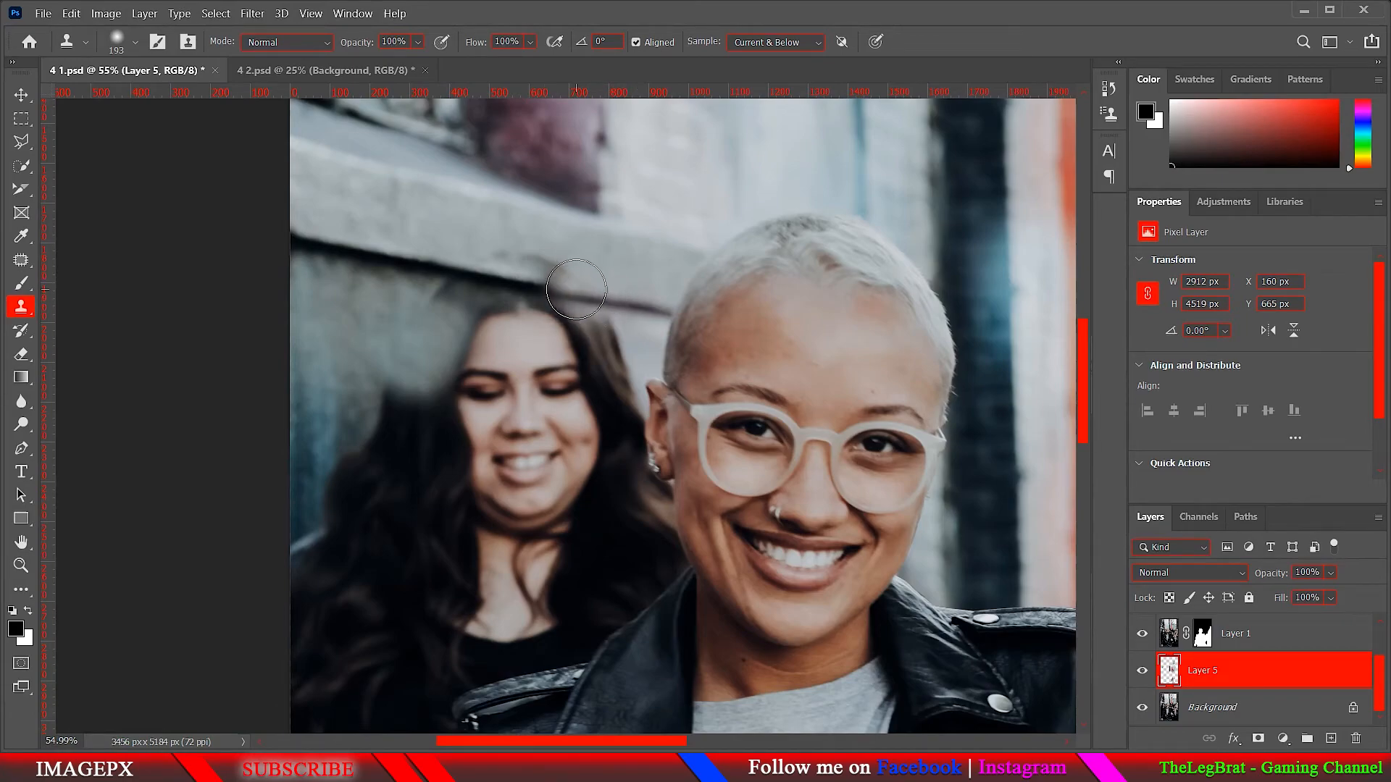
pyautogui.click(556, 296)
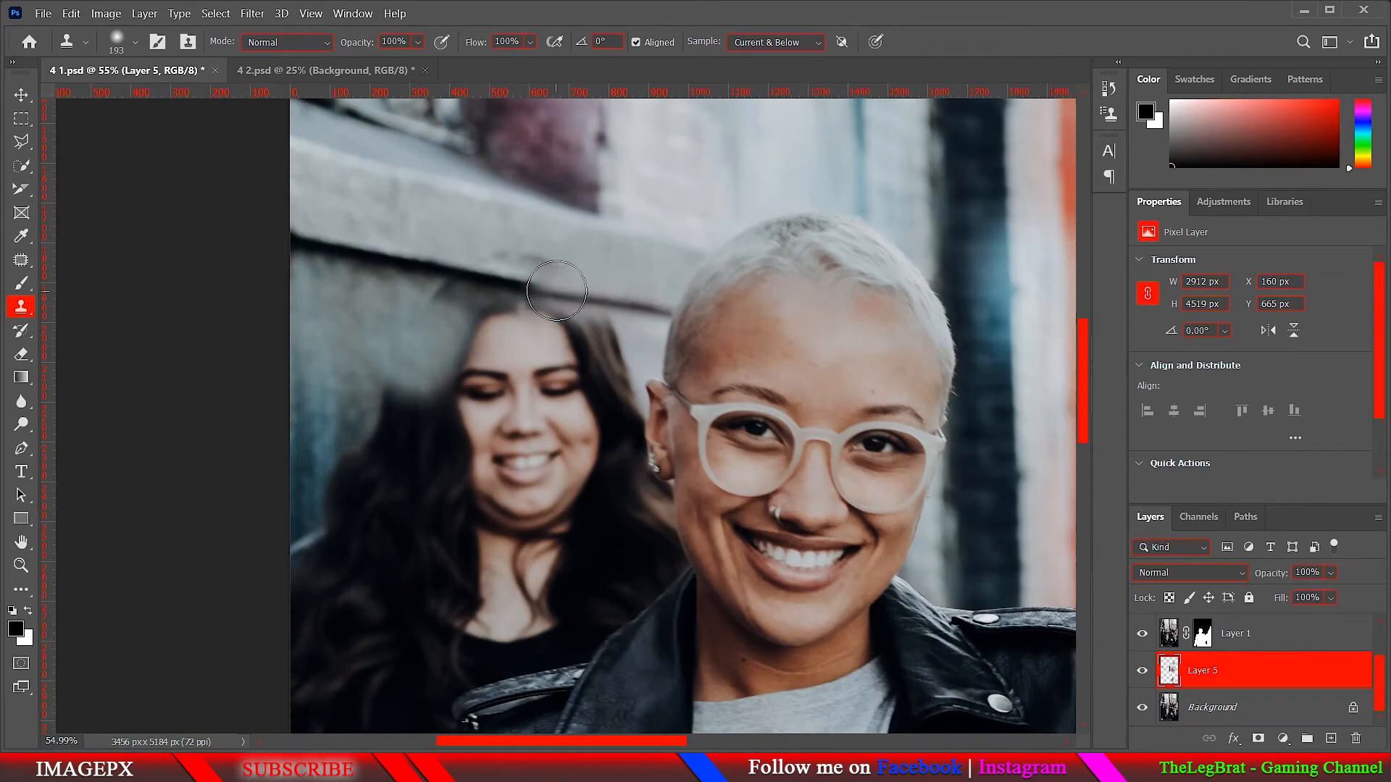
pyautogui.moveTo(553, 288)
pyautogui.mouseDown()
pyautogui.moveTo(551, 268)
pyautogui.moveTo(529, 263)
pyautogui.mouseUp()
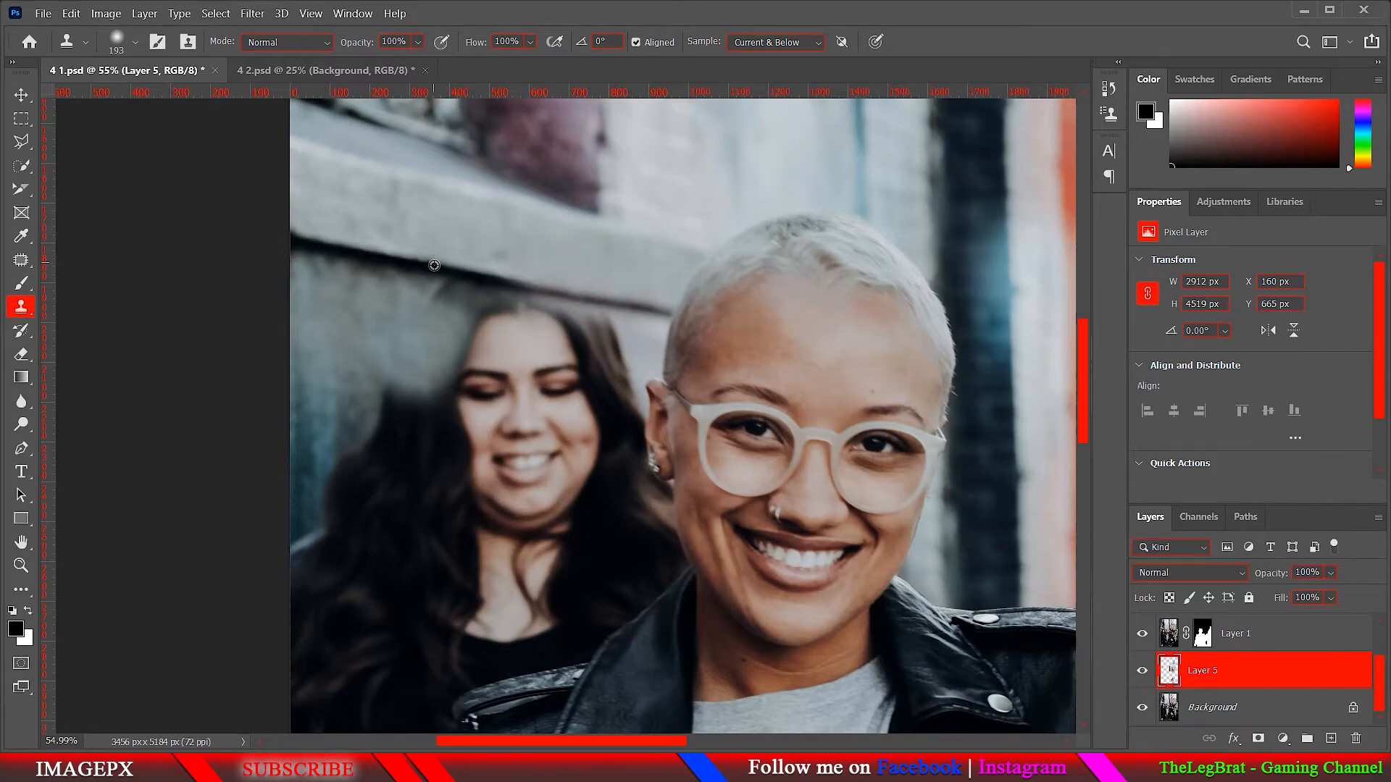
pyautogui.scroll(3, 442, 262)
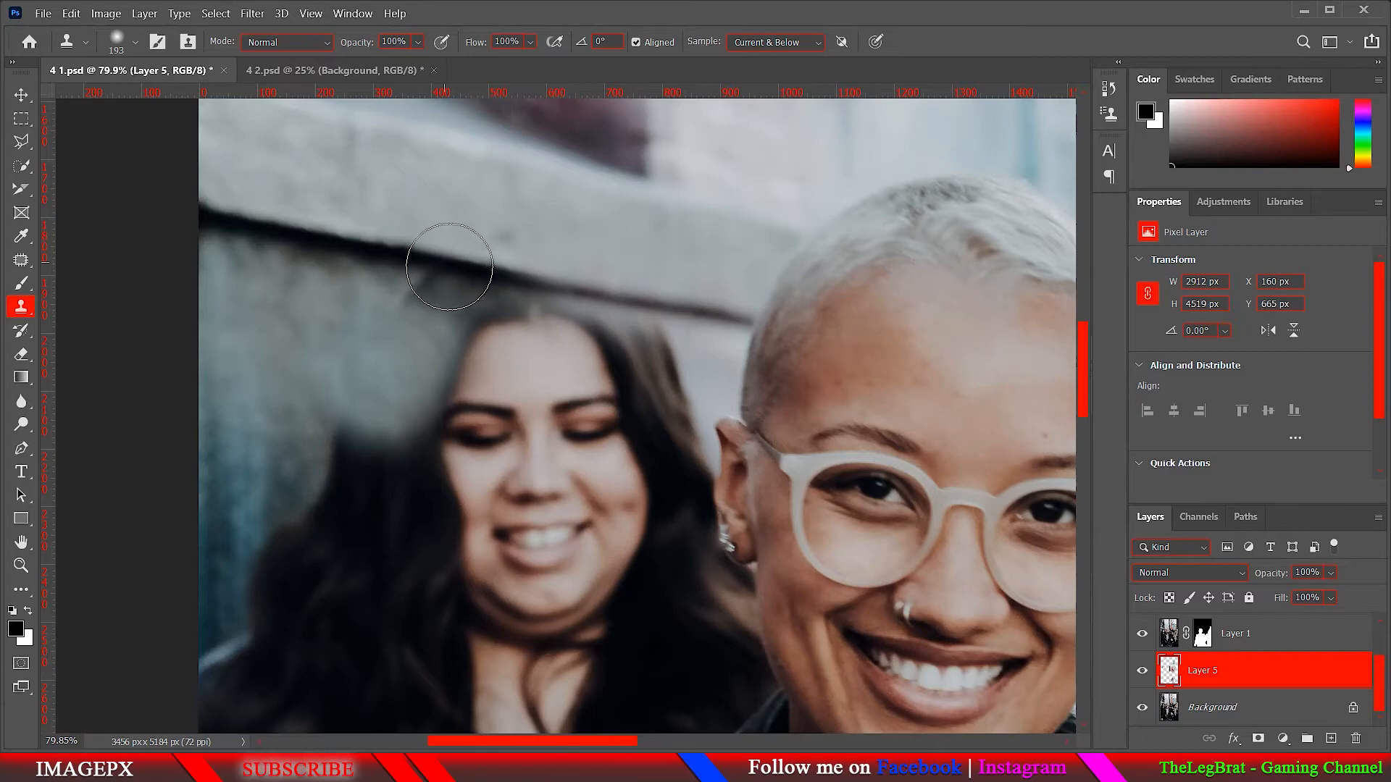
pyautogui.moveTo(462, 269)
pyautogui.mouseDown()
pyautogui.moveTo(435, 311)
pyautogui.moveTo(521, 301)
pyautogui.moveTo(559, 316)
pyautogui.moveTo(630, 300)
pyautogui.moveTo(648, 334)
pyautogui.mouseUp()
pyautogui.keyDown('alt'); pyautogui.click(717, 315); pyautogui.keyUp('alt')
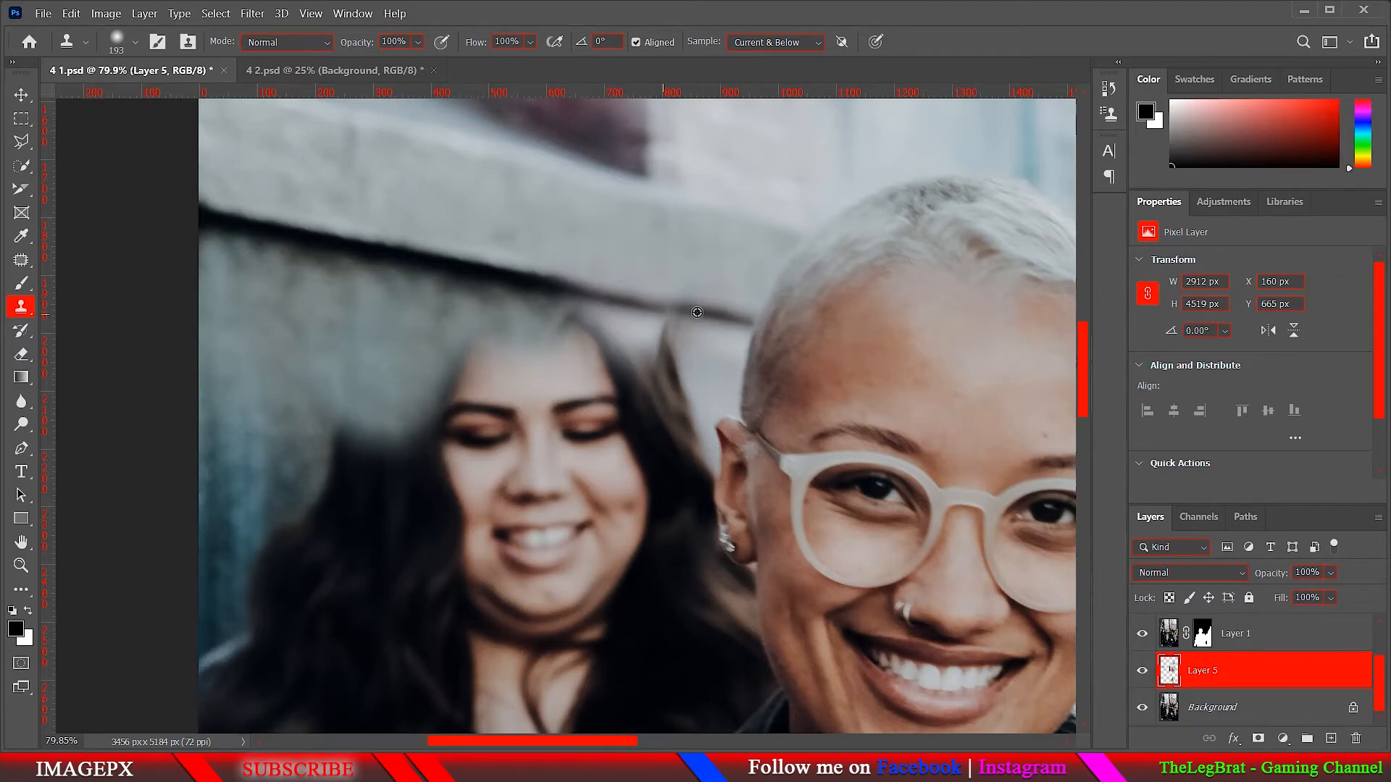
pyautogui.scroll(-1, 699, 319)
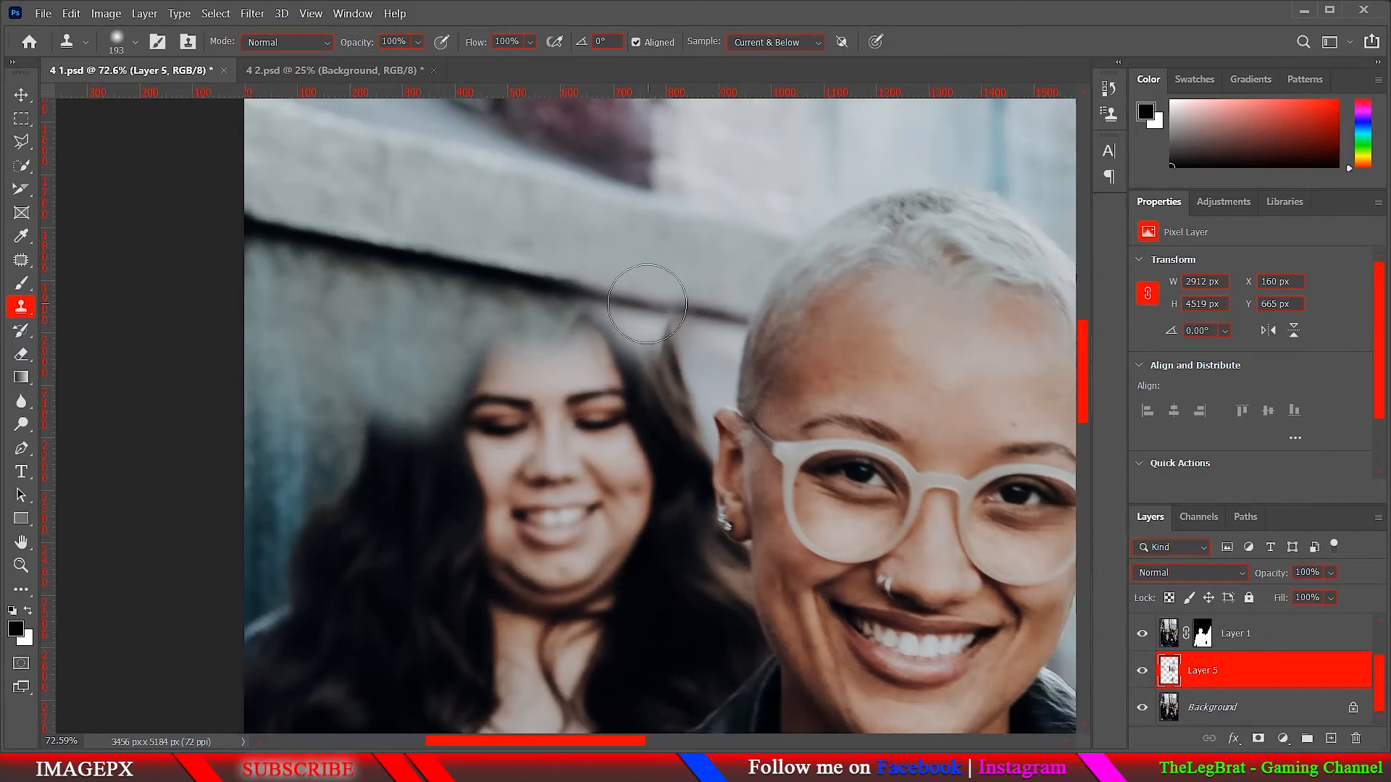
pyautogui.hotkey('ctrl', 'z')
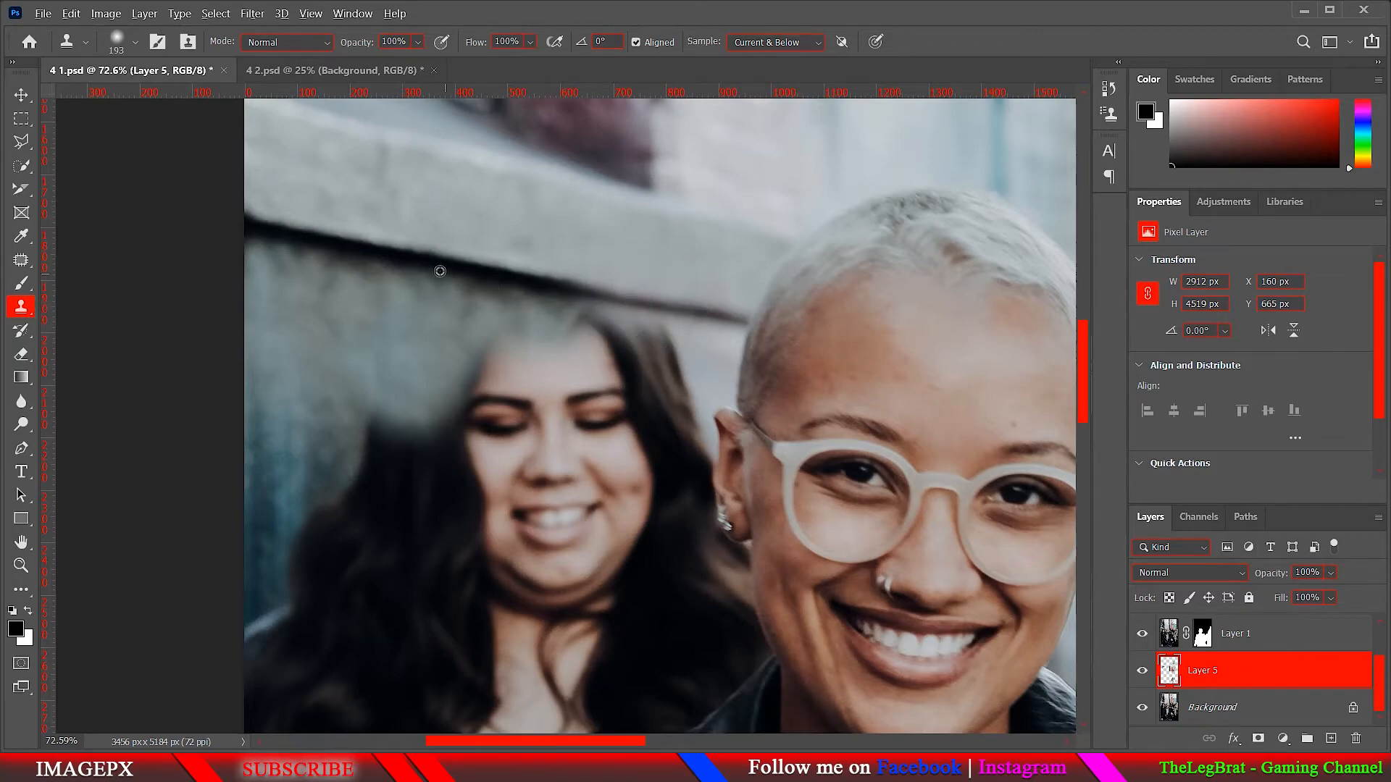
# Enlarge the clone brush to 213 px and clone the grey wall over the background woman's forehead, eyes and outer hair
pyautogui.moveTo(568, 295)
pyautogui.mouseDown()
pyautogui.moveTo(566, 329)
pyautogui.moveTo(502, 343)
pyautogui.moveTo(634, 345)
pyautogui.moveTo(653, 363)
pyautogui.moveTo(565, 405)
pyautogui.moveTo(377, 419)
pyautogui.moveTo(399, 422)
pyautogui.moveTo(358, 424)
pyautogui.moveTo(368, 411)
pyautogui.moveTo(353, 384)
pyautogui.moveTo(334, 476)
pyautogui.moveTo(316, 441)
pyautogui.mouseUp()
pyautogui.keyDown('alt'); pyautogui.click(319, 334); pyautogui.keyUp('alt')
pyautogui.scroll(-3, 368, 411)
pyautogui.scroll(-1, 369, 411)
pyautogui.keyDown('alt'); pyautogui.click(351, 381); pyautogui.keyUp('alt')
pyautogui.keyDown('alt'); pyautogui.click(361, 398); pyautogui.keyUp('alt')
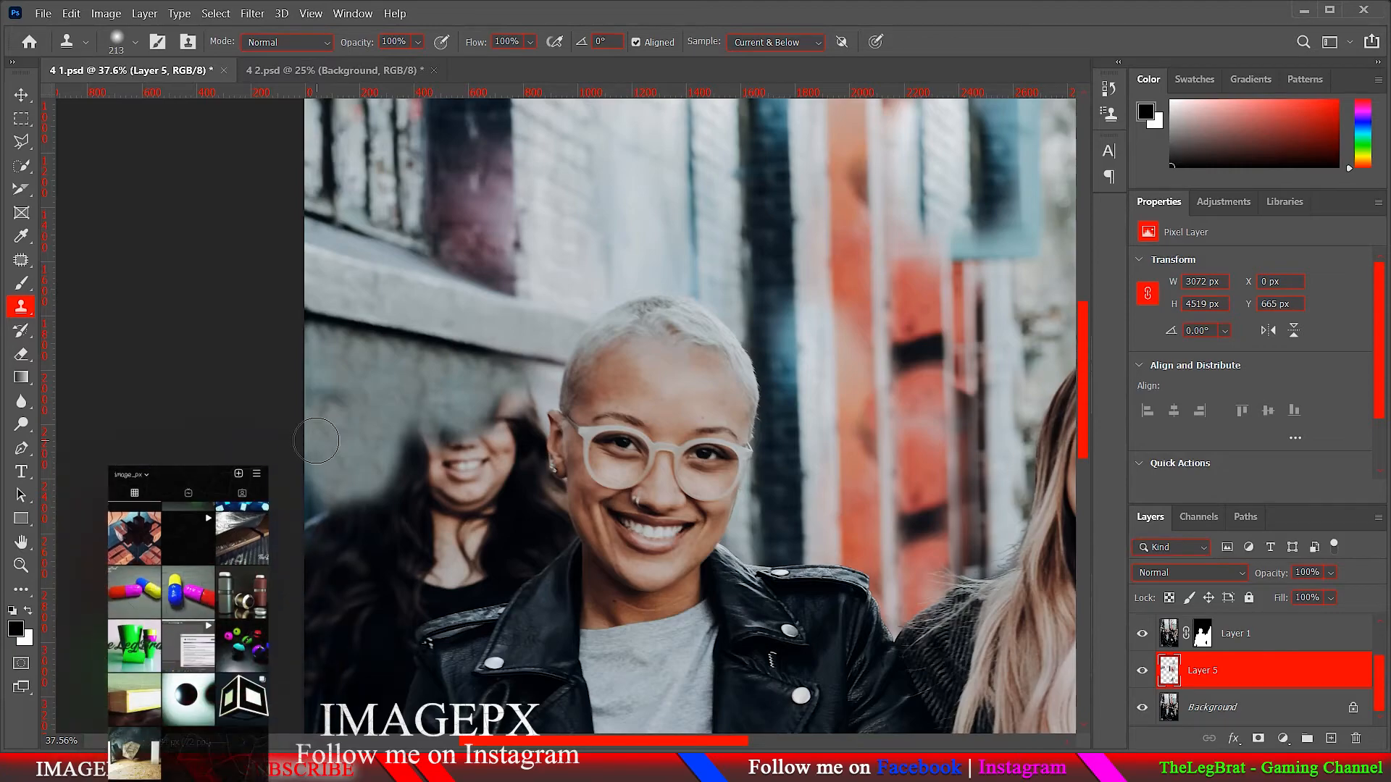
pyautogui.keyDown('alt'); pyautogui.click(337, 439); pyautogui.keyUp('alt')
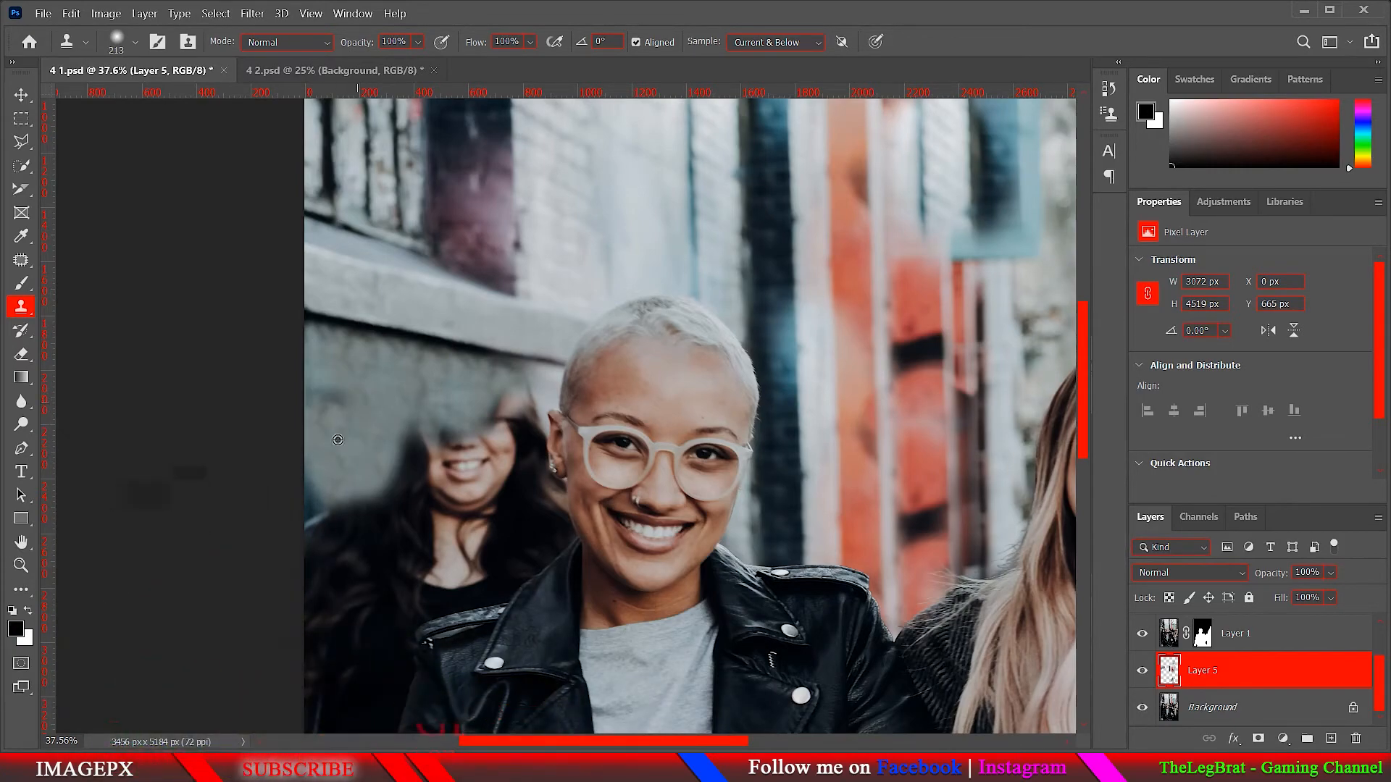
pyautogui.moveTo(314, 514); pyautogui.dragTo(312, 511)
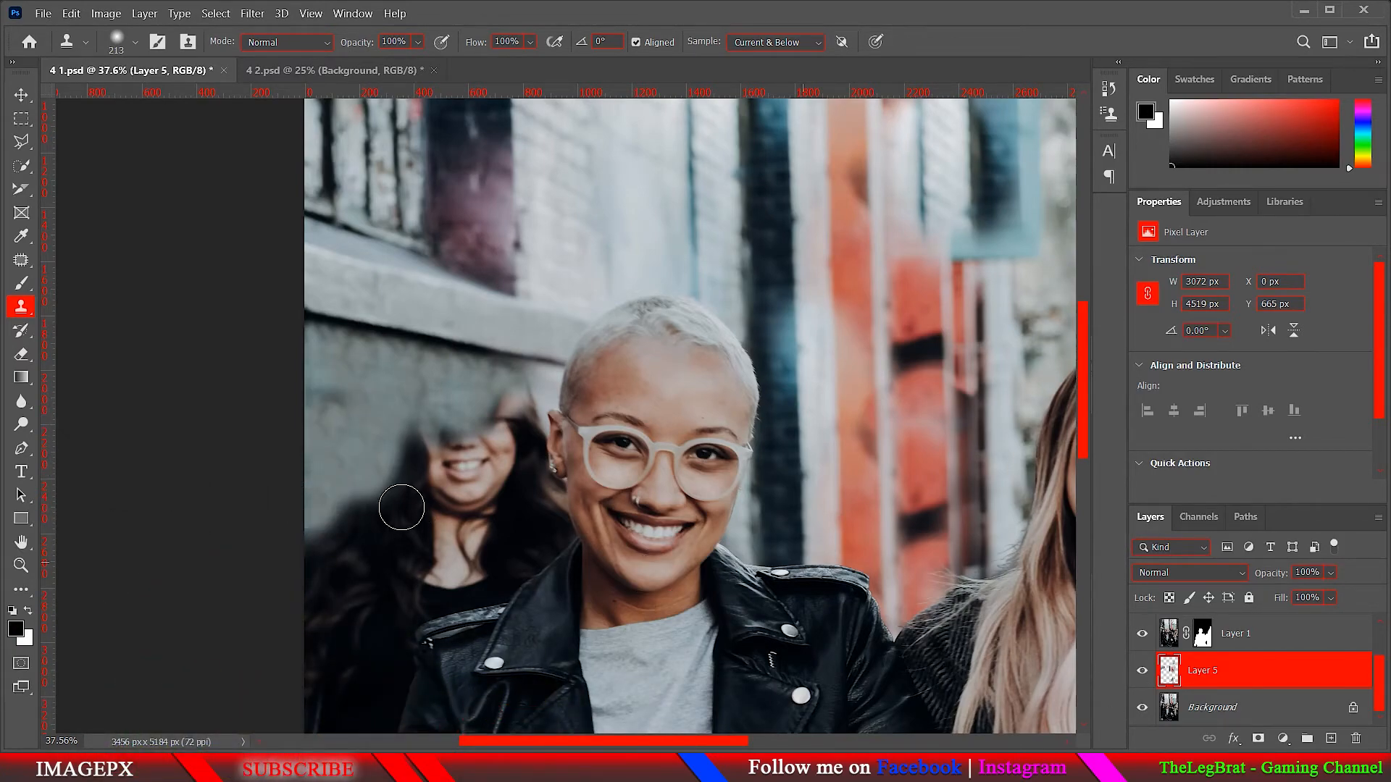
# Reduce the clone brush to 187 px and clone the wall over the hair near the front woman's ear and beside the background face
pyautogui.keyDown('alt'); pyautogui.rightClick(350, 409); pyautogui.keyUp('alt')
pyautogui.moveTo(392, 458); pyautogui.dragTo(395, 444)
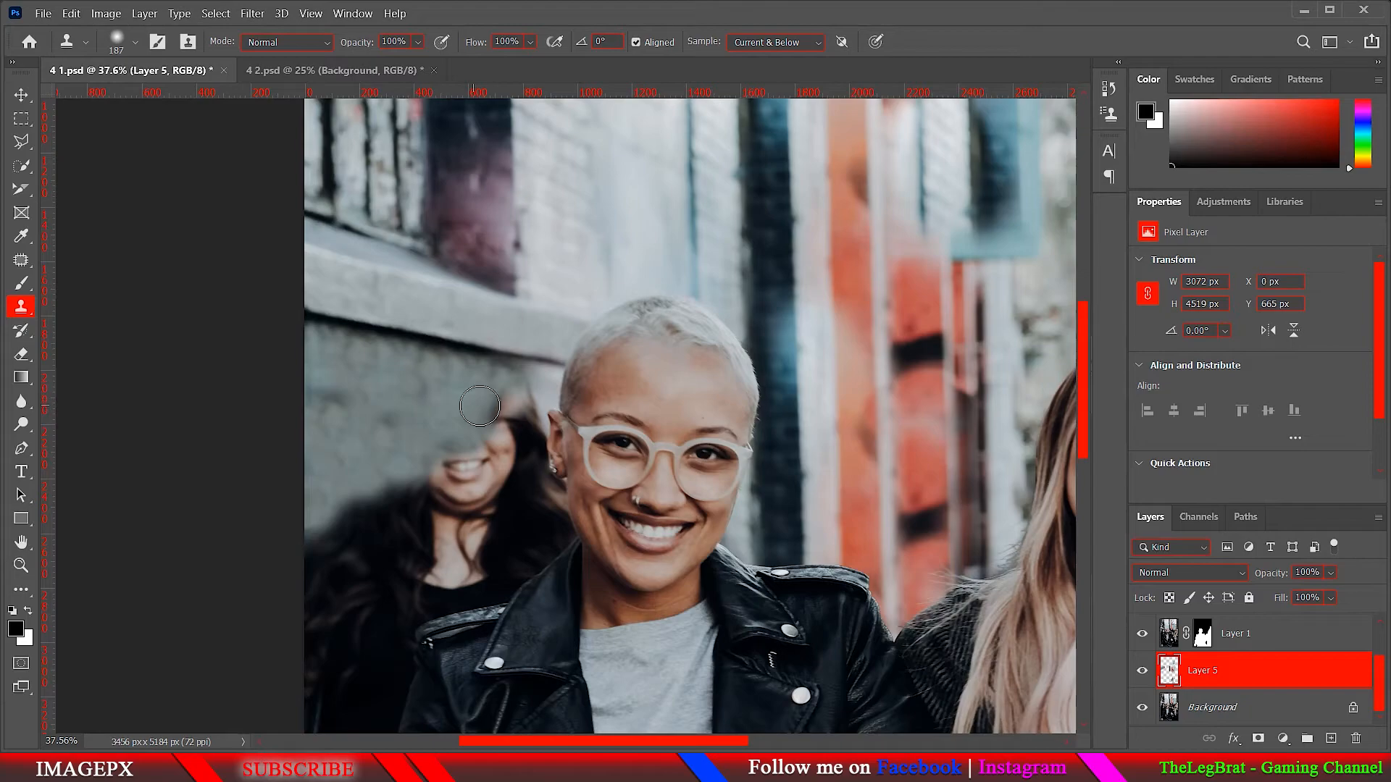
pyautogui.moveTo(479, 406); pyautogui.dragTo(506, 411)
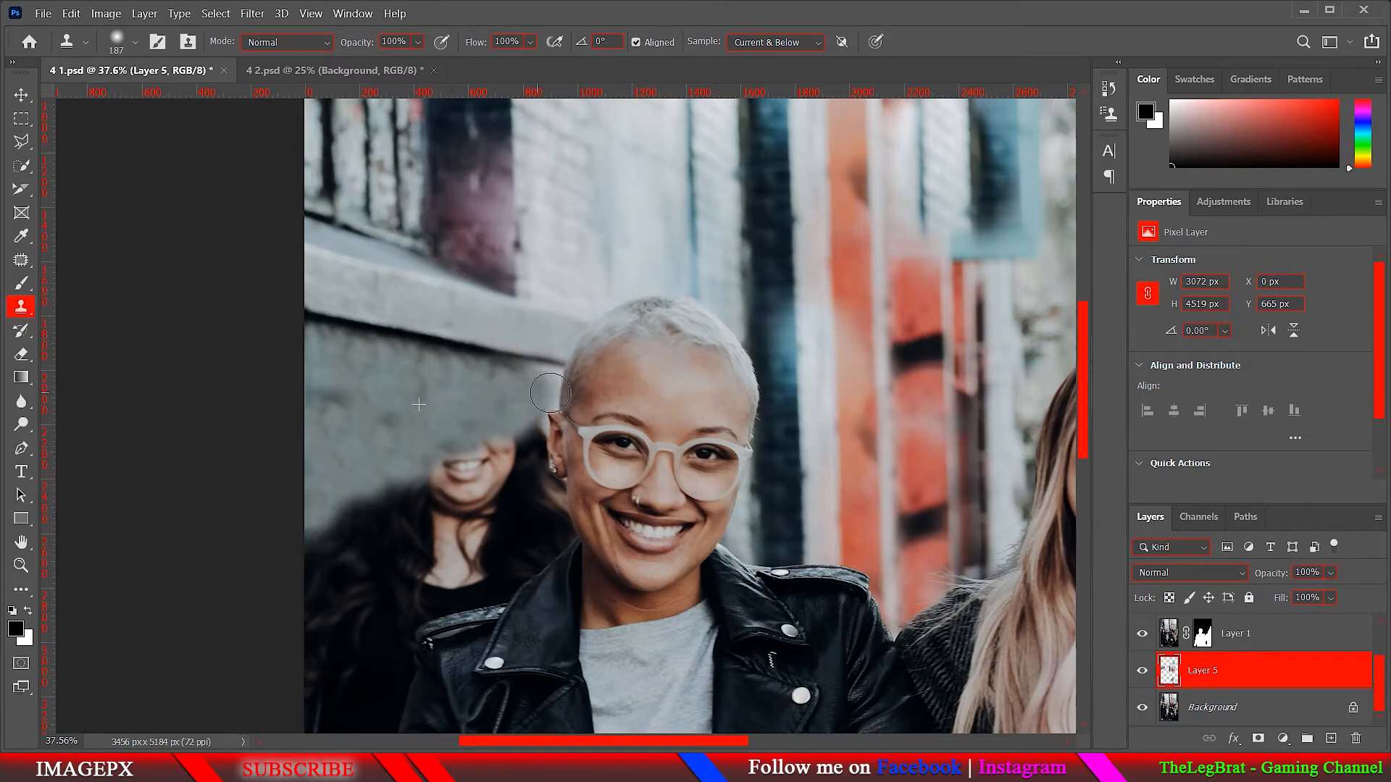
pyautogui.moveTo(516, 425); pyautogui.dragTo(530, 426)
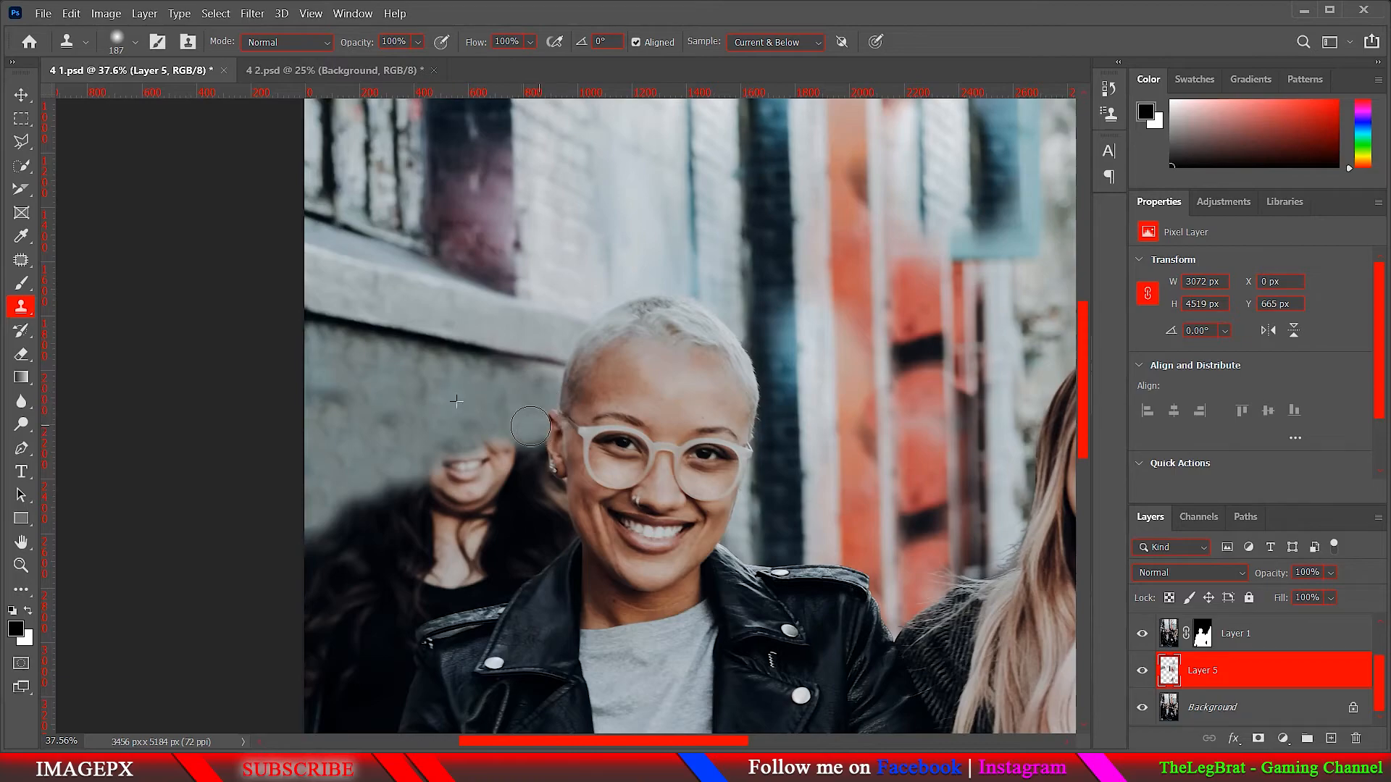
# Enlarge the clone brush to 302 px and clone the grey wall over the background woman's remaining face and outer shoulder
pyautogui.keyDown('alt'); pyautogui.rightClick(405, 419); pyautogui.keyUp('alt')
pyautogui.moveTo(354, 512)
pyautogui.mouseDown()
pyautogui.moveTo(319, 572)
pyautogui.moveTo(323, 560)
pyautogui.mouseUp()
pyautogui.moveTo(387, 515)
pyautogui.mouseDown()
pyautogui.moveTo(389, 484)
pyautogui.moveTo(438, 465)
pyautogui.moveTo(451, 485)
pyautogui.moveTo(531, 462)
pyautogui.mouseUp()
pyautogui.scroll(-1, 410, 458)
pyautogui.moveTo(450, 534)
pyautogui.mouseDown()
pyautogui.moveTo(477, 389)
pyautogui.moveTo(460, 353)
pyautogui.moveTo(501, 338)
pyautogui.moveTo(537, 366)
pyautogui.mouseUp()
# Resample the grey wall and clone it over the background woman's neck, remaining hair and shoulder above the leather jacket
pyautogui.keyDown('alt'); pyautogui.click(438, 324); pyautogui.keyUp('alt')
pyautogui.keyDown('alt'); pyautogui.click(428, 304); pyautogui.keyUp('alt')
pyautogui.moveTo(578, 324); pyautogui.dragTo(566, 334)
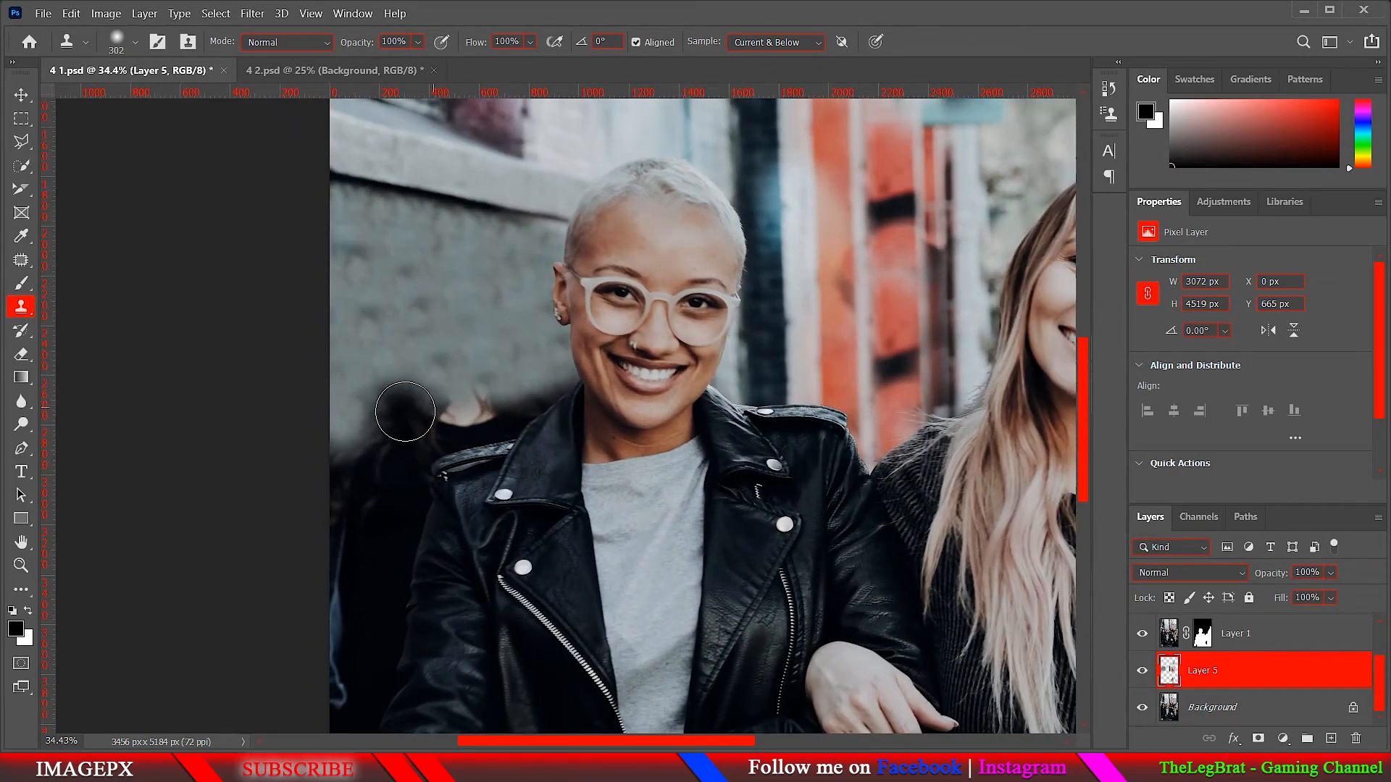
pyautogui.moveTo(405, 412)
pyautogui.mouseDown()
pyautogui.moveTo(443, 339)
pyautogui.moveTo(524, 407)
pyautogui.moveTo(557, 395)
pyautogui.moveTo(456, 422)
pyautogui.moveTo(465, 366)
pyautogui.mouseUp()
pyautogui.moveTo(377, 427)
pyautogui.mouseDown()
pyautogui.moveTo(349, 433)
pyautogui.moveTo(352, 468)
pyautogui.moveTo(385, 465)
pyautogui.mouseUp()
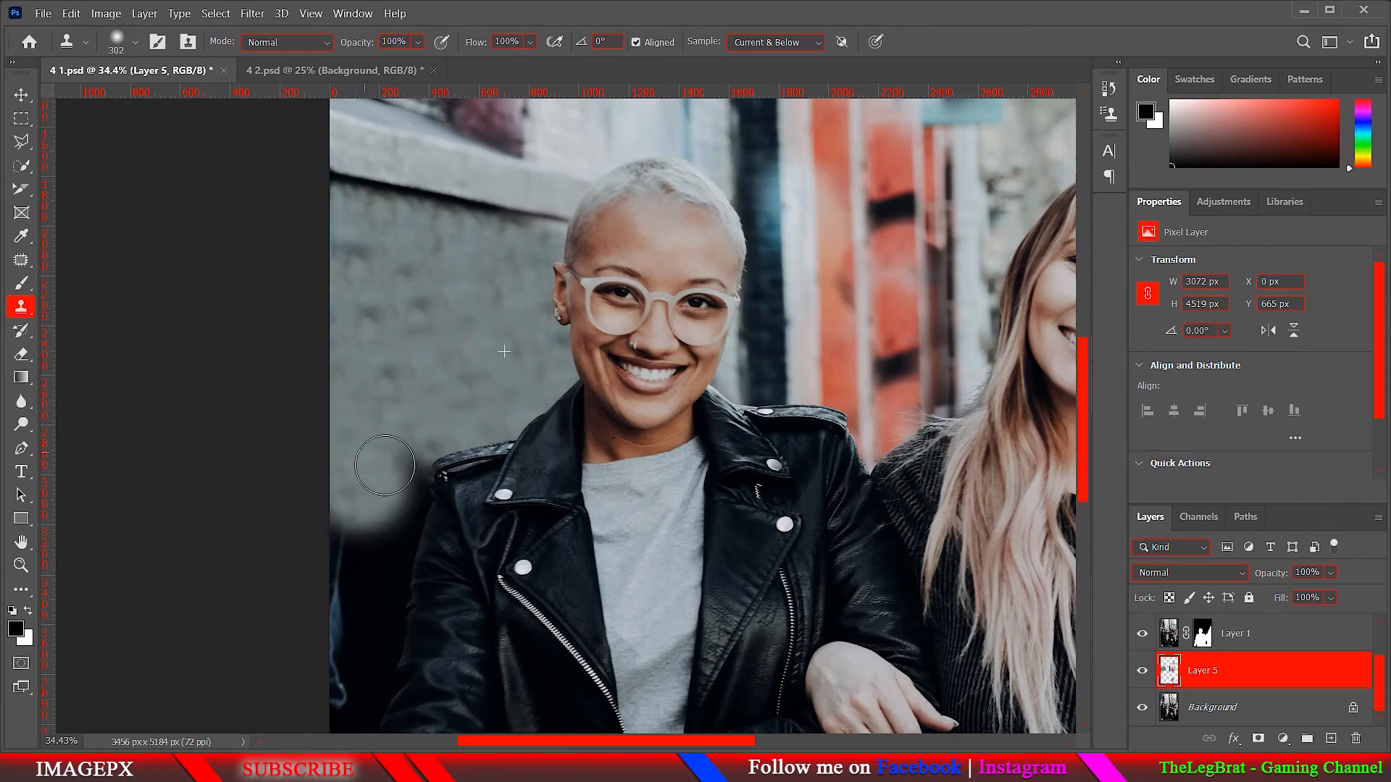
# Clone the grey wall down the photo's outer edge, over the dark clothing beside the jacket sleeve and around the front woman's lowered hand
pyautogui.scroll(-1, 429, 385)
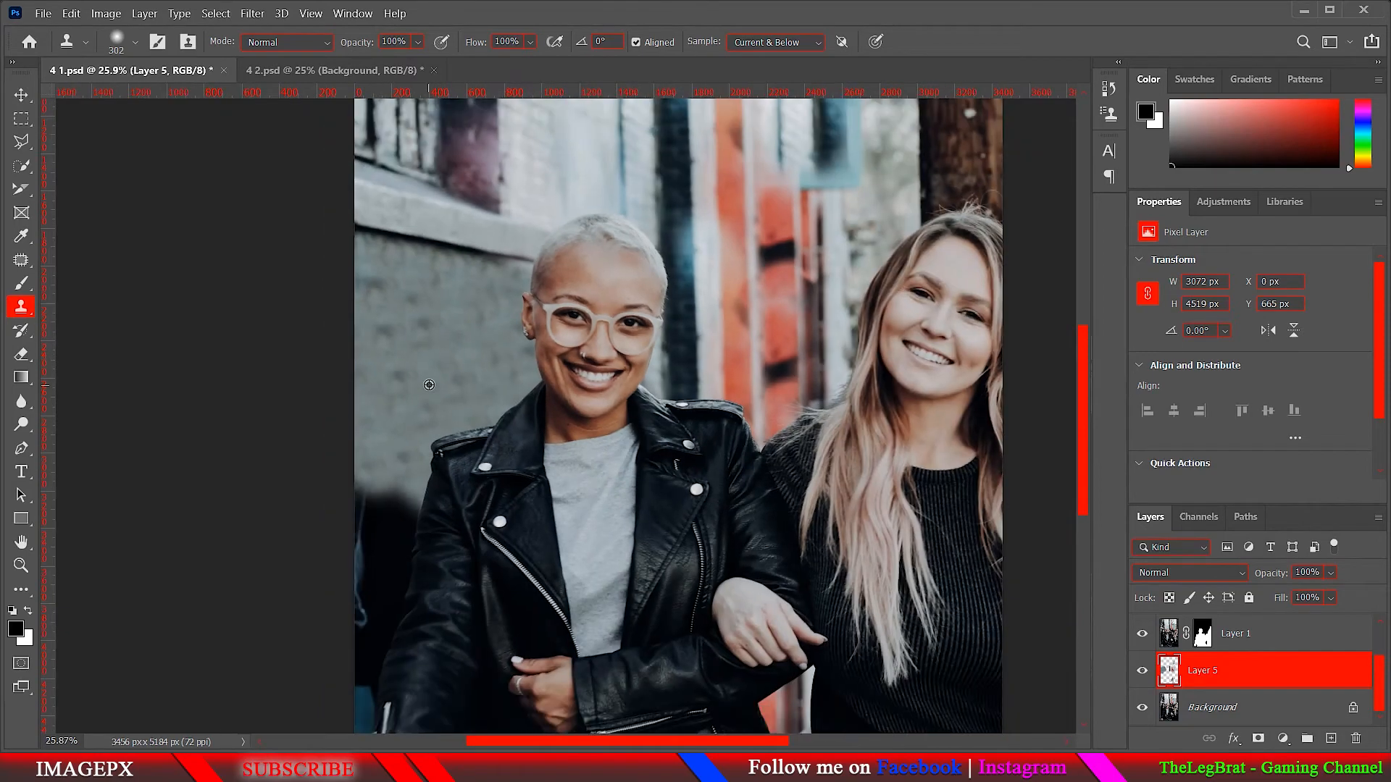
pyautogui.moveTo(398, 461)
pyautogui.mouseDown()
pyautogui.moveTo(408, 334)
pyautogui.moveTo(409, 359)
pyautogui.moveTo(452, 328)
pyautogui.mouseUp()
pyautogui.scroll(-1, 450, 231)
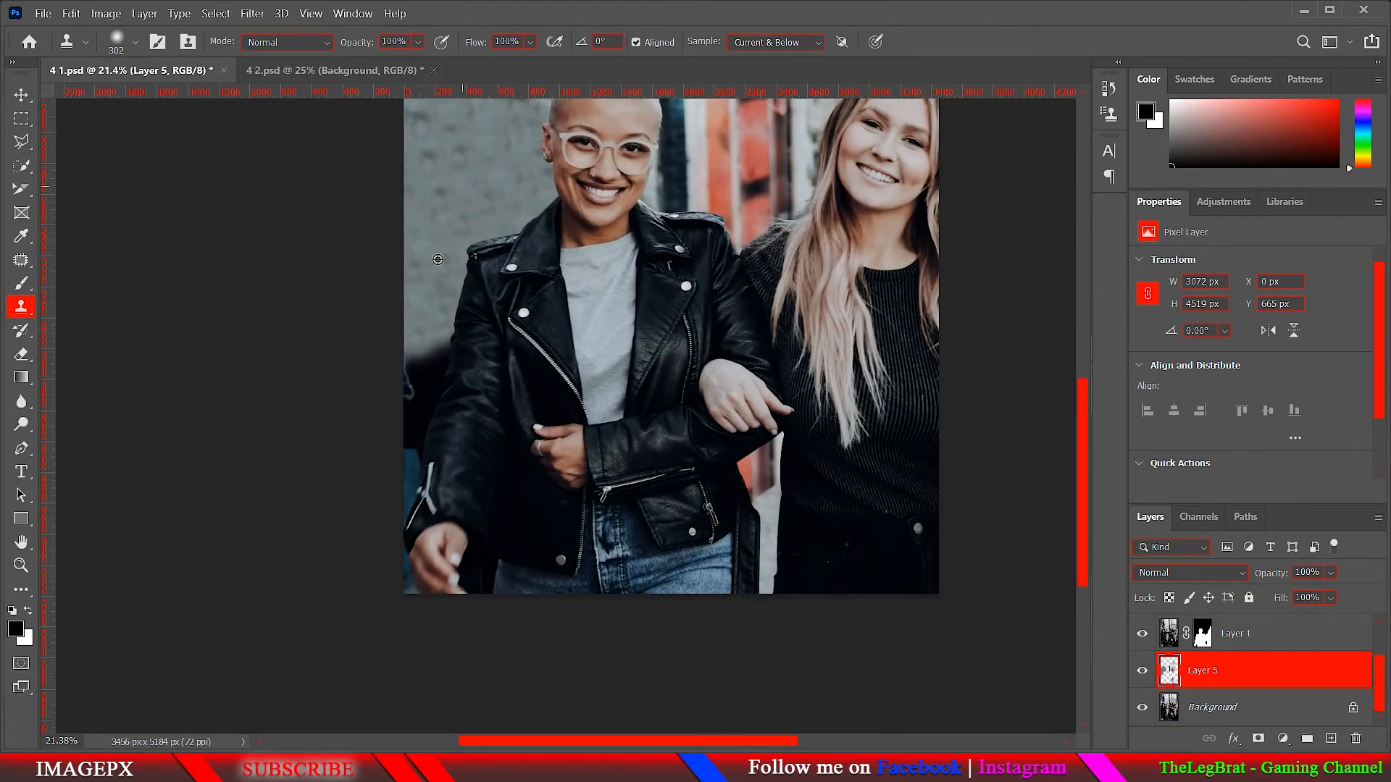
pyautogui.moveTo(398, 404)
pyautogui.mouseDown()
pyautogui.moveTo(424, 391)
pyautogui.moveTo(442, 347)
pyautogui.mouseUp()
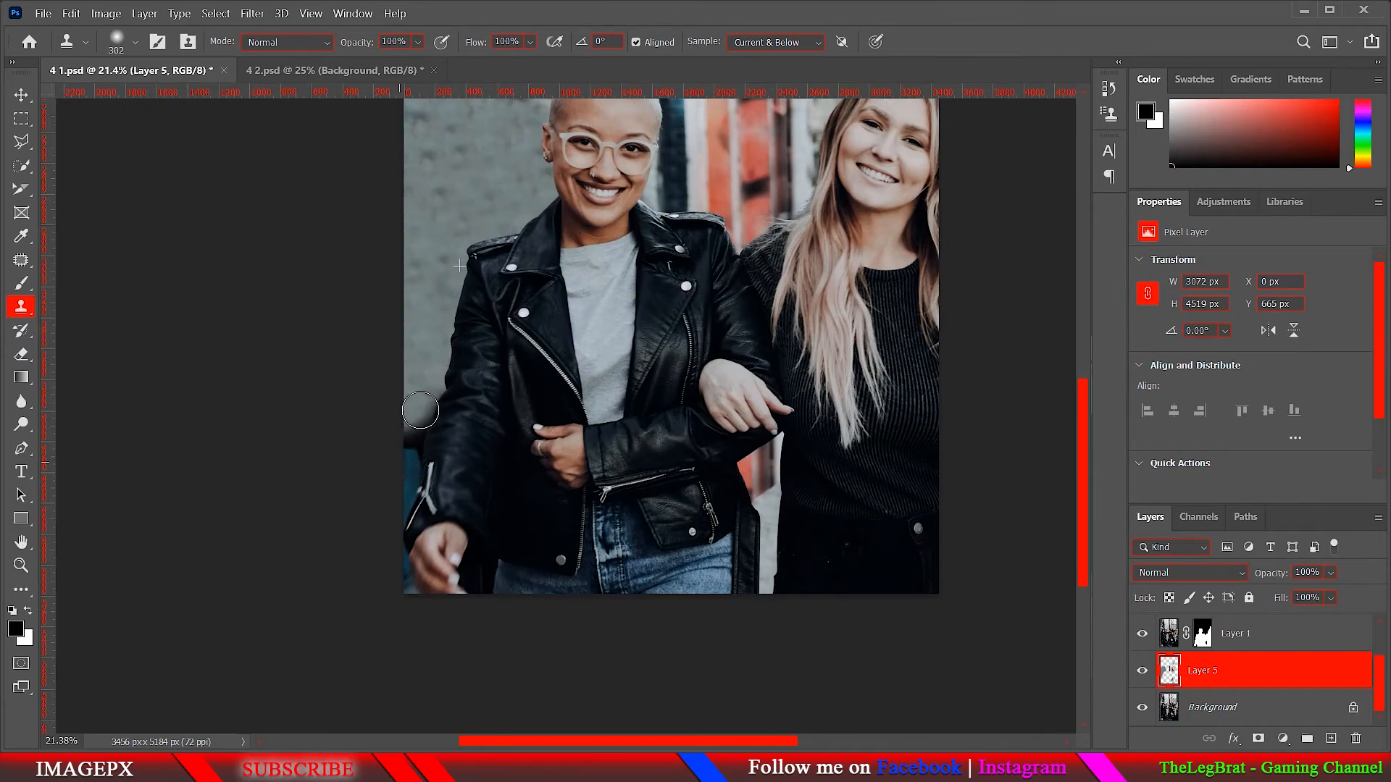
pyautogui.moveTo(420, 411); pyautogui.dragTo(412, 448)
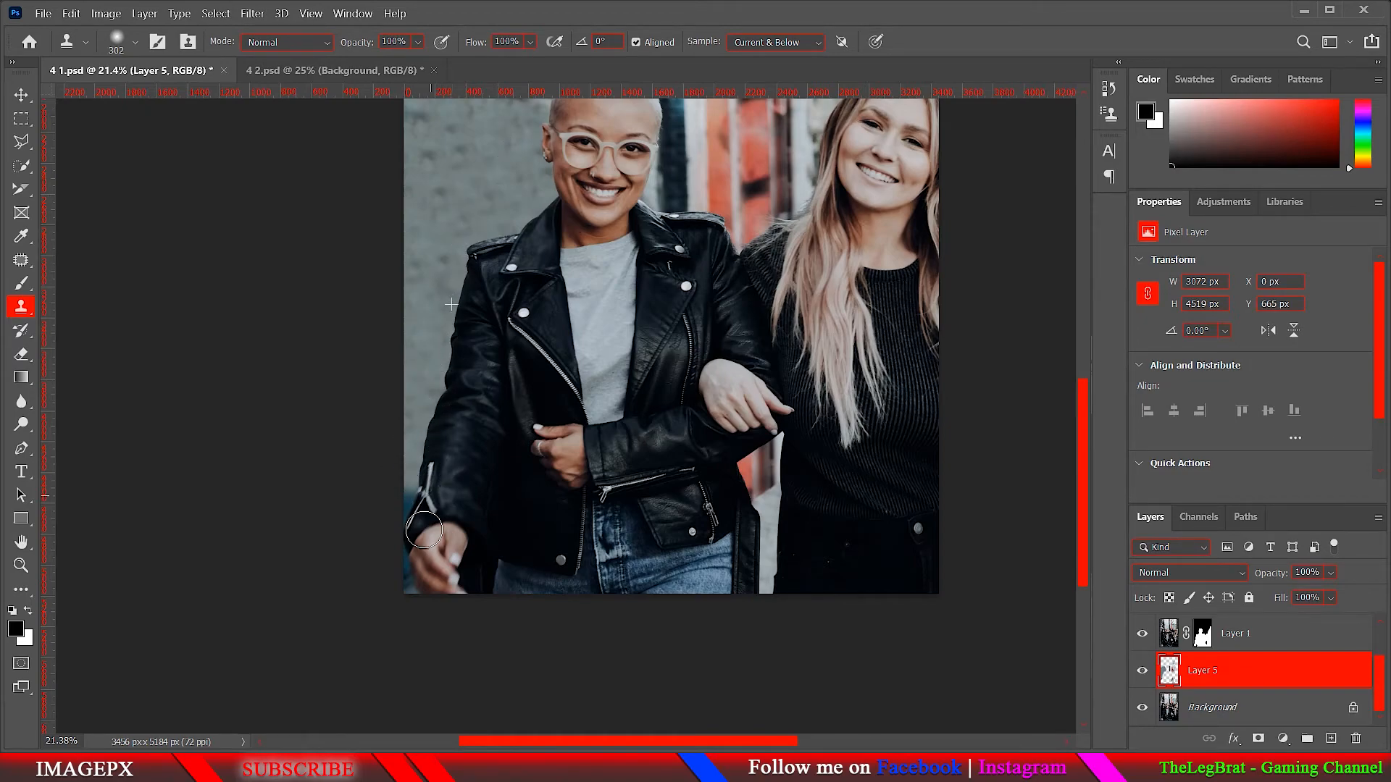
pyautogui.moveTo(407, 543)
pyautogui.mouseDown()
pyautogui.moveTo(401, 568)
pyautogui.moveTo(399, 460)
pyautogui.moveTo(418, 583)
pyautogui.moveTo(475, 523)
pyautogui.mouseUp()
pyautogui.keyDown('alt'); pyautogui.click(466, 163); pyautogui.keyUp('alt')
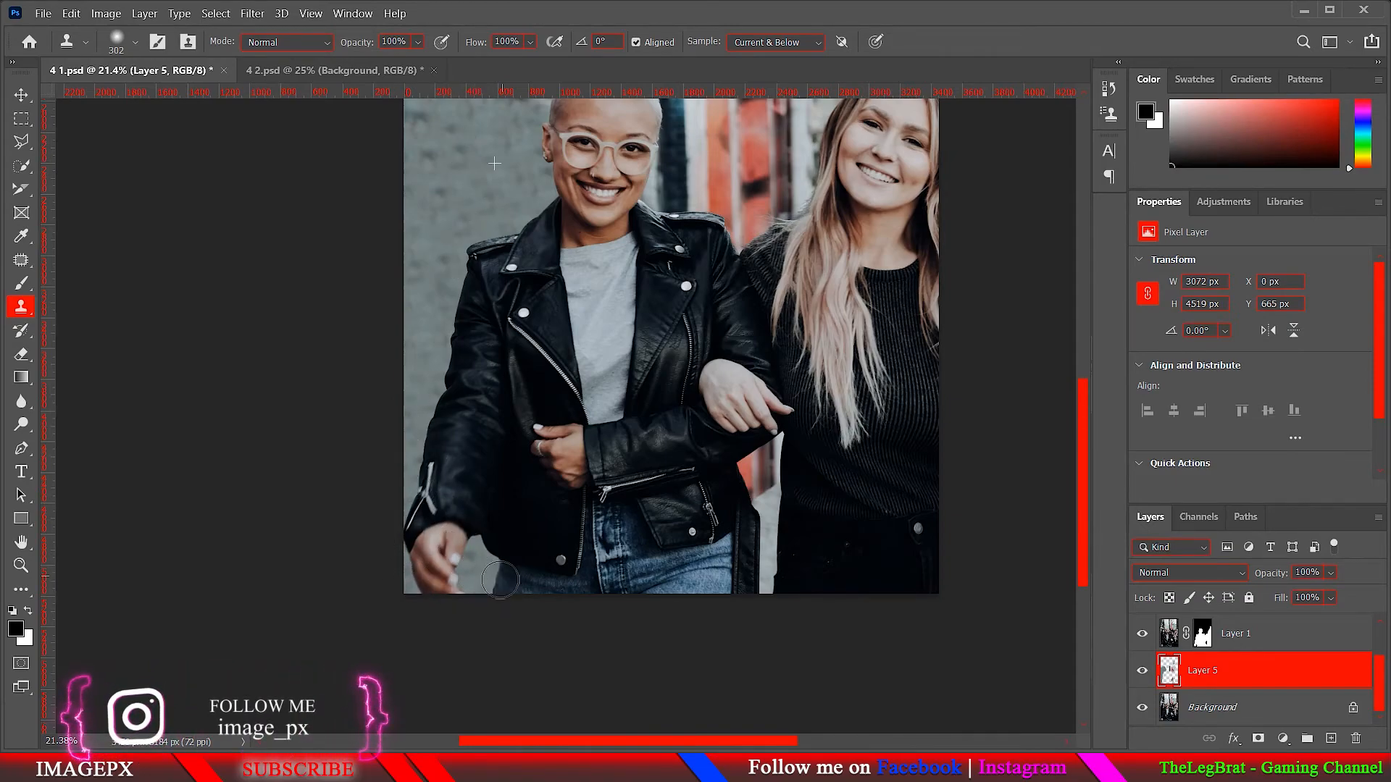
# Add a Curves adjustment clipped to Layer 5 and pull its RGB curve down in the darker tones to darken the cloned background
pyautogui.scroll(-5, 484, 464)
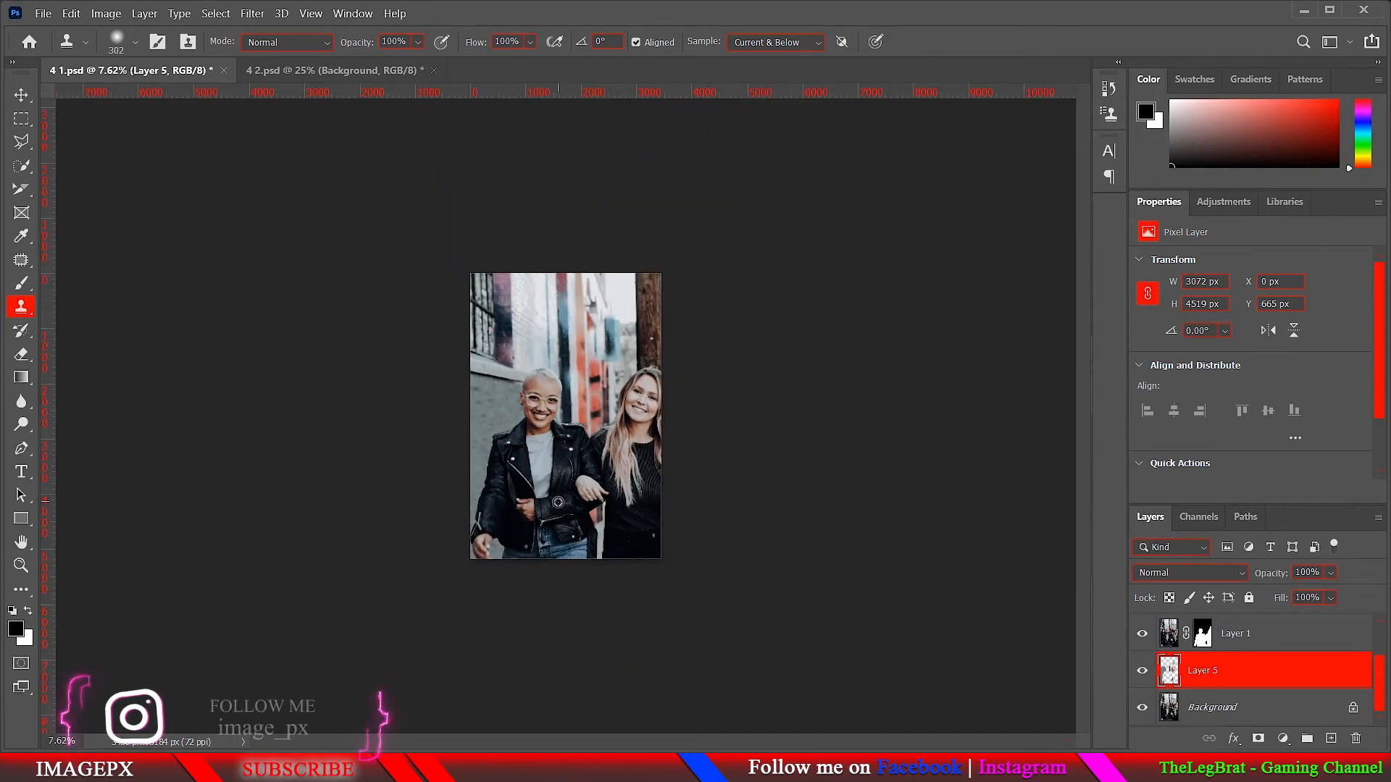
pyautogui.scroll(3, 561, 515)
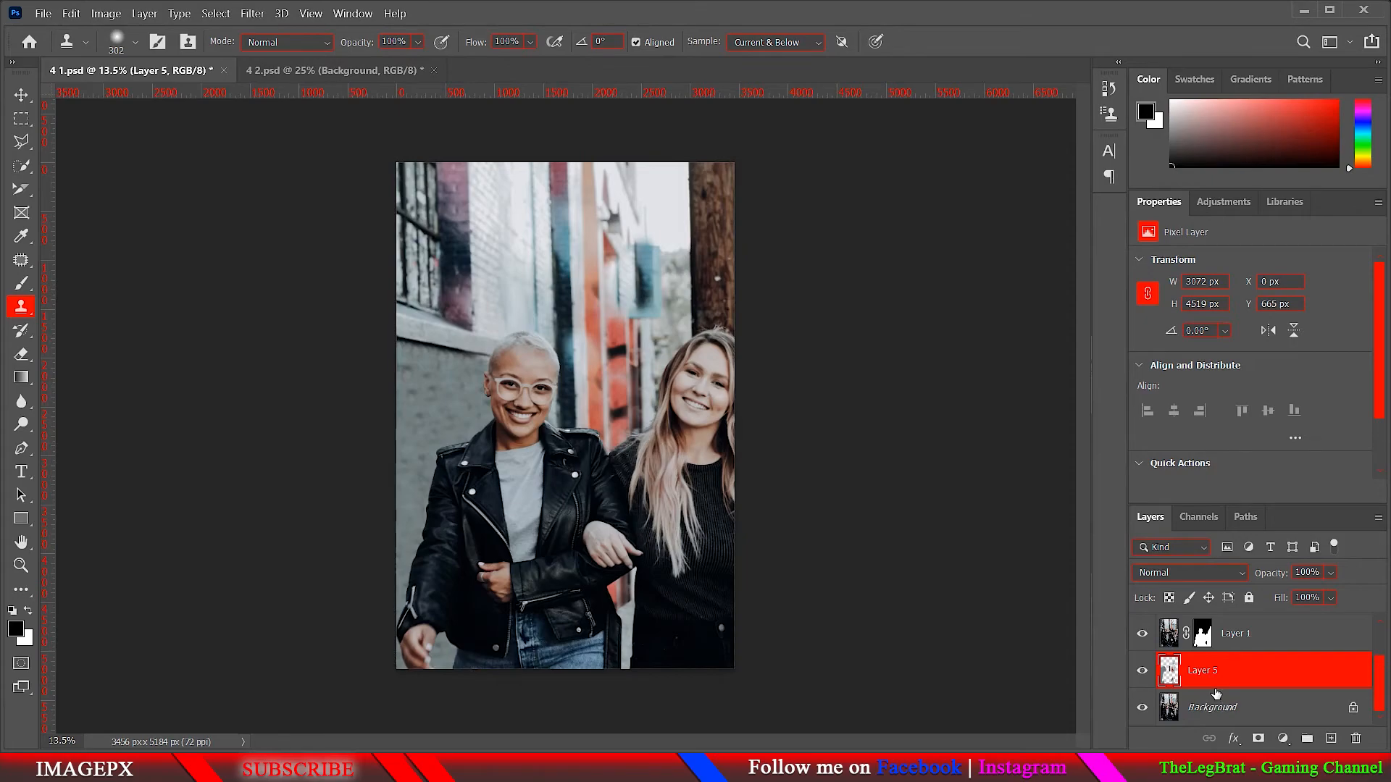
pyautogui.click(1281, 738)
pyautogui.click(1265, 514)
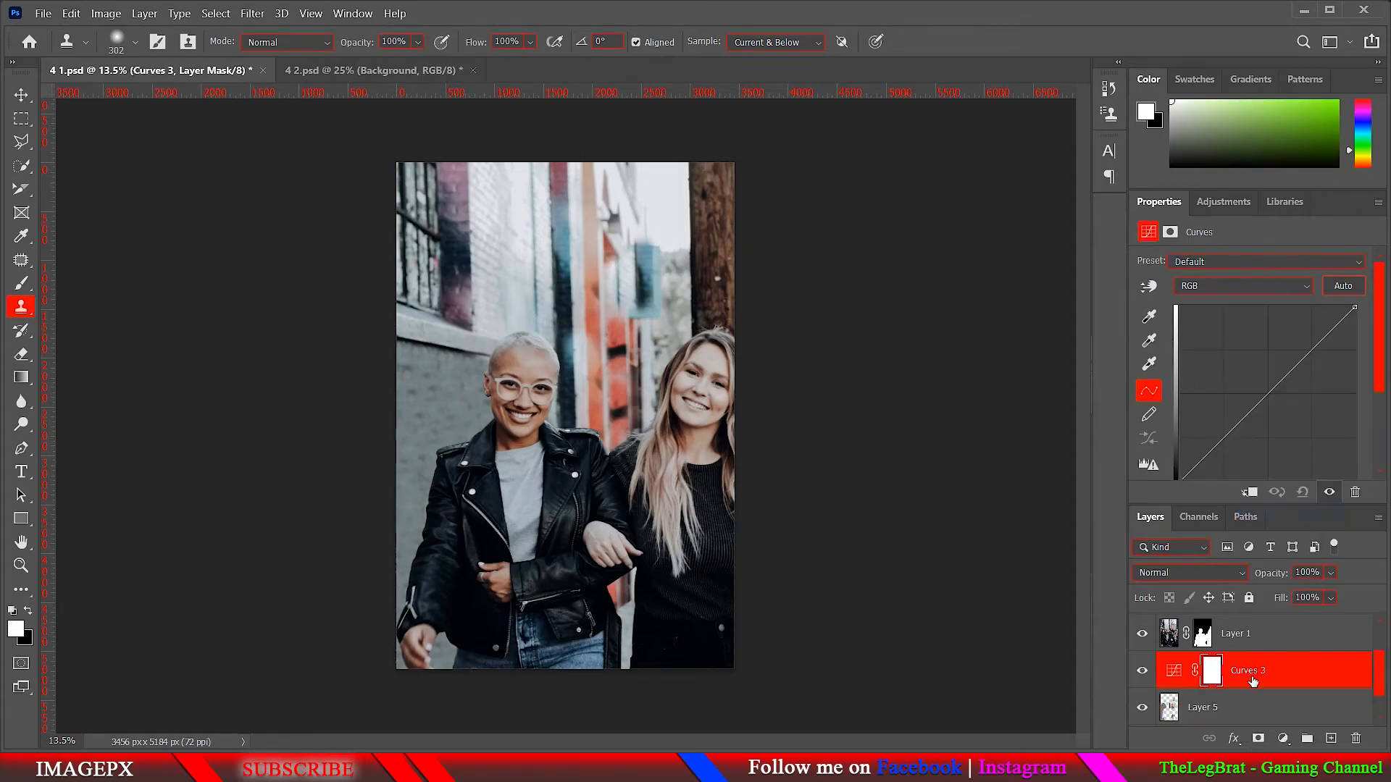
pyautogui.click(1247, 494)
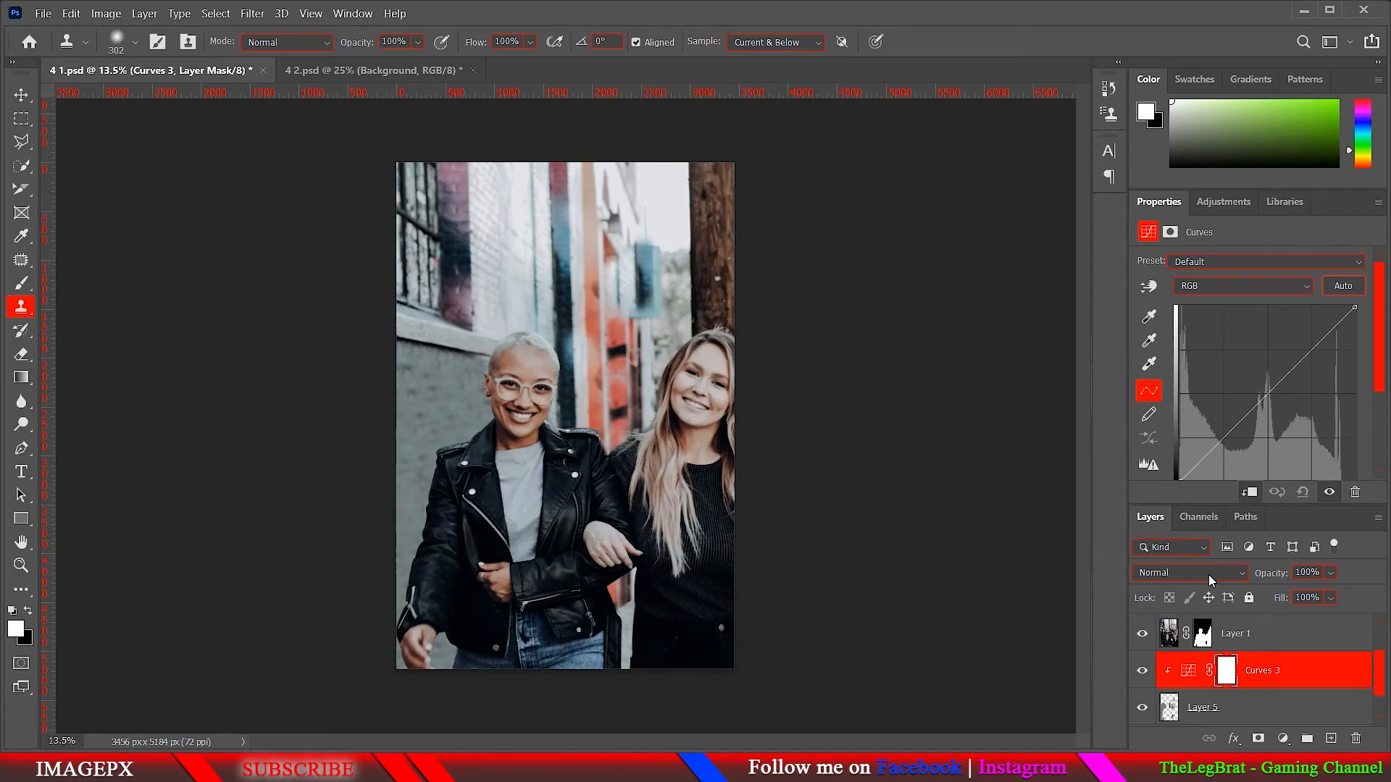
pyautogui.moveTo(1230, 437); pyautogui.dragTo(1264, 460)
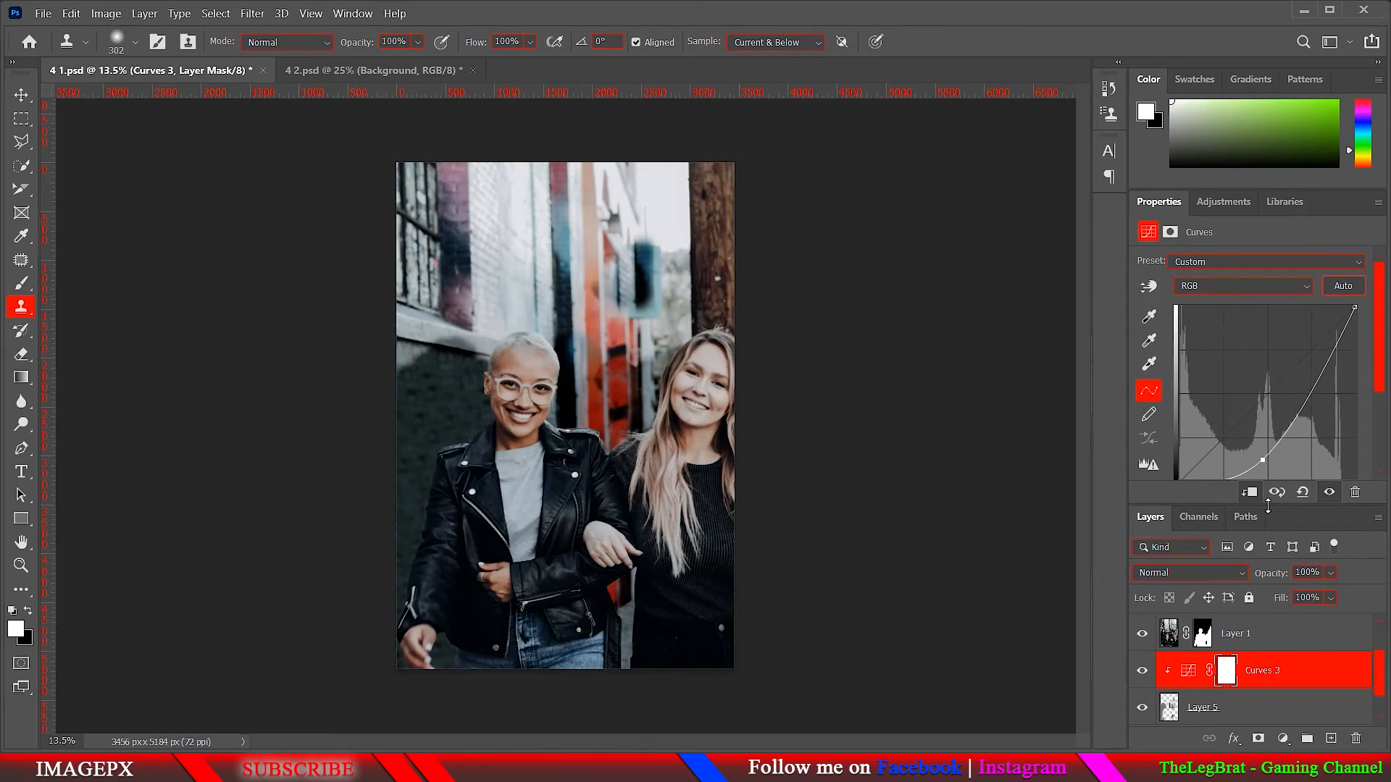
# Invert the Curves layer mask to black and set up a Soft Round white brush with 7% flow
pyautogui.click(1229, 668)
pyautogui.hotkey('ctrl', 'i')
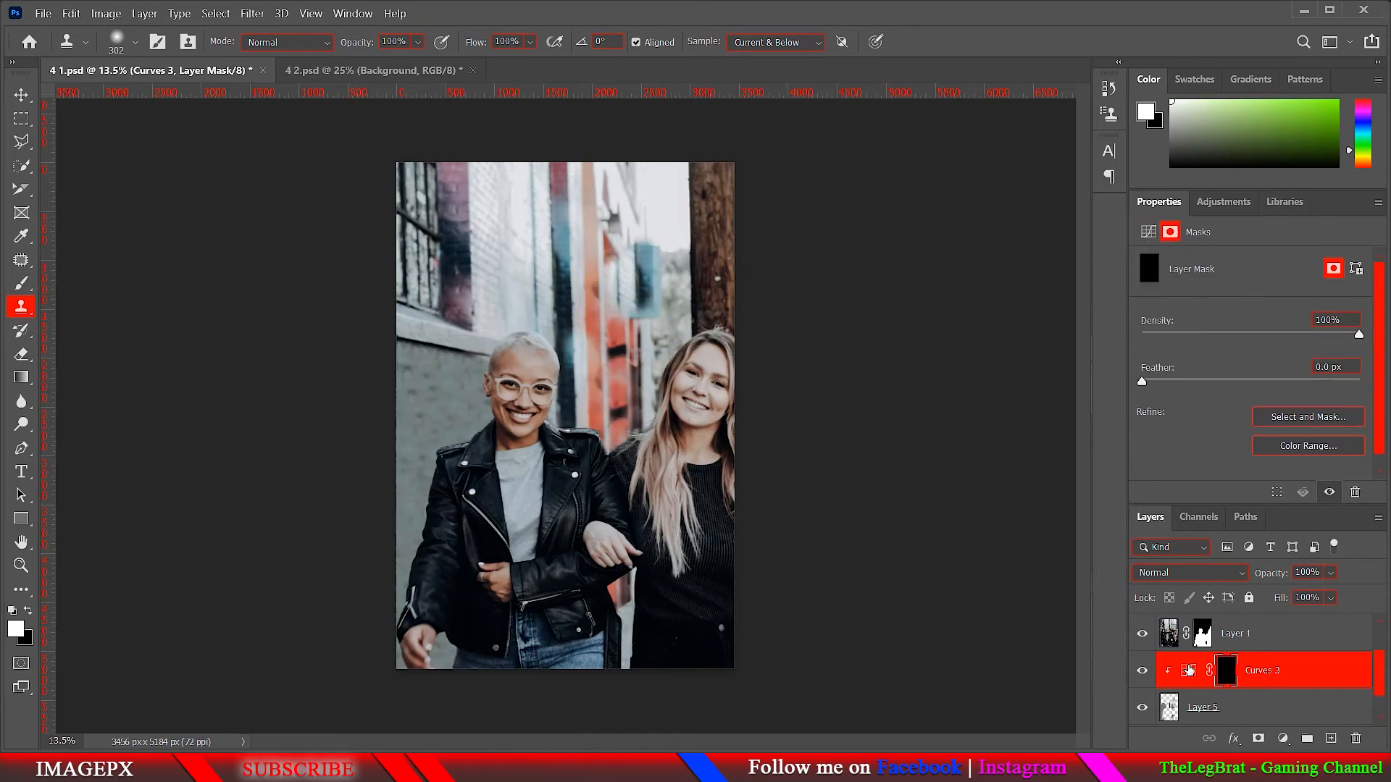
pyautogui.click(21, 283)
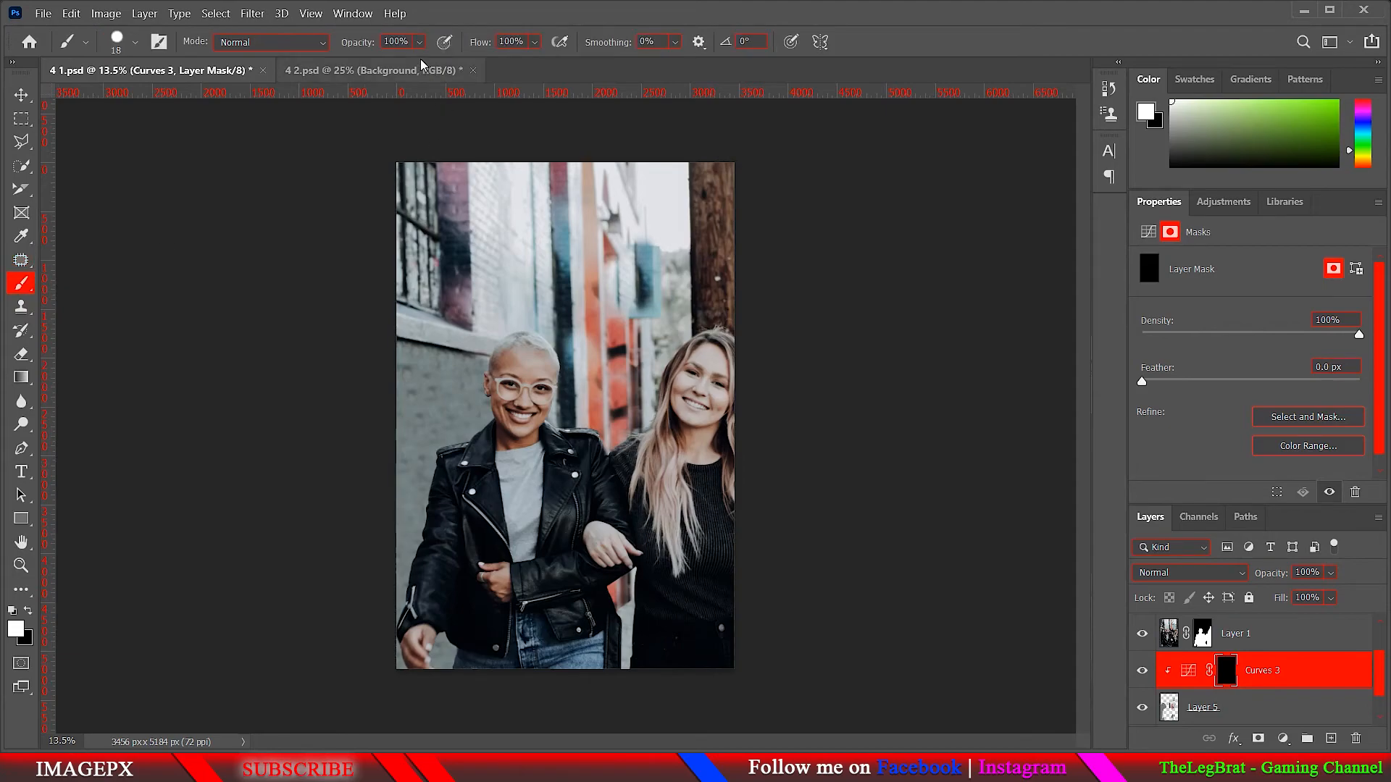
pyautogui.click(136, 42)
pyautogui.click(126, 272)
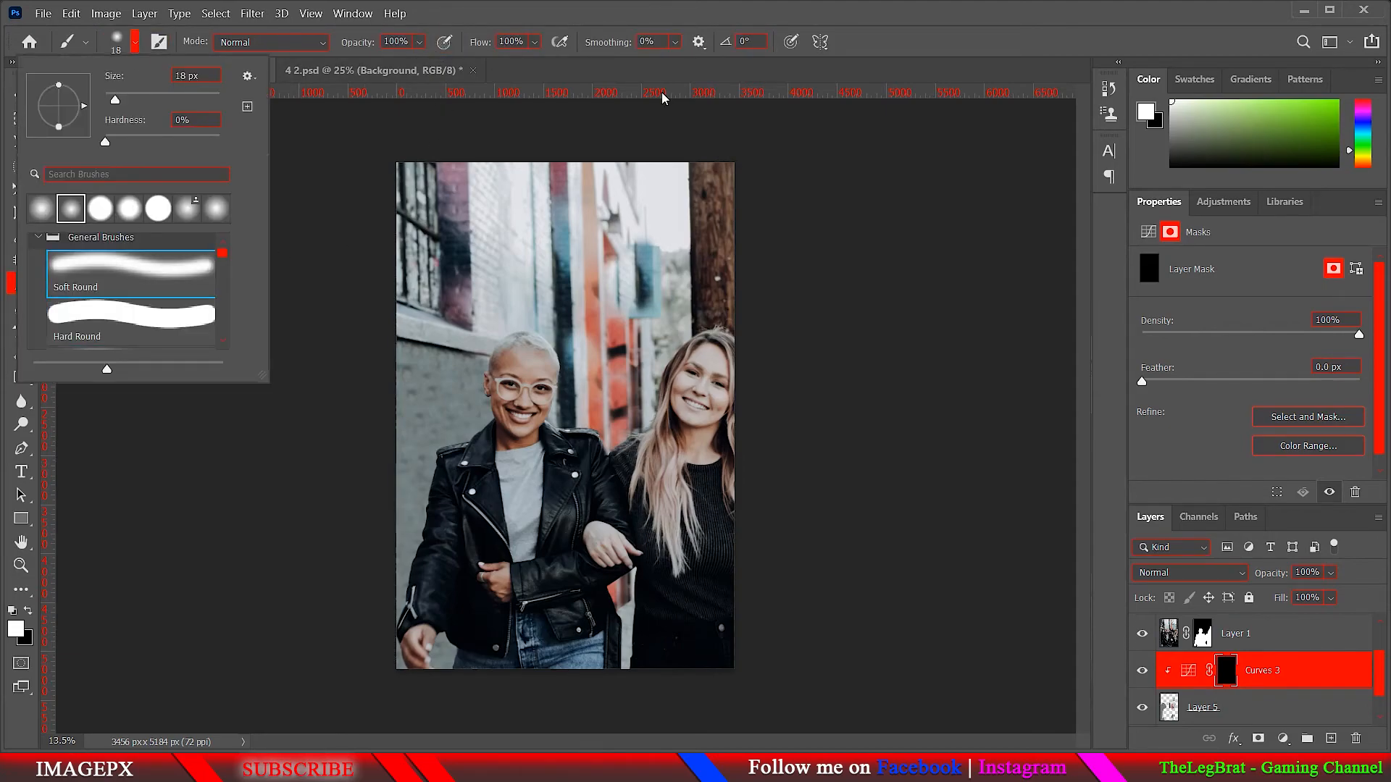
pyautogui.click(484, 45)
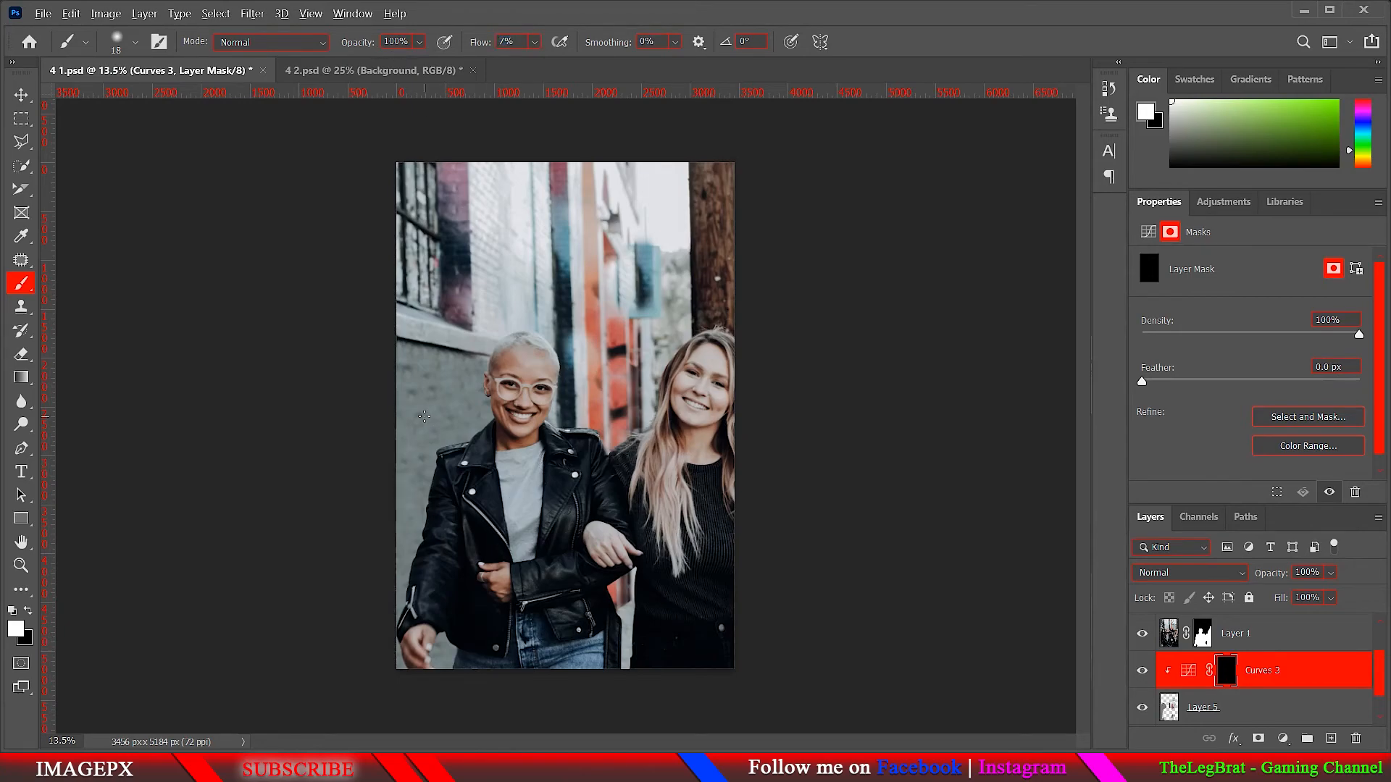
# Enlarge the brush to 1073 px and paint the Curves mask over the grey wall beside and behind the leather-jacketed woman
pyautogui.moveTo(425, 416); pyautogui.dragTo(476, 415)
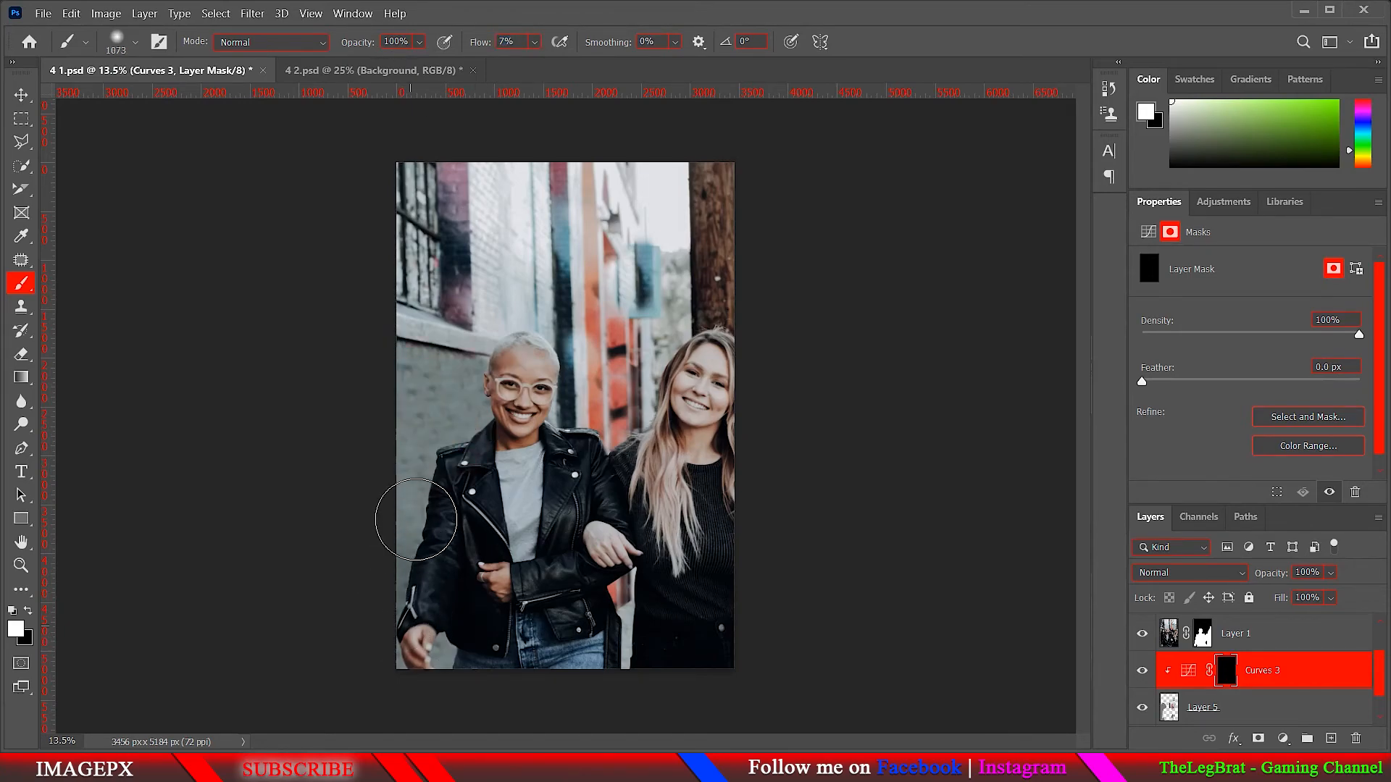
pyautogui.moveTo(416, 519)
pyautogui.mouseDown()
pyautogui.moveTo(433, 609)
pyautogui.moveTo(471, 635)
pyautogui.moveTo(464, 679)
pyautogui.moveTo(420, 631)
pyautogui.moveTo(407, 578)
pyautogui.moveTo(433, 613)
pyautogui.moveTo(470, 592)
pyautogui.moveTo(528, 497)
pyautogui.moveTo(501, 460)
pyautogui.moveTo(410, 460)
pyautogui.moveTo(401, 559)
pyautogui.moveTo(473, 624)
pyautogui.moveTo(378, 496)
pyautogui.moveTo(401, 534)
pyautogui.moveTo(439, 544)
pyautogui.moveTo(483, 499)
pyautogui.moveTo(523, 491)
pyautogui.moveTo(534, 594)
pyautogui.moveTo(466, 561)
pyautogui.mouseUp()
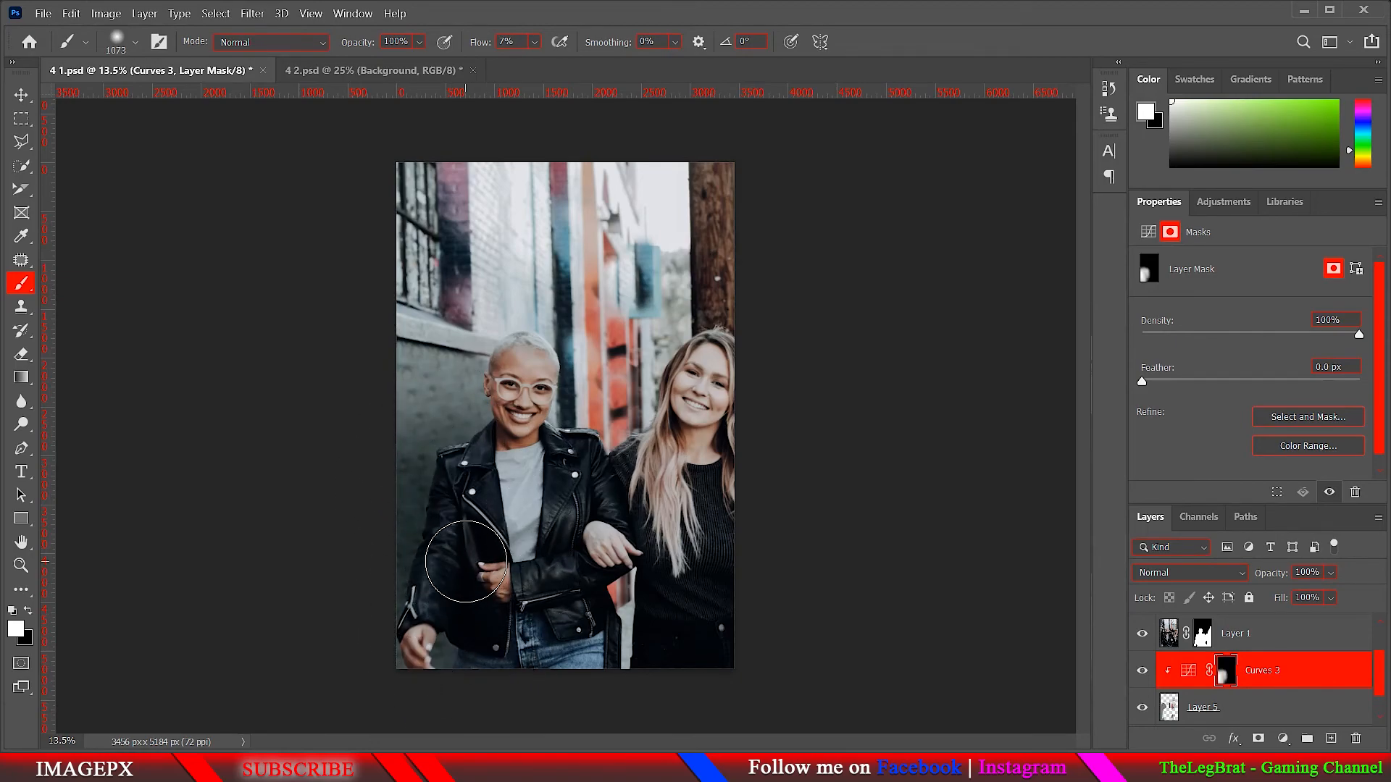
pyautogui.scroll(-5, 545, 559)
pyautogui.scroll(3, 545, 558)
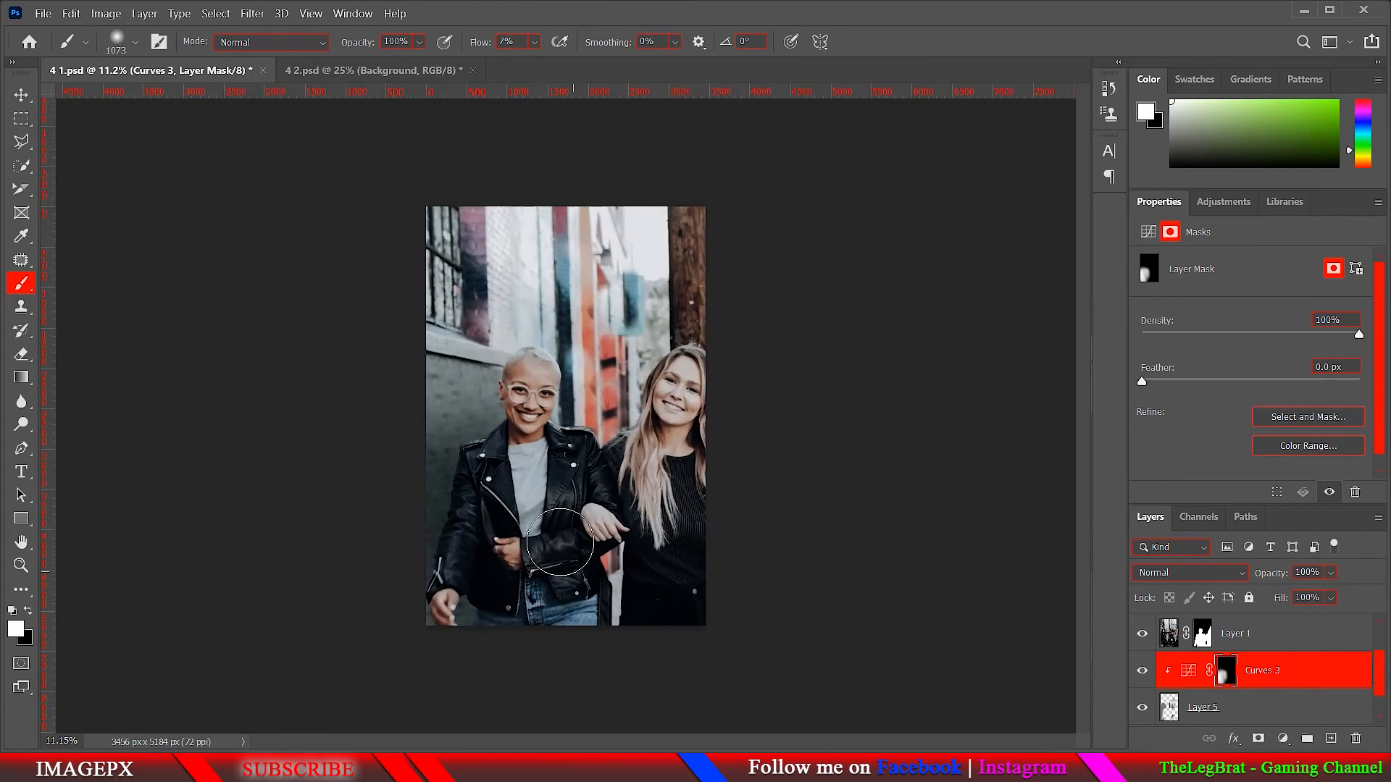
pyautogui.click(21, 95)
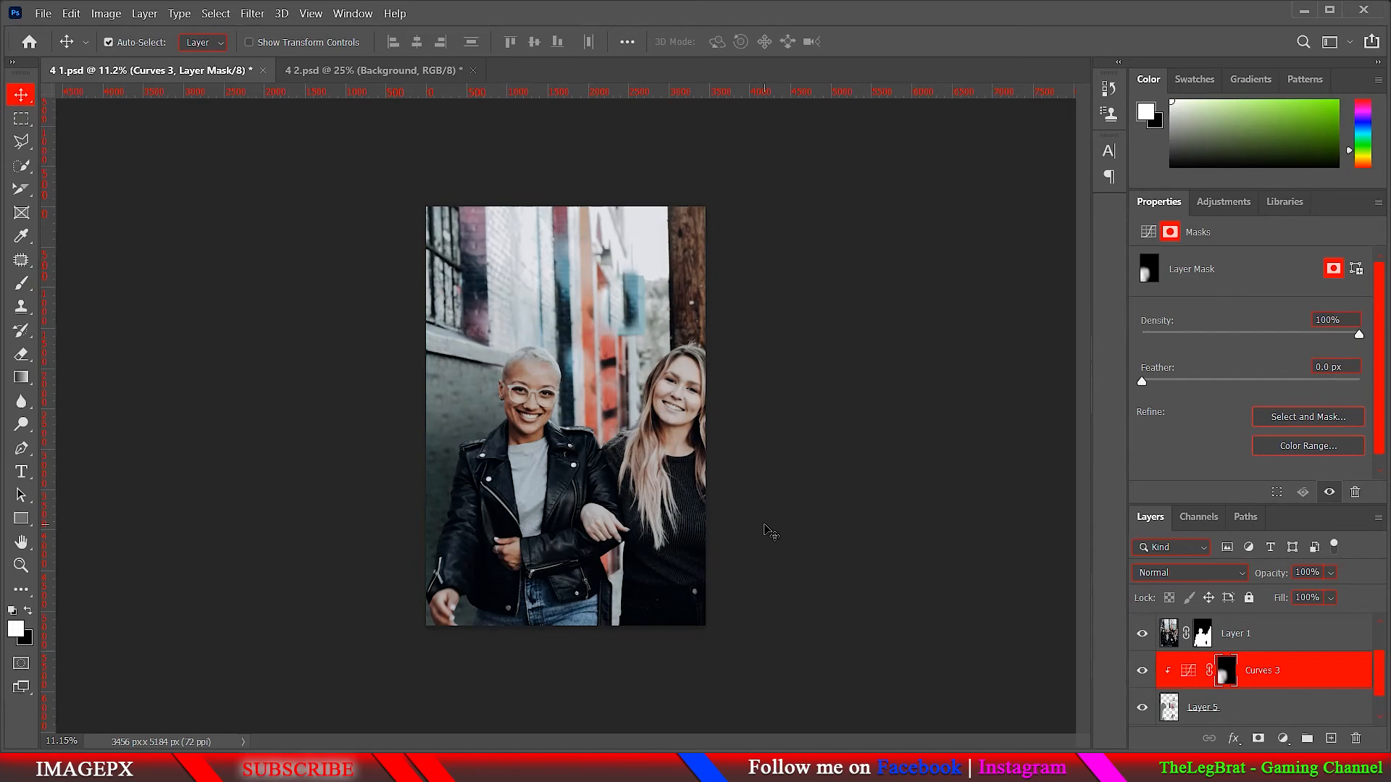
# Reduce the brush to about 190 px and paint the Curves mask over the pale ground in the gap between the two women
pyautogui.click(21, 283)
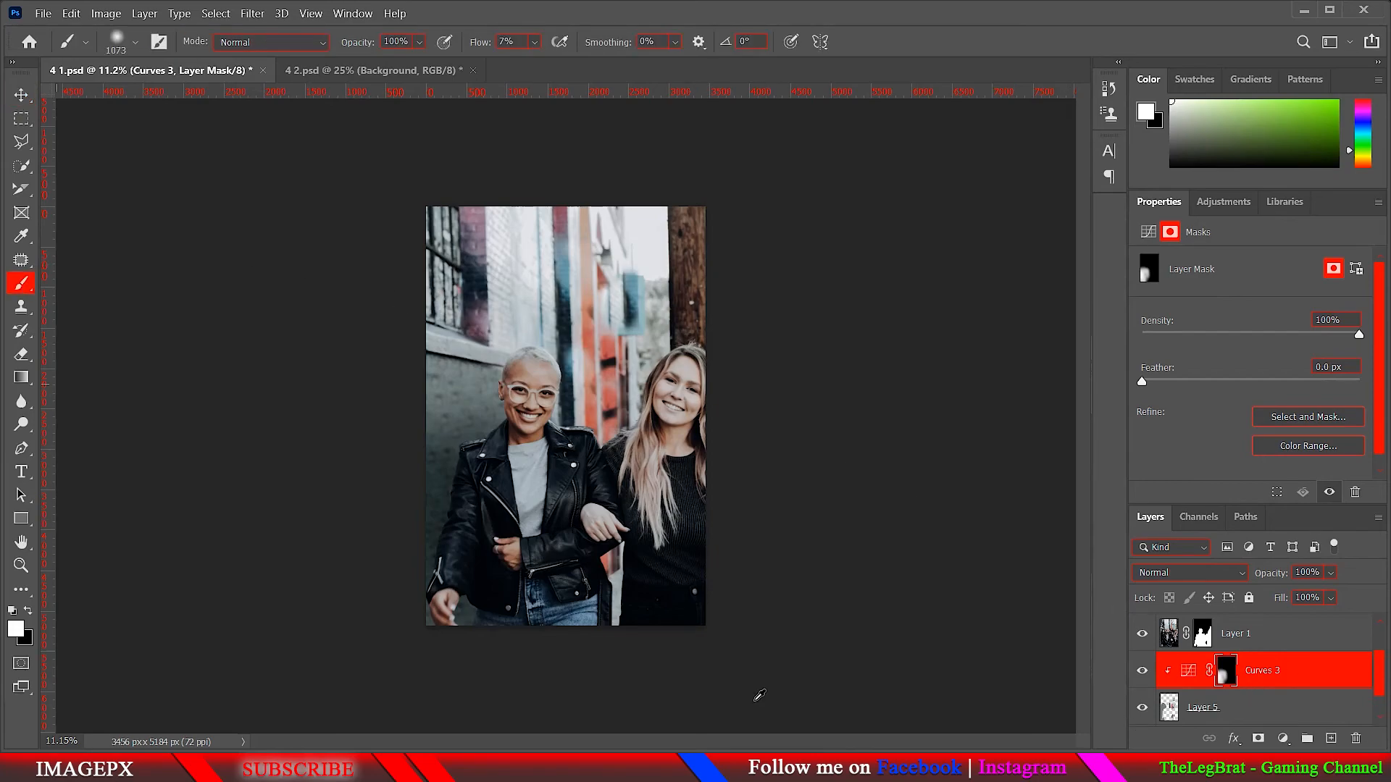
pyautogui.scroll(14, 610, 555)
pyautogui.scroll(-1, 613, 556)
pyautogui.moveTo(613, 556)
pyautogui.mouseDown()
pyautogui.moveTo(547, 445)
pyautogui.moveTo(534, 559)
pyautogui.moveTo(425, 556)
pyautogui.mouseUp()
pyautogui.scroll(1, 615, 523)
pyautogui.scroll(3, 620, 519)
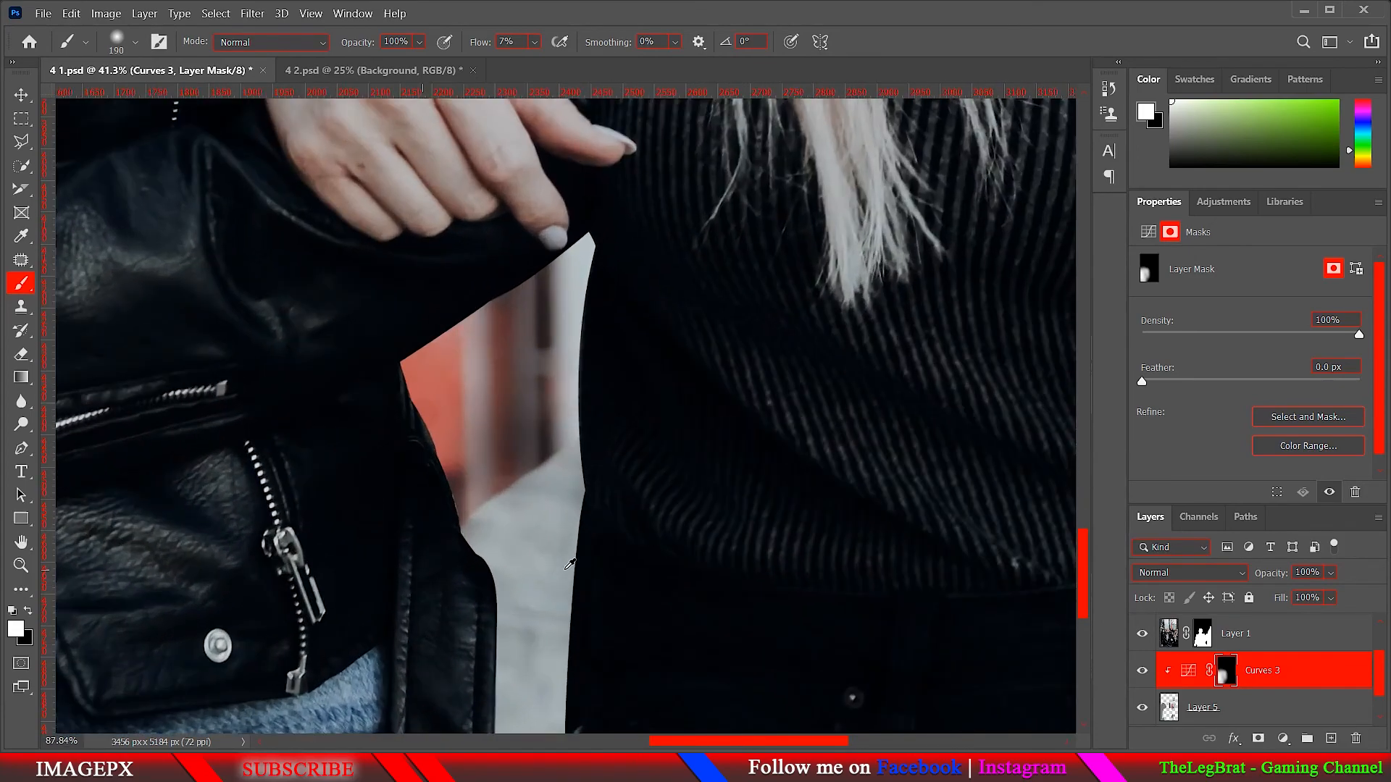
pyautogui.moveTo(543, 531)
pyautogui.mouseDown()
pyautogui.moveTo(486, 506)
pyautogui.moveTo(563, 447)
pyautogui.moveTo(566, 475)
pyautogui.mouseUp()
pyautogui.moveTo(490, 514); pyautogui.dragTo(550, 519)
pyautogui.moveTo(513, 542)
pyautogui.mouseDown()
pyautogui.moveTo(623, 476)
pyautogui.moveTo(559, 537)
pyautogui.mouseUp()
# Paint the Curves mask with a 214 px brush down the lower gap between the leather jacket and the black trousers
pyautogui.scroll(-2, 555, 542)
pyautogui.scroll(-2, 555, 544)
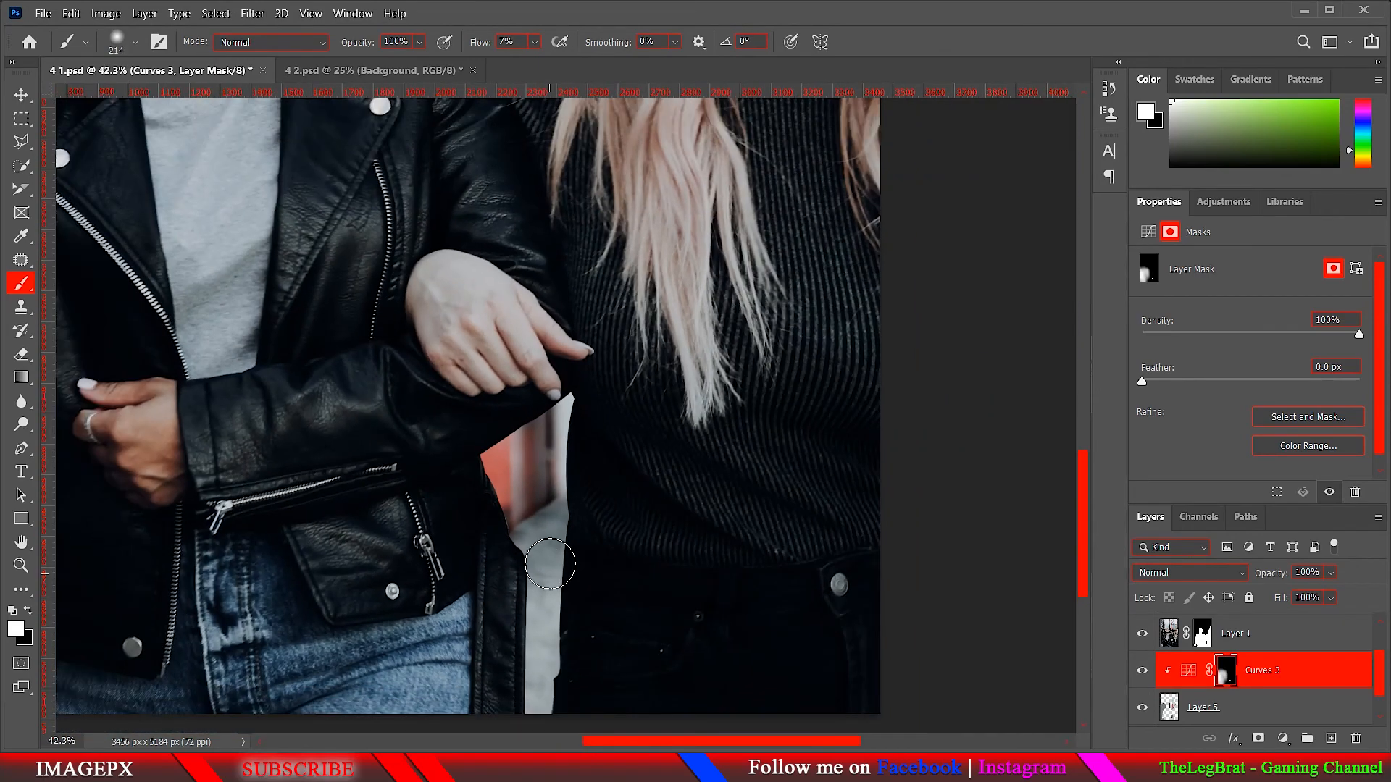
pyautogui.moveTo(548, 591)
pyautogui.mouseDown()
pyautogui.moveTo(548, 694)
pyautogui.moveTo(545, 587)
pyautogui.mouseUp()
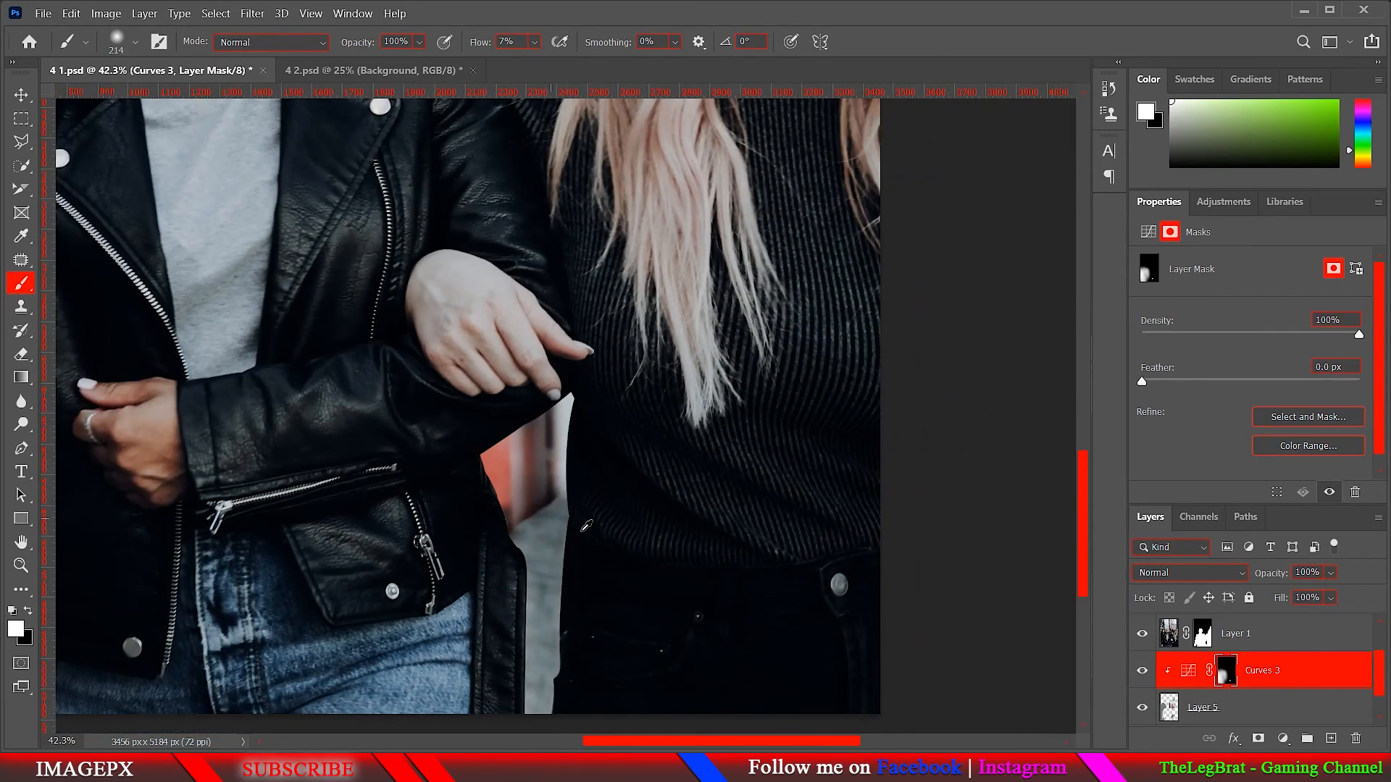
pyautogui.scroll(-6, 587, 525)
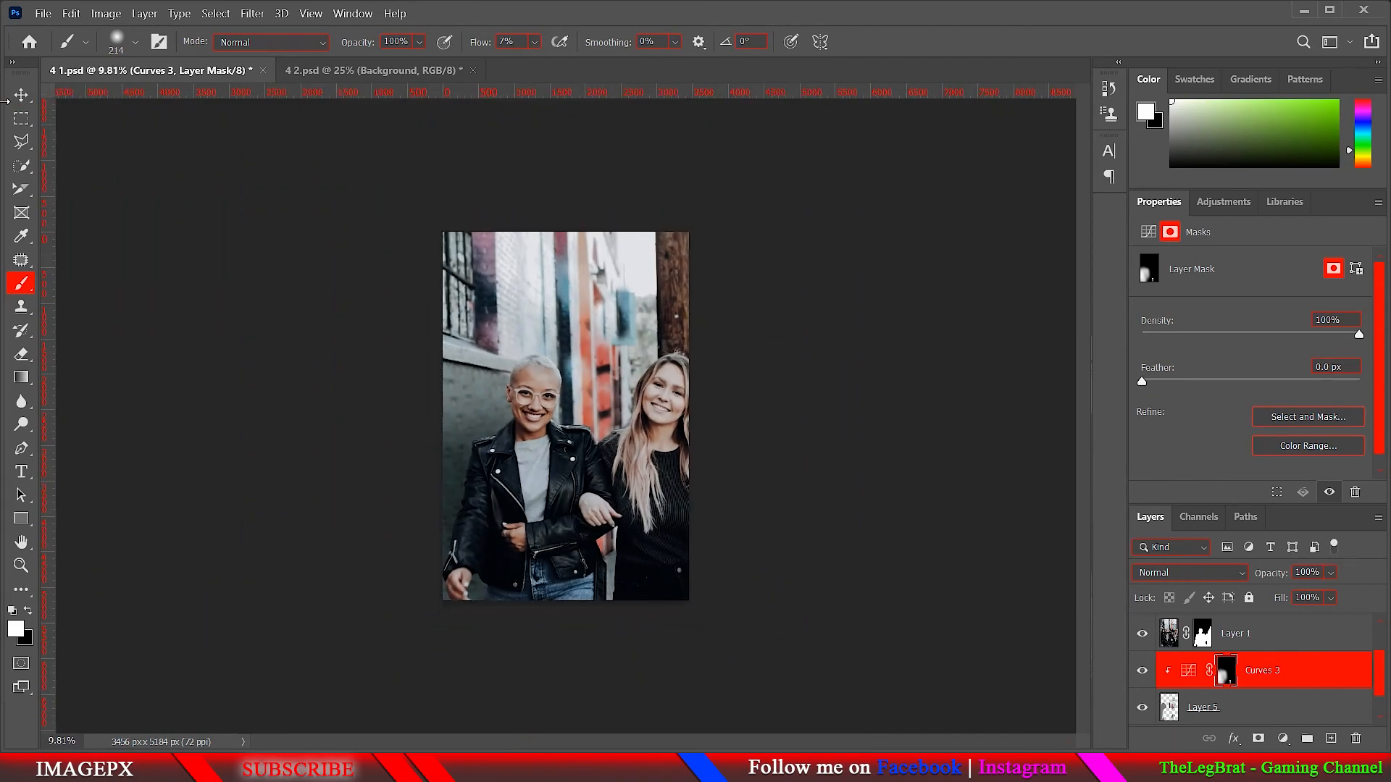
pyautogui.click(23, 102)
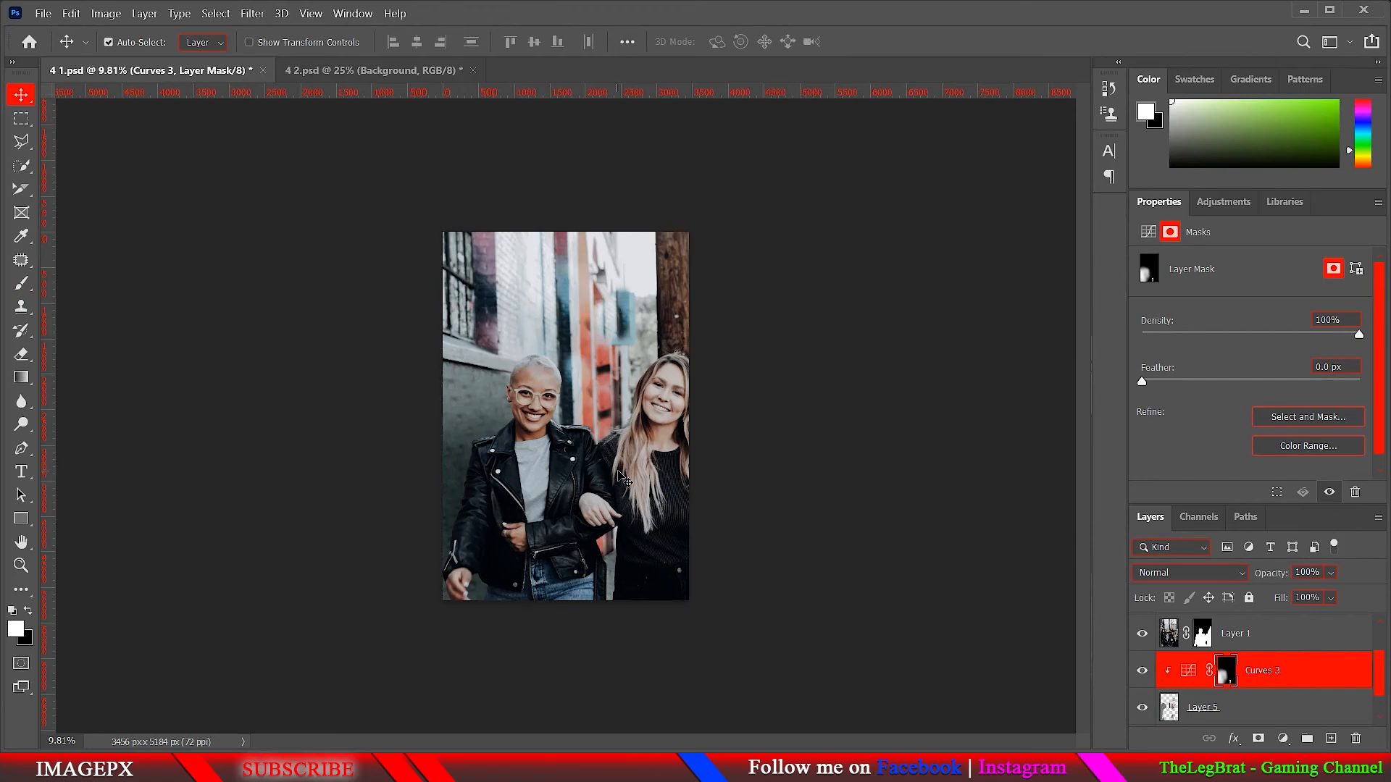